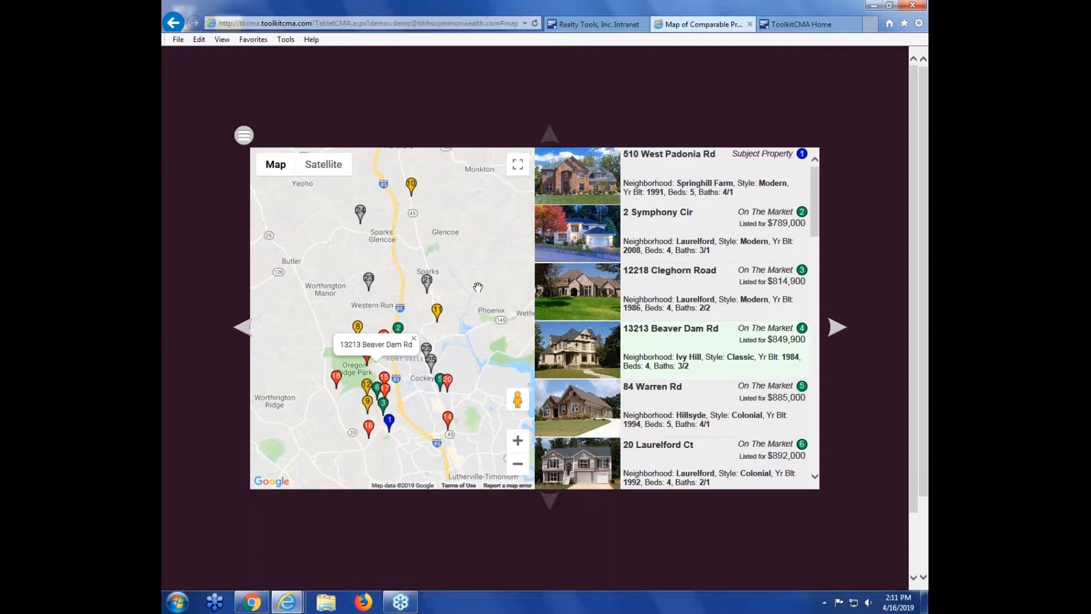
Step: Close the address popup and switch the comparables map to satellite view and back to map view
{"action": "left_click", "coordinate": [414, 338]}
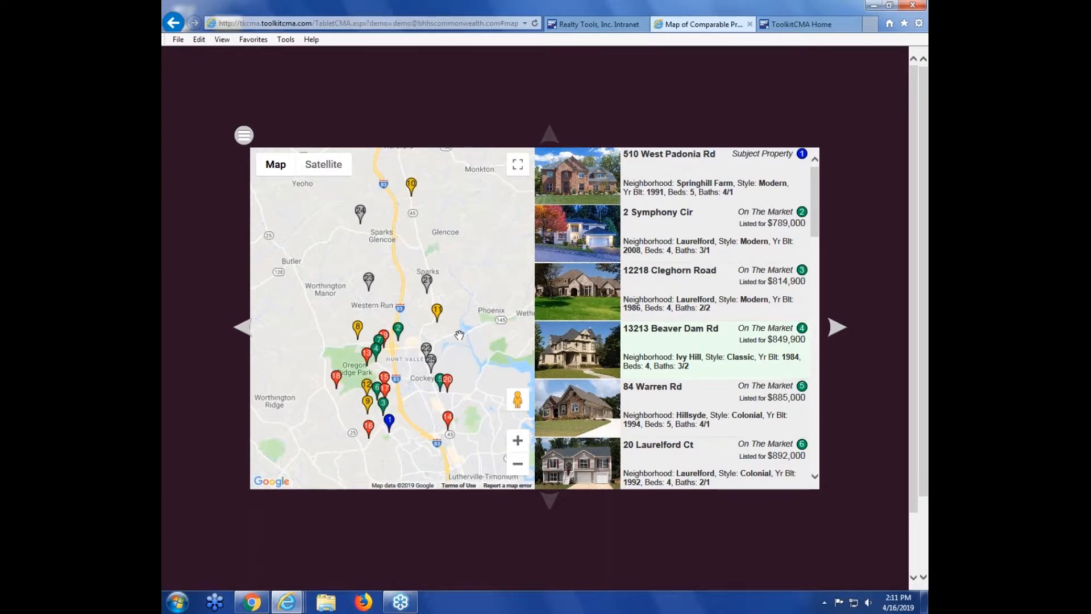
{"action": "left_click", "coordinate": [324, 166]}
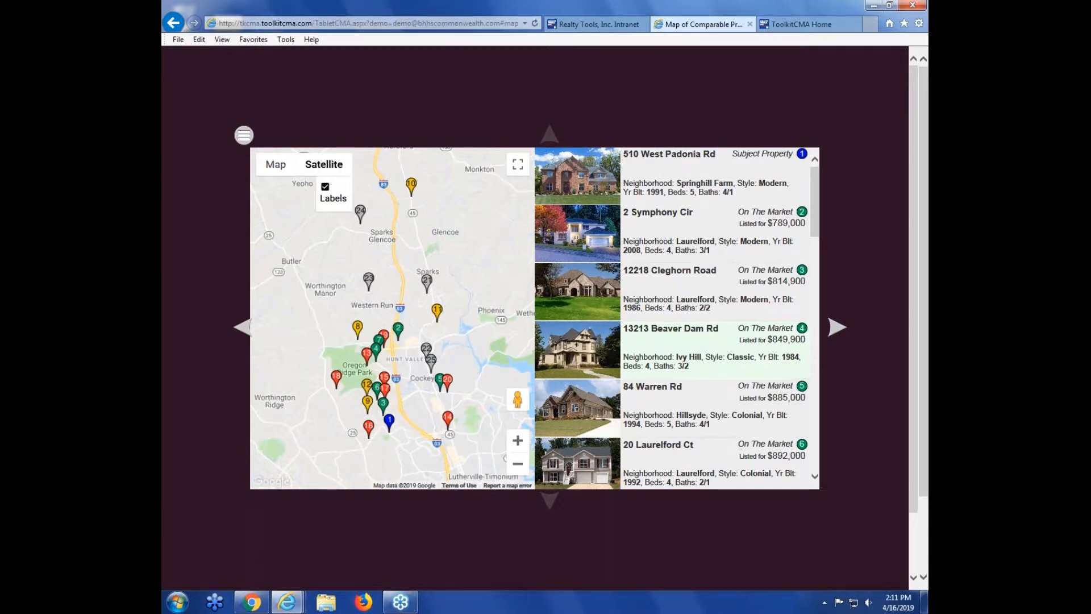
{"action": "left_click", "coordinate": [275, 165]}
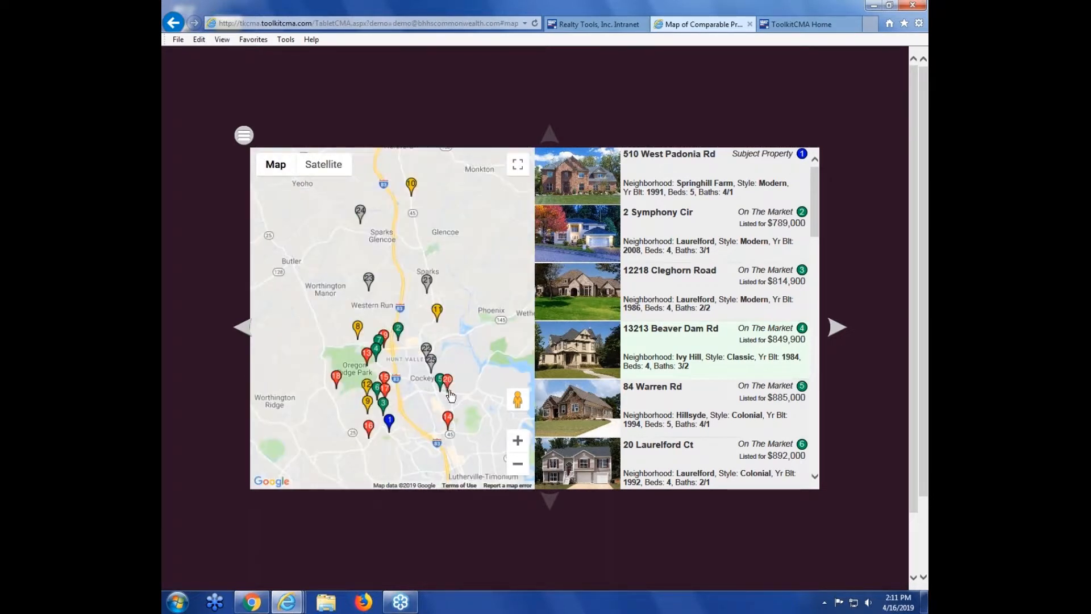
Step: Zoom in on the Warren Rd marker and open Street View at that location
{"action": "scroll", "coordinate": [450, 397], "scroll_direction": "up", "scroll_amount": 1}
{"action": "scroll", "coordinate": [450, 397], "scroll_direction": "up", "scroll_amount": 4}
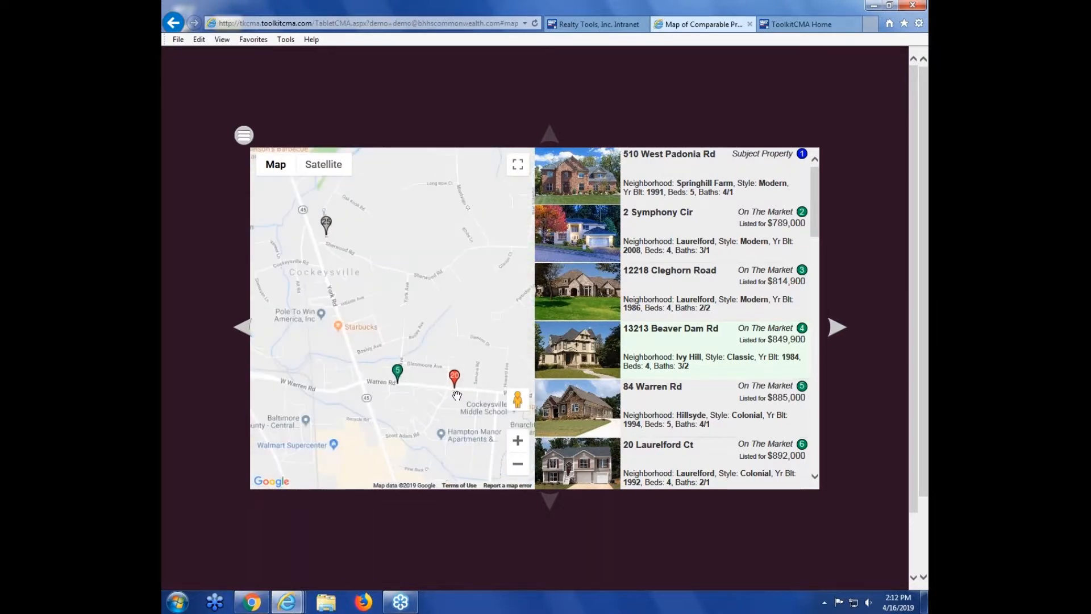
{"action": "scroll", "coordinate": [452, 379], "scroll_direction": "up", "scroll_amount": 2}
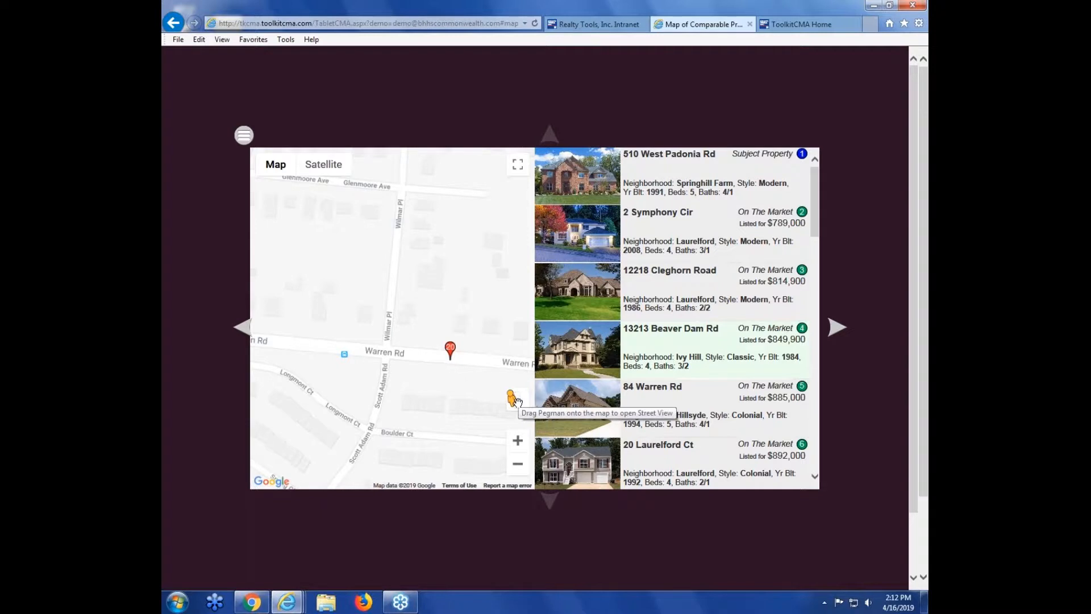
{"action": "mouse_move", "coordinate": [514, 401]}
{"action": "left_mouse_down"}
{"action": "mouse_move", "coordinate": [505, 296]}
{"action": "mouse_move", "coordinate": [458, 315]}
{"action": "mouse_move", "coordinate": [450, 343]}
{"action": "left_mouse_up"}
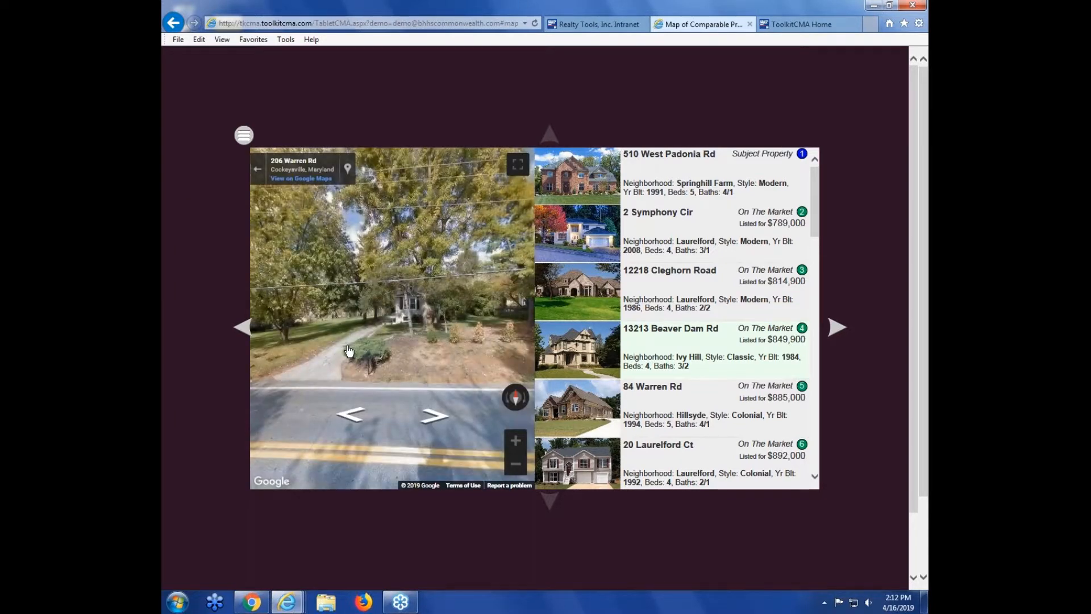
Step: Rotate the Street View panorama around Warren Rd and exit back to the map
{"action": "left_click_drag", "start_coordinate": [309, 353], "coordinate": [483, 344]}
{"action": "left_click_drag", "start_coordinate": [303, 346], "coordinate": [512, 336]}
{"action": "left_click_drag", "start_coordinate": [306, 344], "coordinate": [480, 335]}
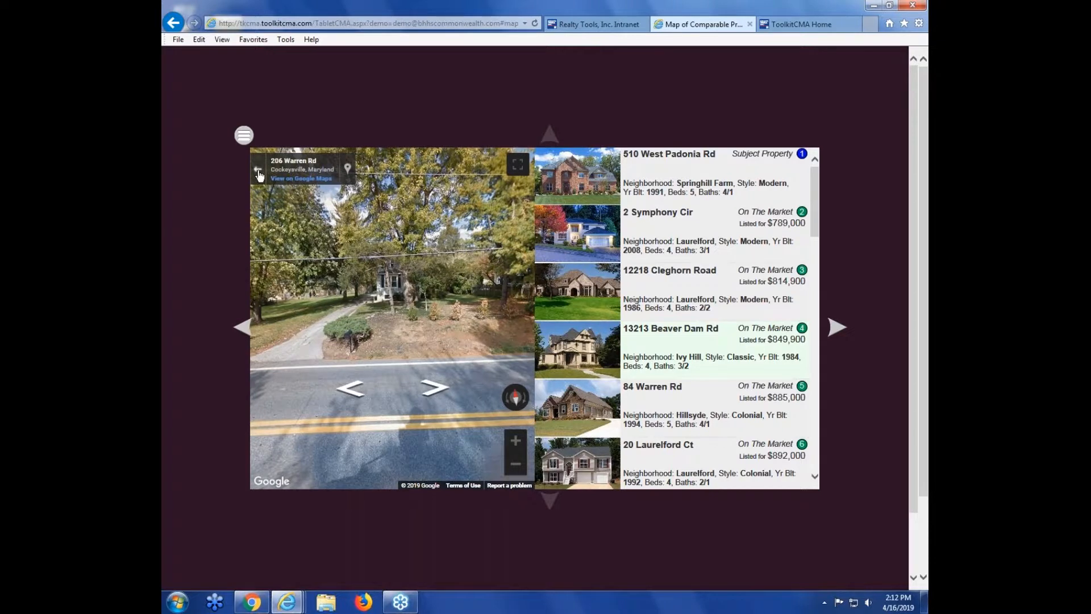
{"action": "left_click", "coordinate": [259, 173]}
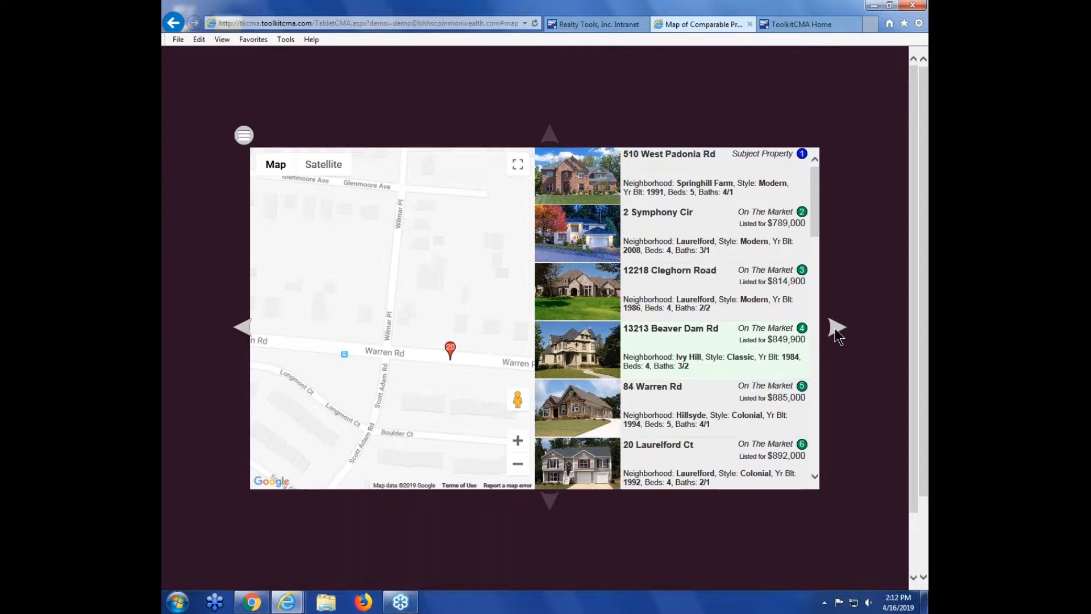
Step: Advance past the CMA summary slide to the first comparable property slide
{"action": "left_click", "coordinate": [835, 328]}
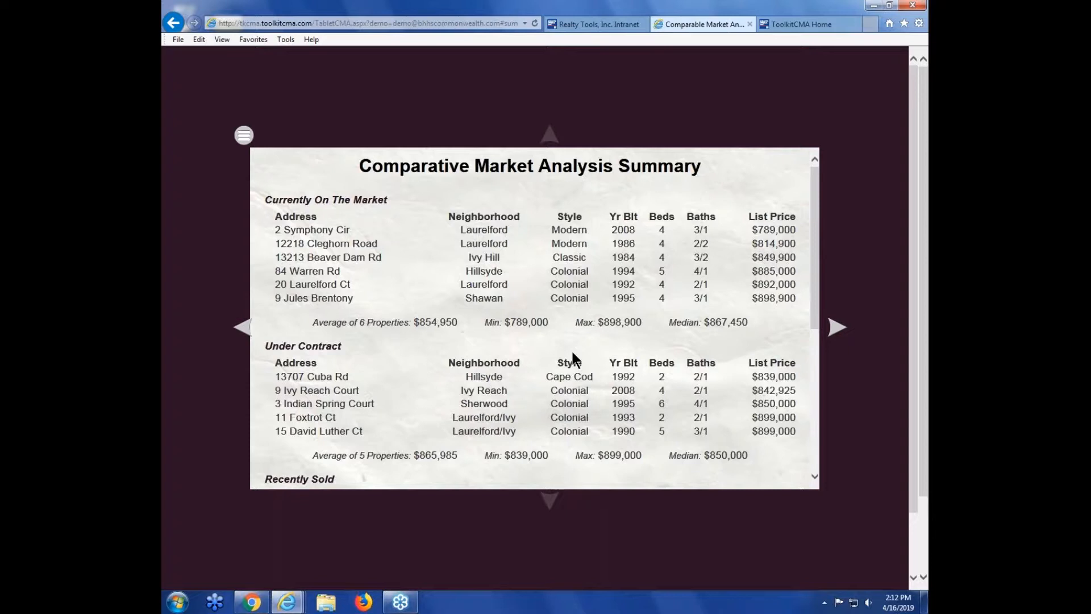
{"action": "left_click", "coordinate": [844, 326]}
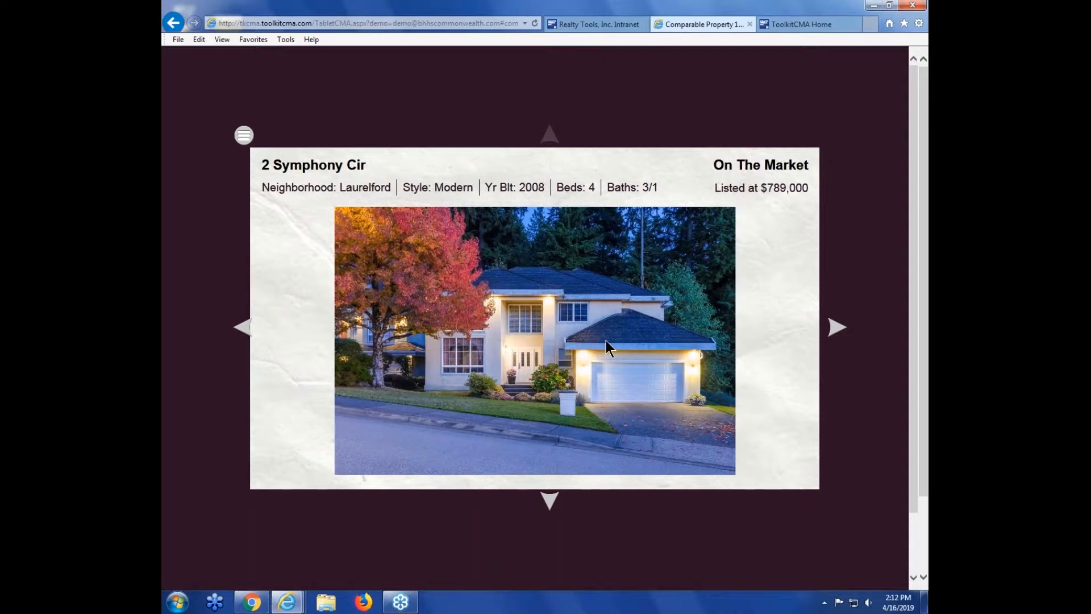
{"action": "left_click", "coordinate": [547, 502]}
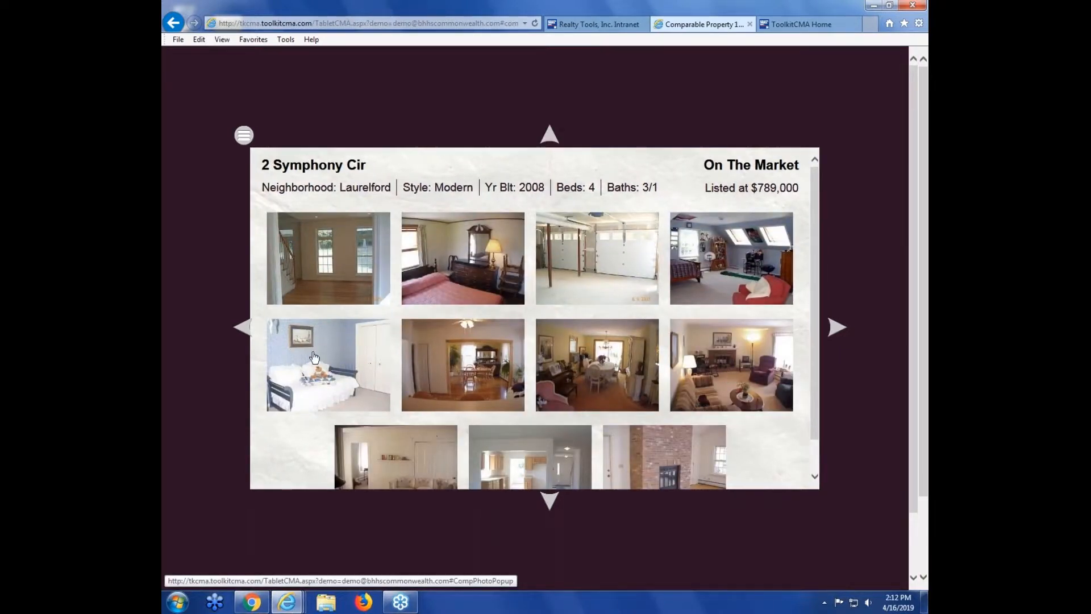
{"action": "left_click", "coordinate": [476, 359]}
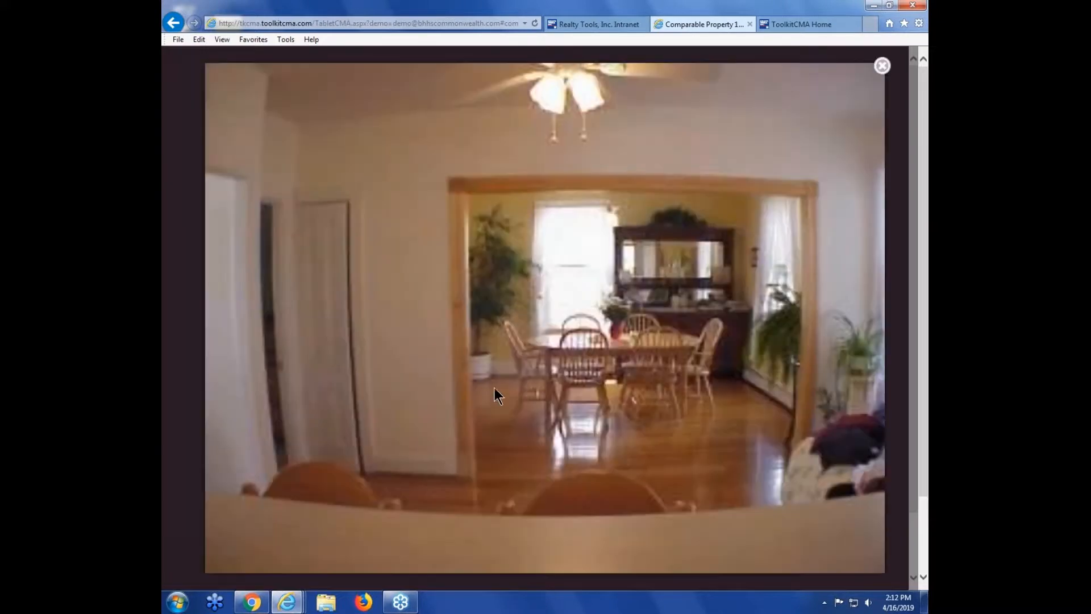
{"action": "left_click", "coordinate": [882, 66]}
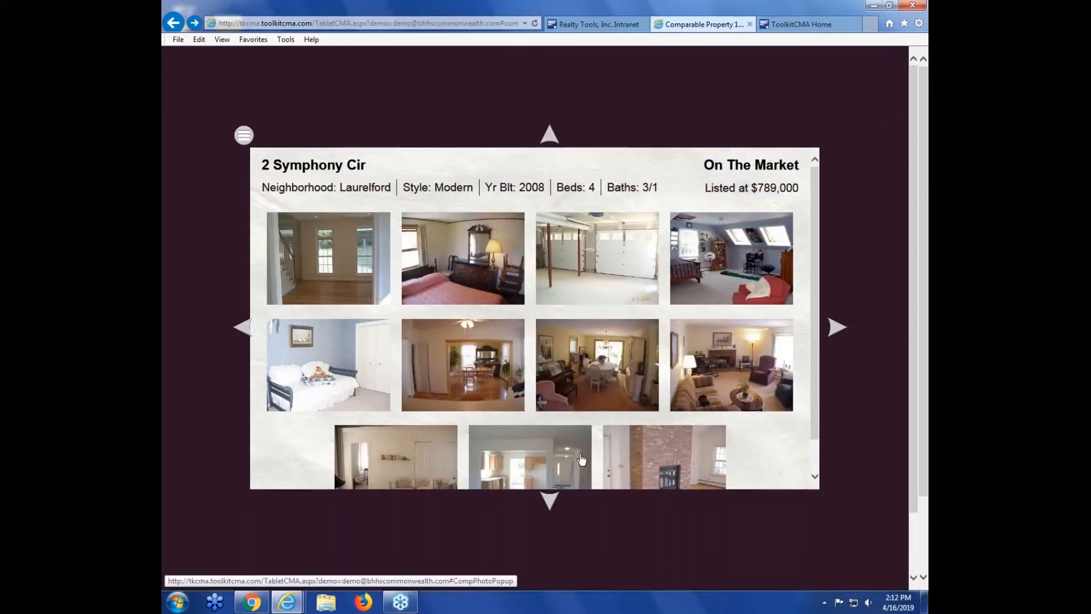
{"action": "left_click", "coordinate": [548, 499]}
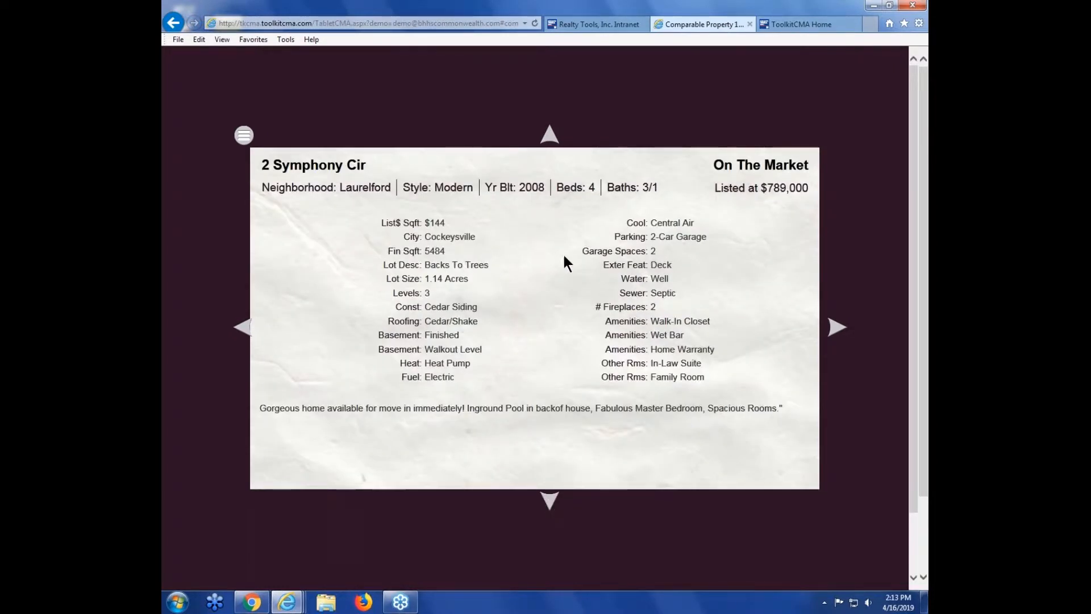
{"action": "left_click", "coordinate": [550, 500]}
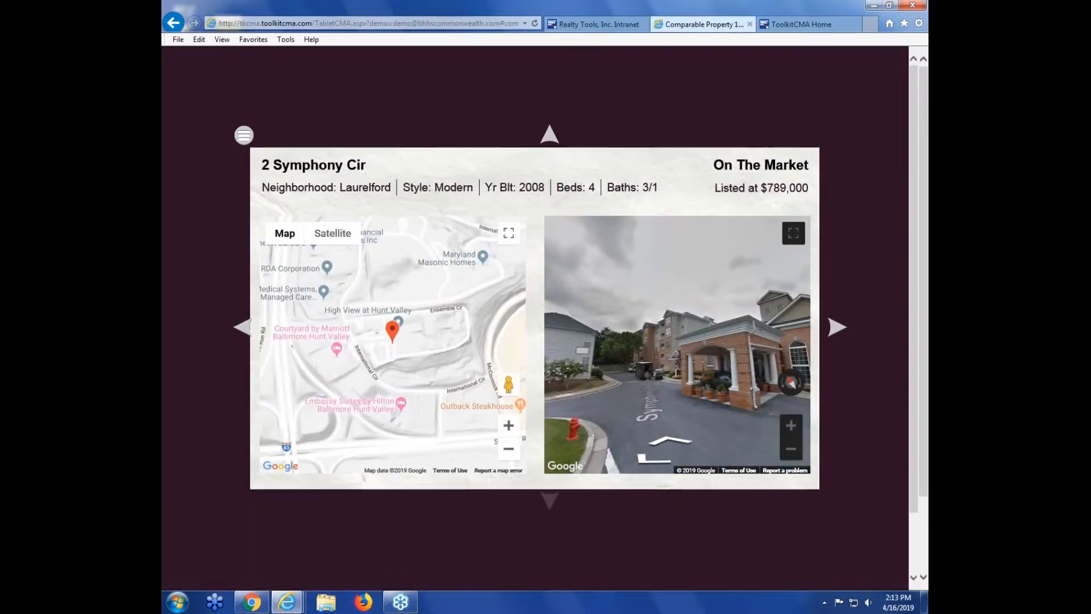
Step: Jump to the Columnar CMA slide and scroll through the comparison table
{"action": "left_click", "coordinate": [244, 137]}
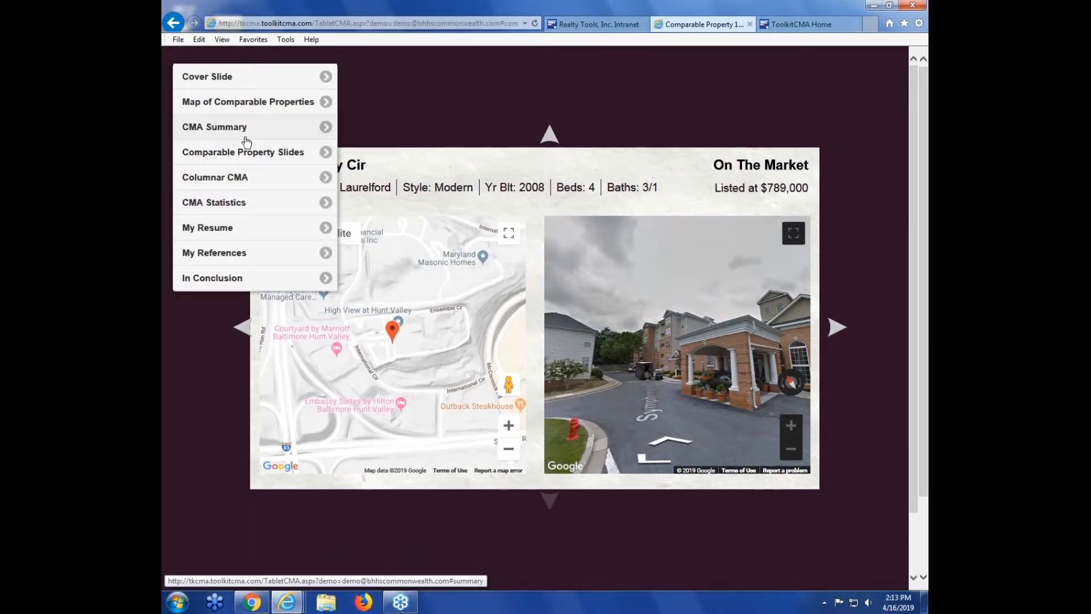
{"action": "left_click", "coordinate": [245, 180]}
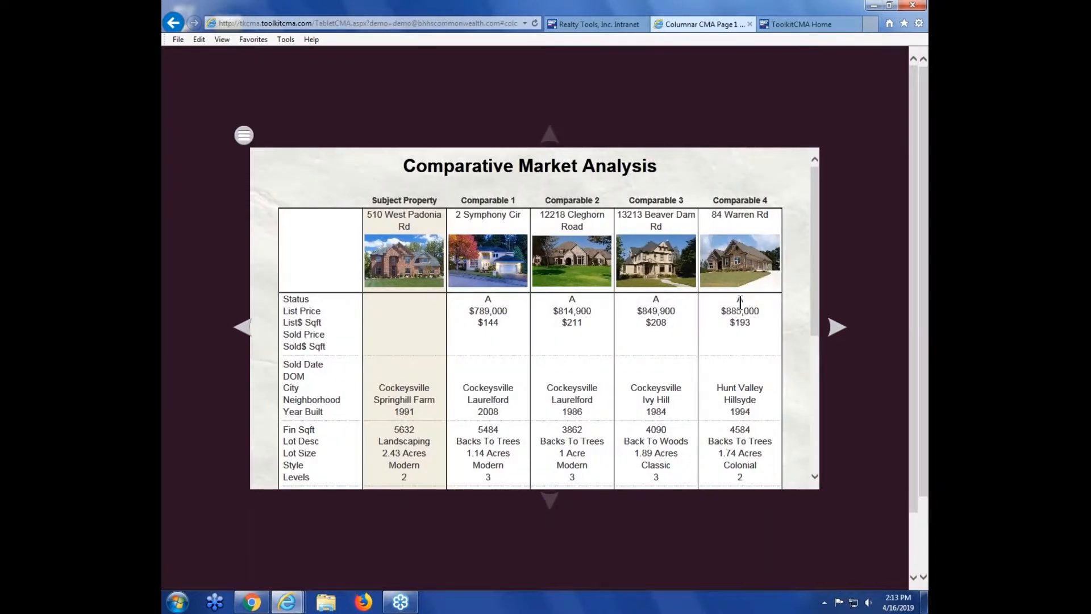
{"action": "scroll", "coordinate": [816, 266], "scroll_direction": "down", "scroll_amount": 1}
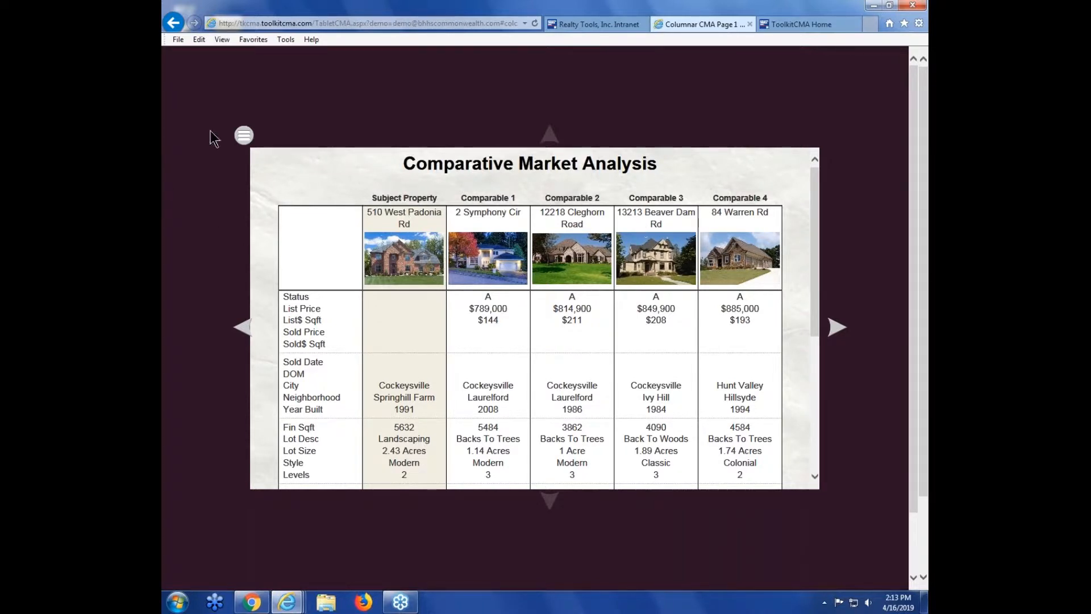
Step: Go to the CMA Statistics slide and shift the recommended price range to $805,000 – $855,000
{"action": "left_click", "coordinate": [244, 134]}
{"action": "left_click", "coordinate": [236, 203]}
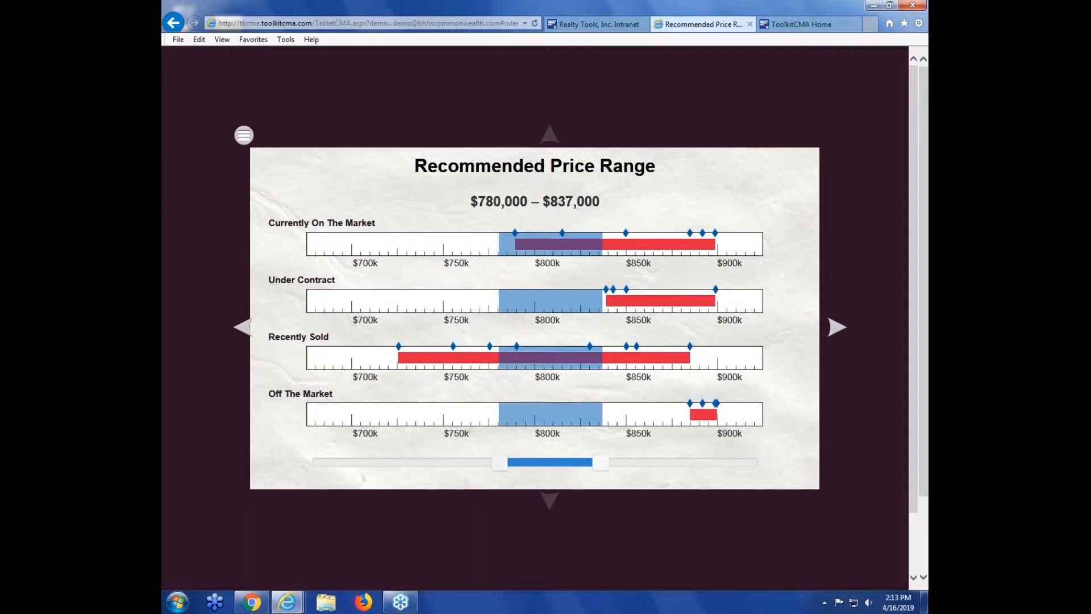
{"action": "left_click_drag", "start_coordinate": [500, 462], "coordinate": [634, 462]}
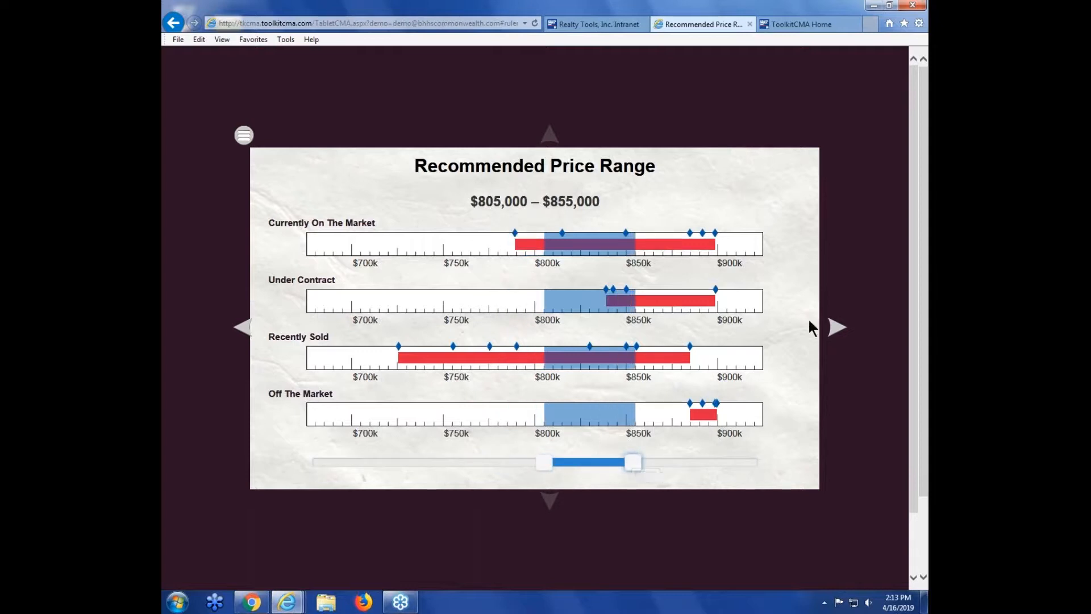
Step: Advance through the resume, customer references and conclusion slides
{"action": "left_click", "coordinate": [838, 328]}
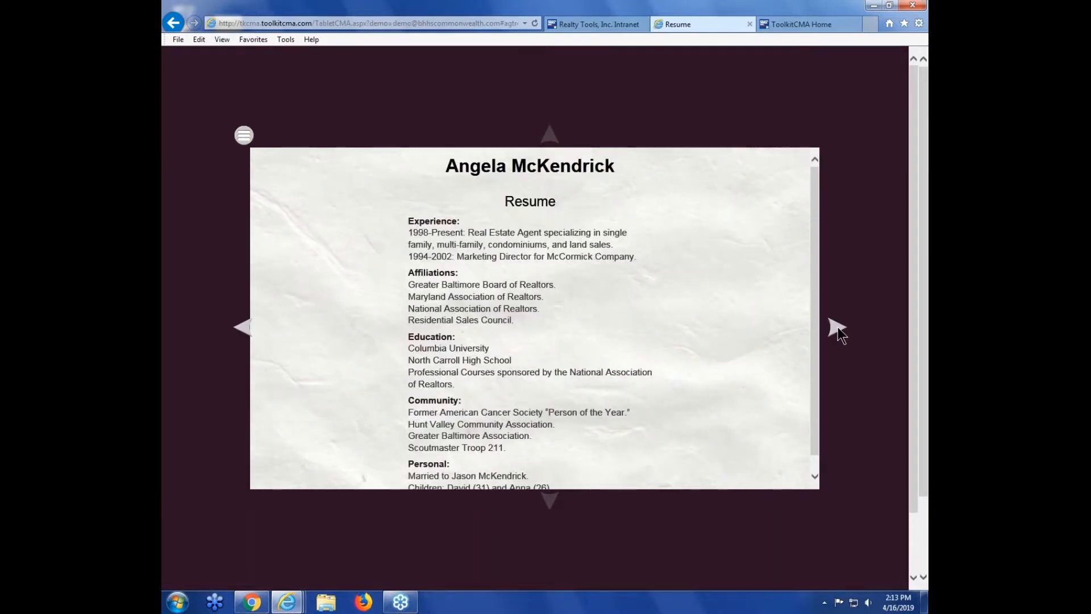
{"action": "left_click", "coordinate": [838, 327]}
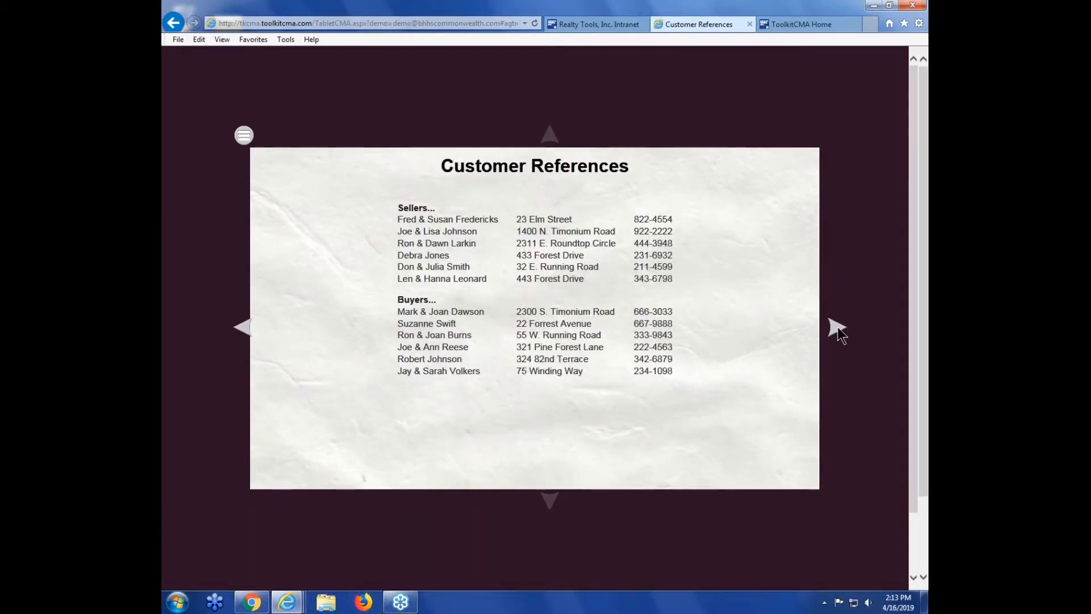
{"action": "left_click", "coordinate": [838, 327]}
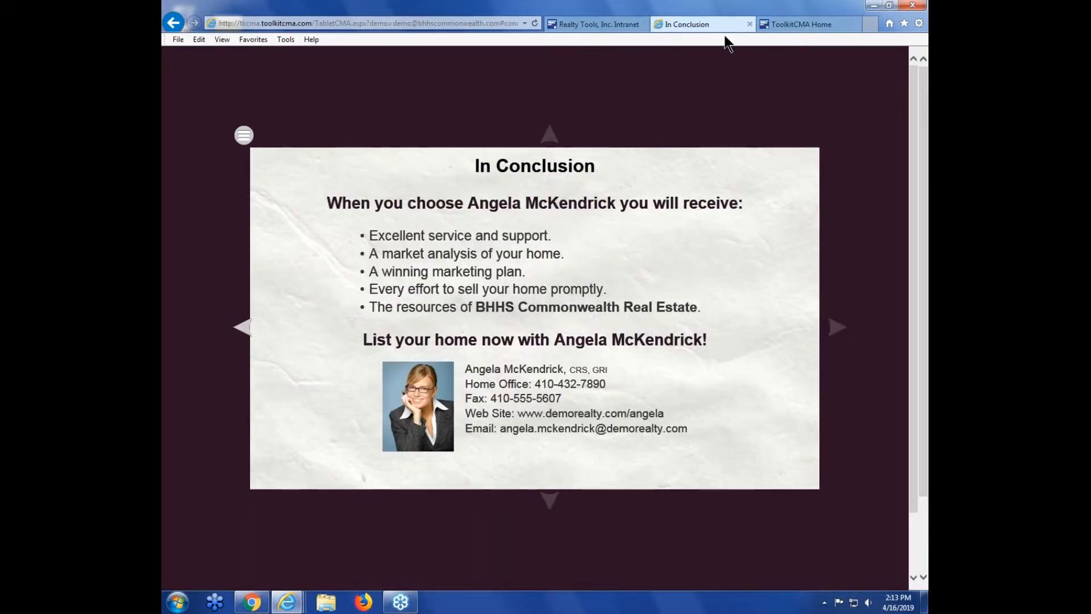
Step: Close the presentation tab and create a new Listing Presentation from the ToolkitCMA home page
{"action": "left_click", "coordinate": [751, 24]}
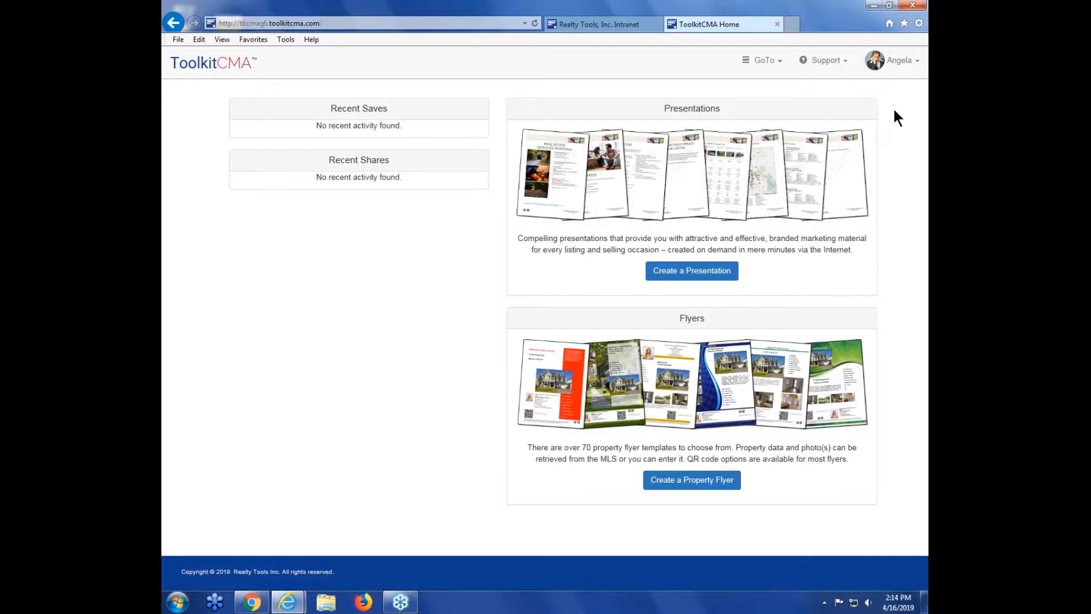
{"action": "left_click", "coordinate": [689, 273]}
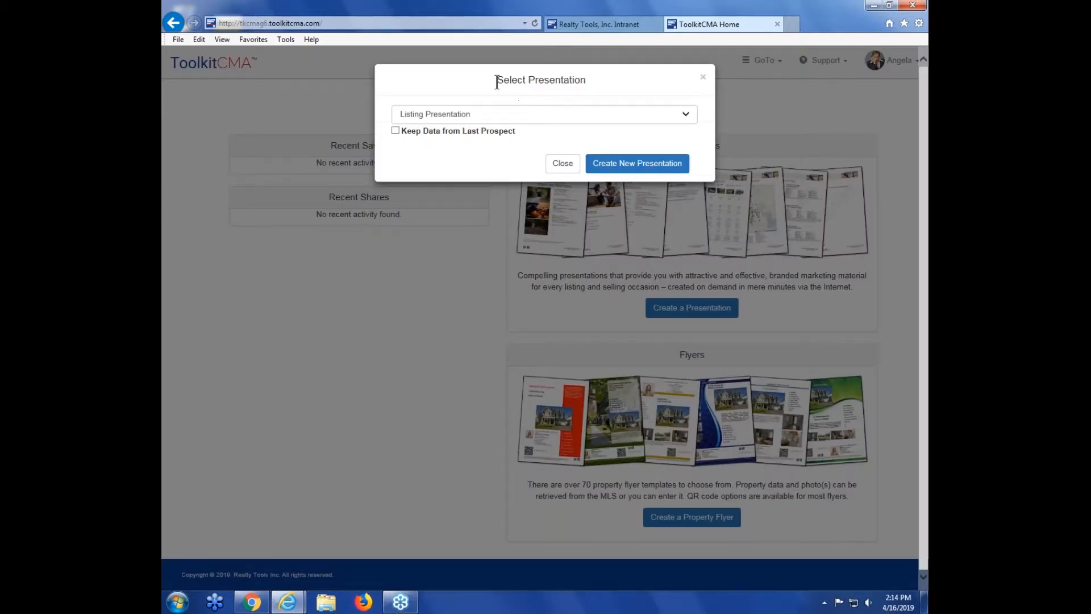
{"action": "left_click_drag", "start_coordinate": [499, 80], "coordinate": [586, 80]}
{"action": "left_click", "coordinate": [617, 82]}
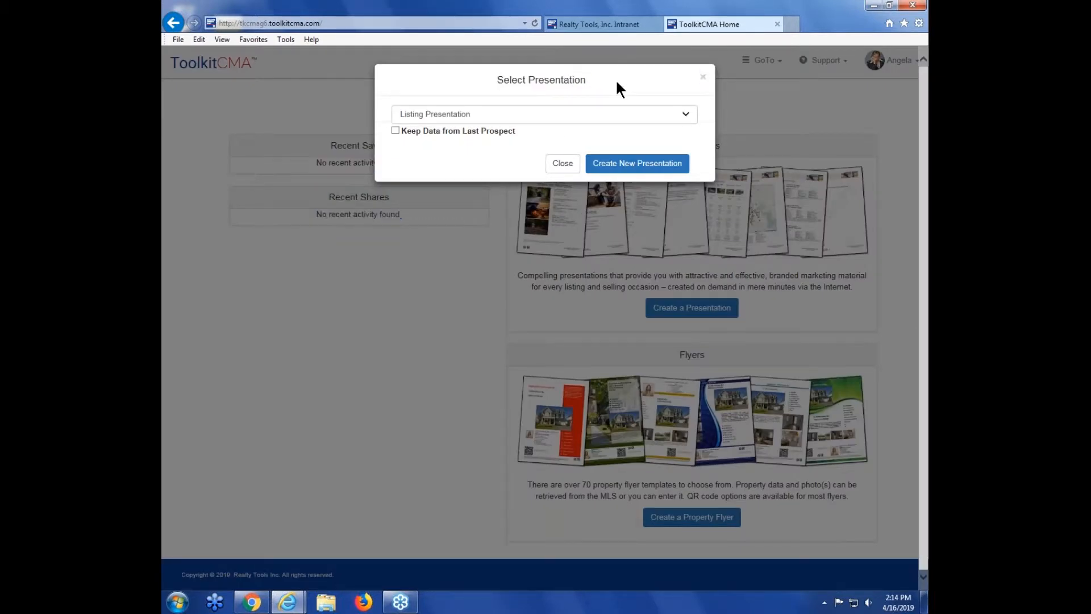
{"action": "left_click", "coordinate": [686, 116]}
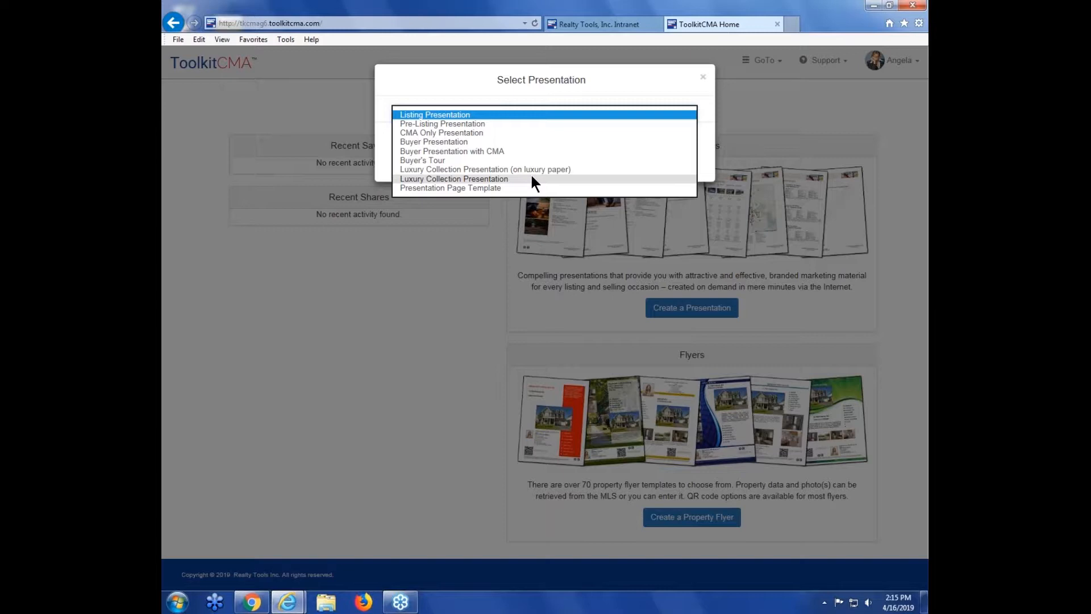
{"action": "left_click", "coordinate": [471, 116]}
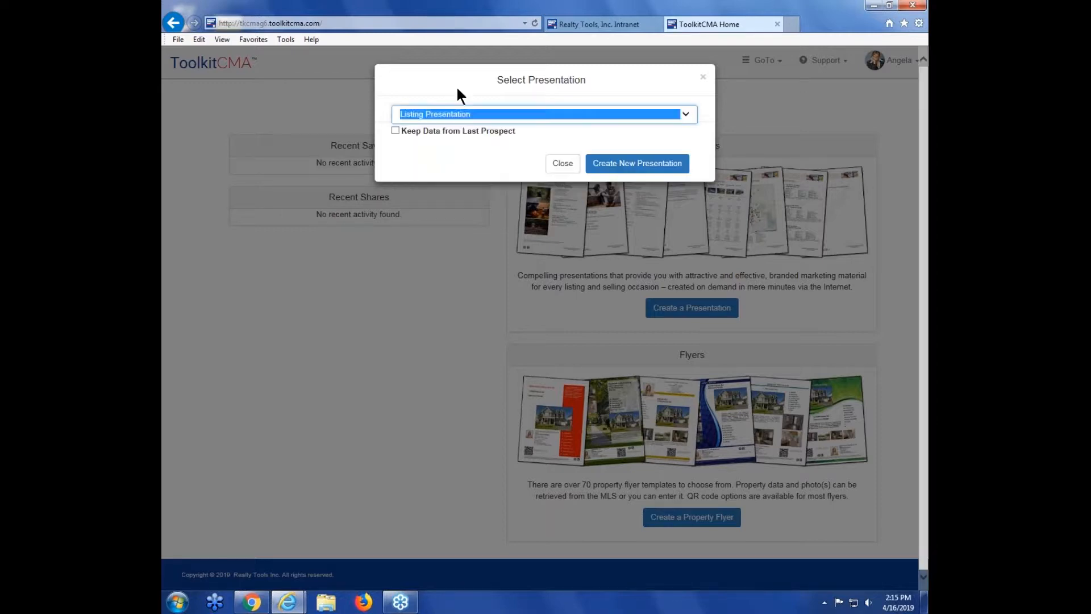
{"action": "left_click", "coordinate": [638, 164]}
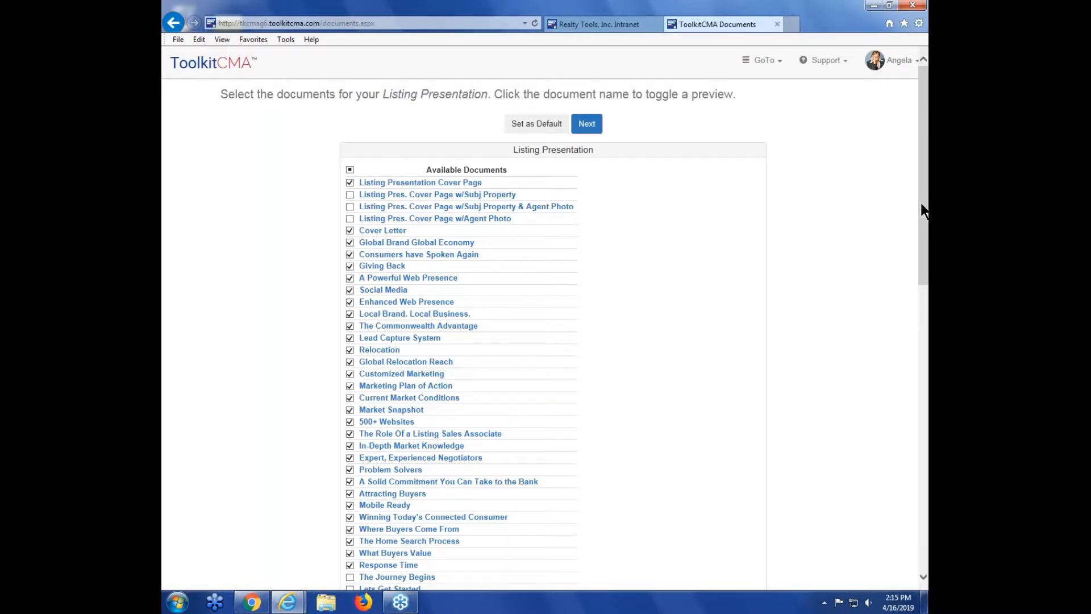
Step: Scroll through the Listing Presentation document list and preview the A Powerful Web Presence page
{"action": "scroll", "coordinate": [563, 226], "scroll_direction": "down", "scroll_amount": 1}
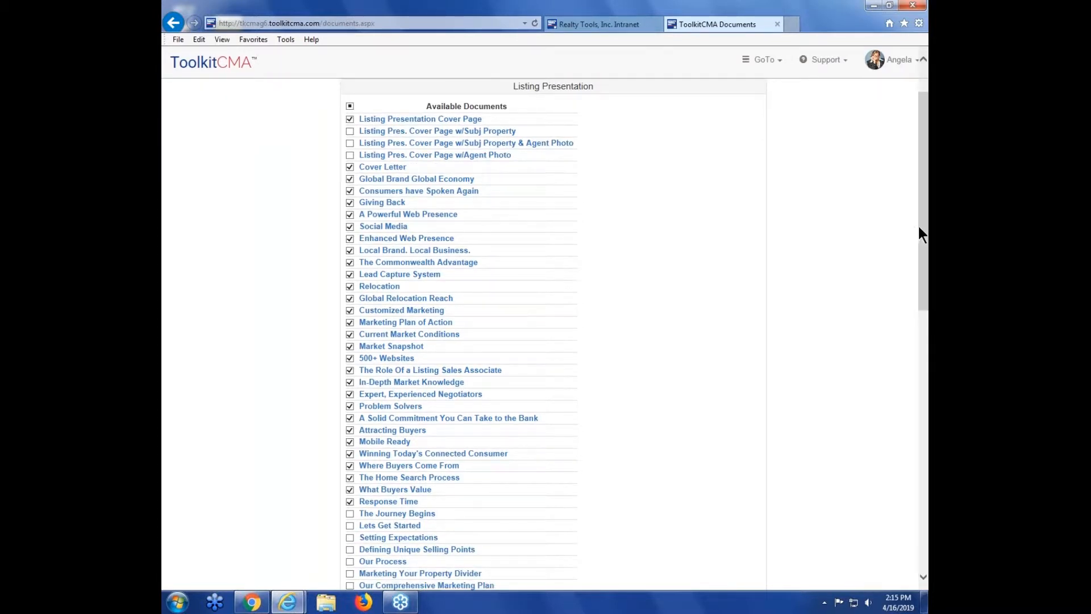
{"action": "scroll", "coordinate": [922, 234], "scroll_direction": "up", "scroll_amount": 1}
{"action": "left_click", "coordinate": [424, 268]}
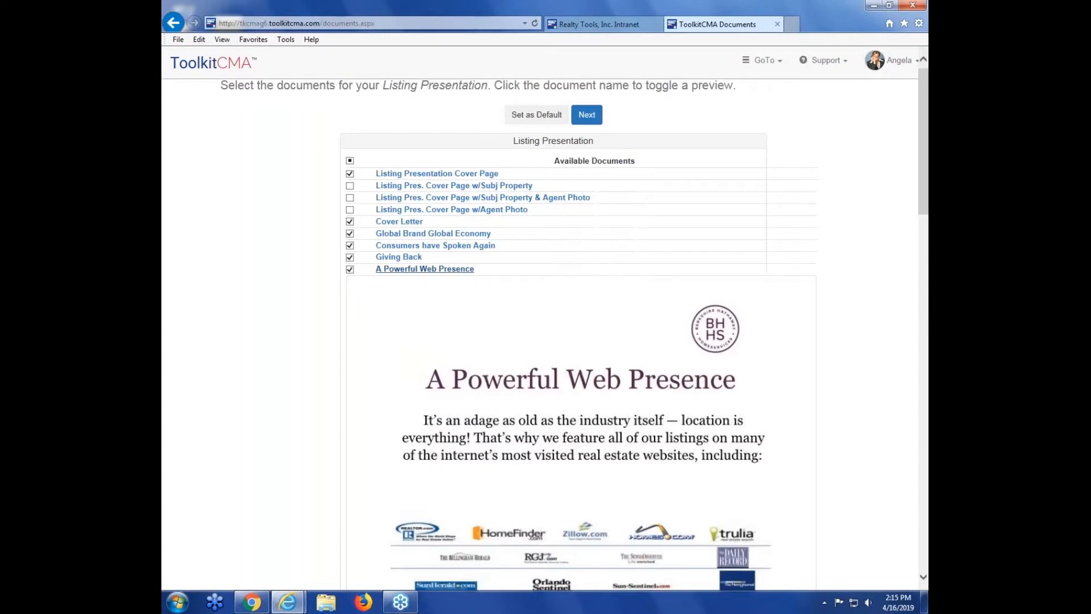
{"action": "scroll", "coordinate": [926, 234], "scroll_direction": "down", "scroll_amount": 2}
{"action": "mouse_move", "coordinate": [926, 234]}
{"action": "left_mouse_down"}
{"action": "mouse_move", "coordinate": [924, 298]}
{"action": "mouse_move", "coordinate": [926, 235]}
{"action": "left_mouse_up"}
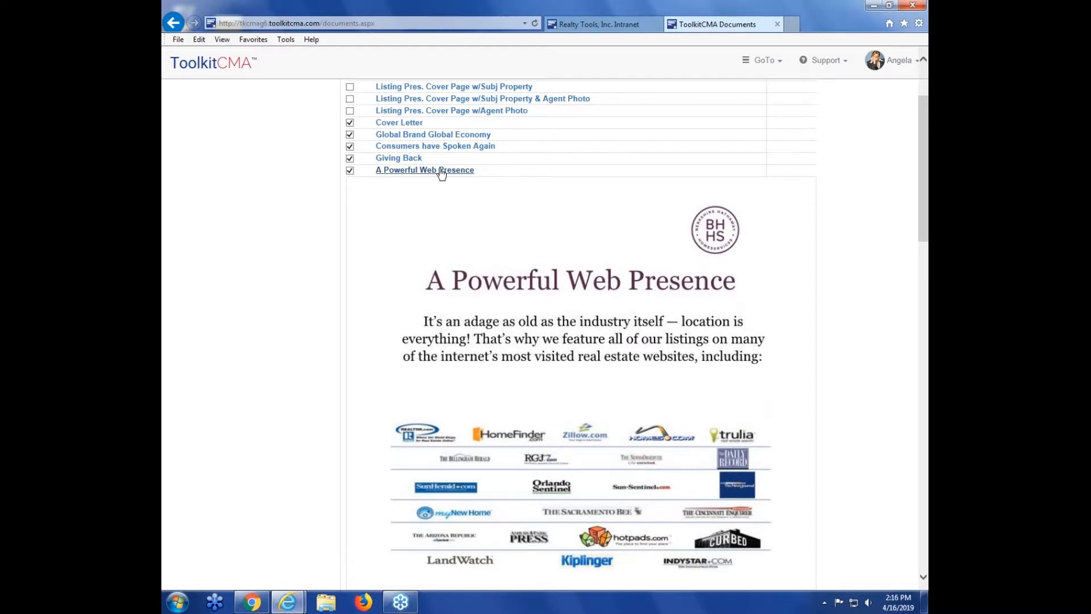
{"action": "left_click_drag", "start_coordinate": [926, 228], "coordinate": [926, 199]}
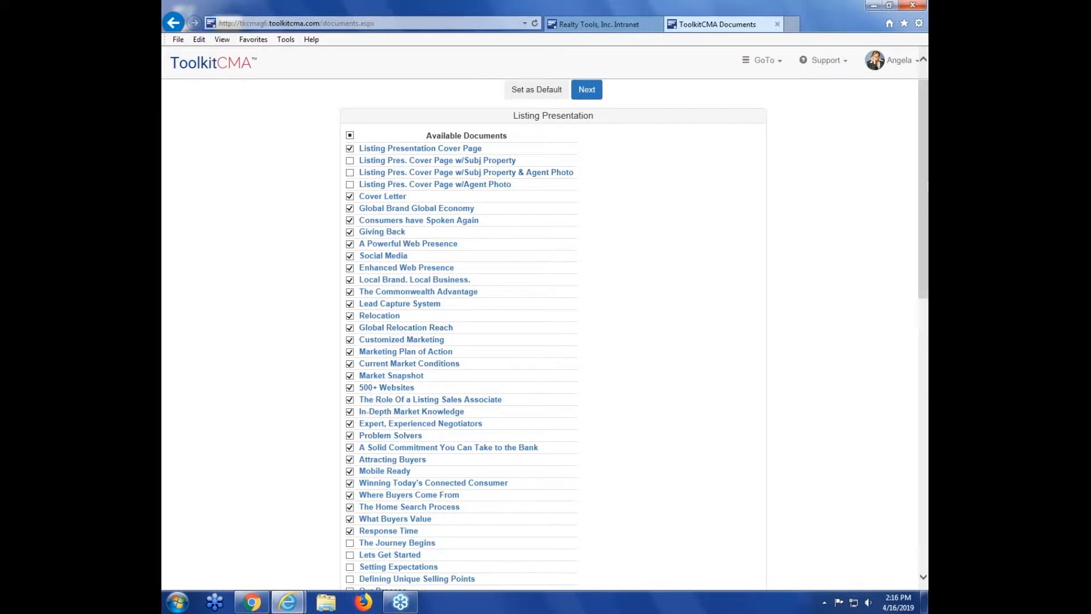
{"action": "left_click_drag", "start_coordinate": [926, 199], "coordinate": [926, 401]}
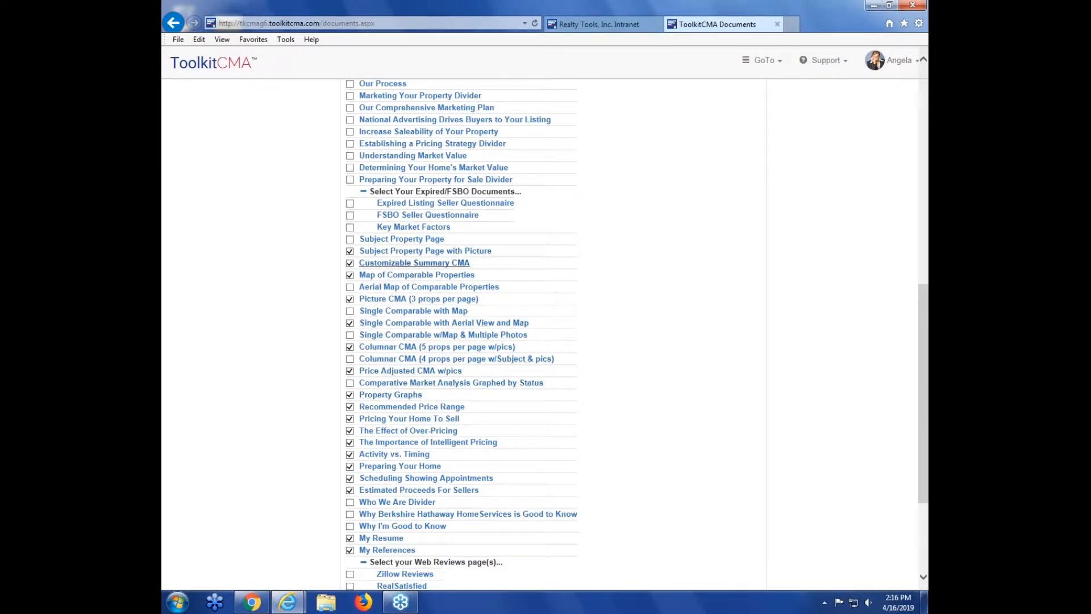
{"action": "left_click_drag", "start_coordinate": [925, 372], "coordinate": [923, 144]}
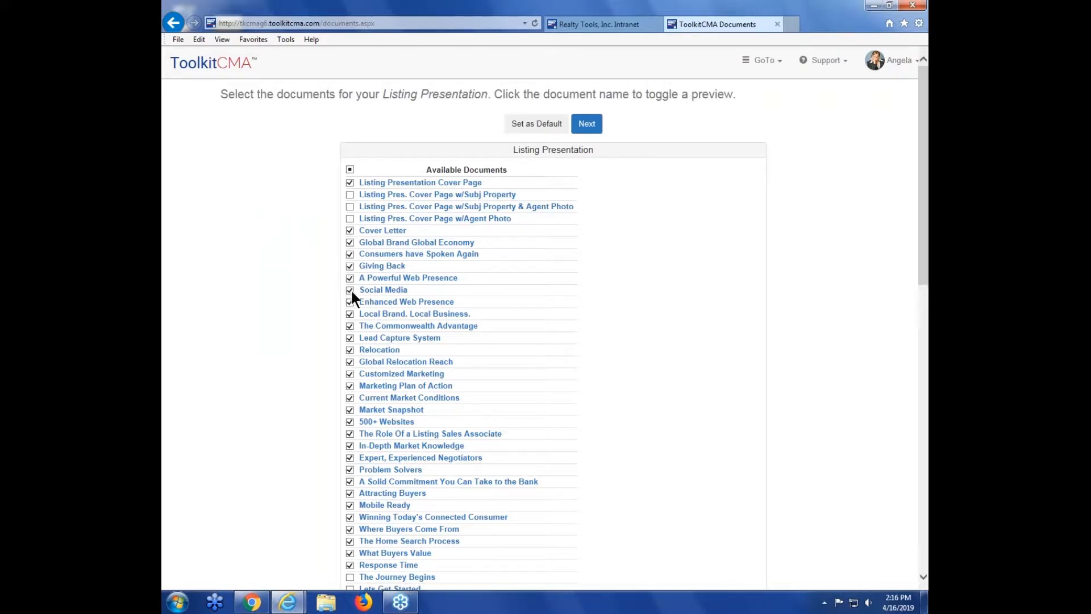
Step: Continue with the default document selection to the prospect information form
{"action": "left_click", "coordinate": [350, 170]}
{"action": "left_click", "coordinate": [350, 170]}
{"action": "left_click_drag", "start_coordinate": [925, 193], "coordinate": [894, 175]}
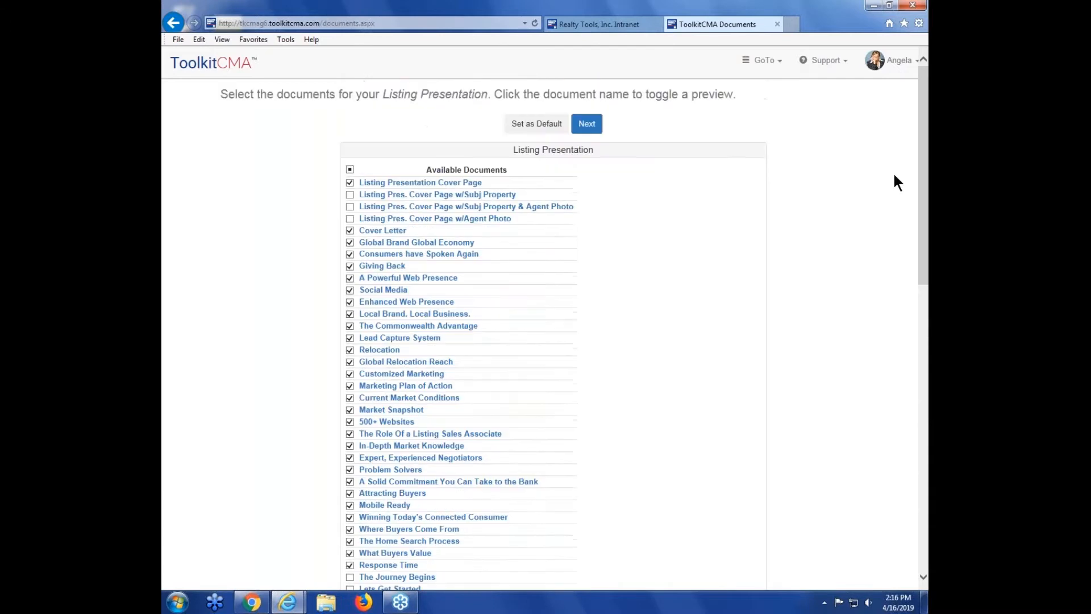
{"action": "left_click", "coordinate": [591, 127]}
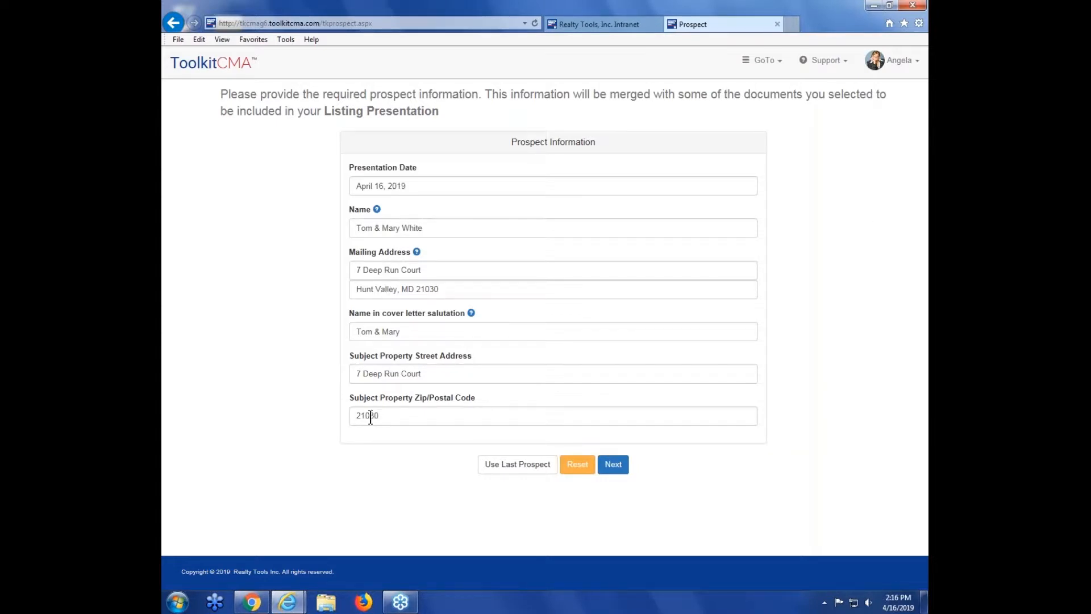
Step: Submit the prospect information and continue past the cover letter with its default text
{"action": "left_click", "coordinate": [617, 463]}
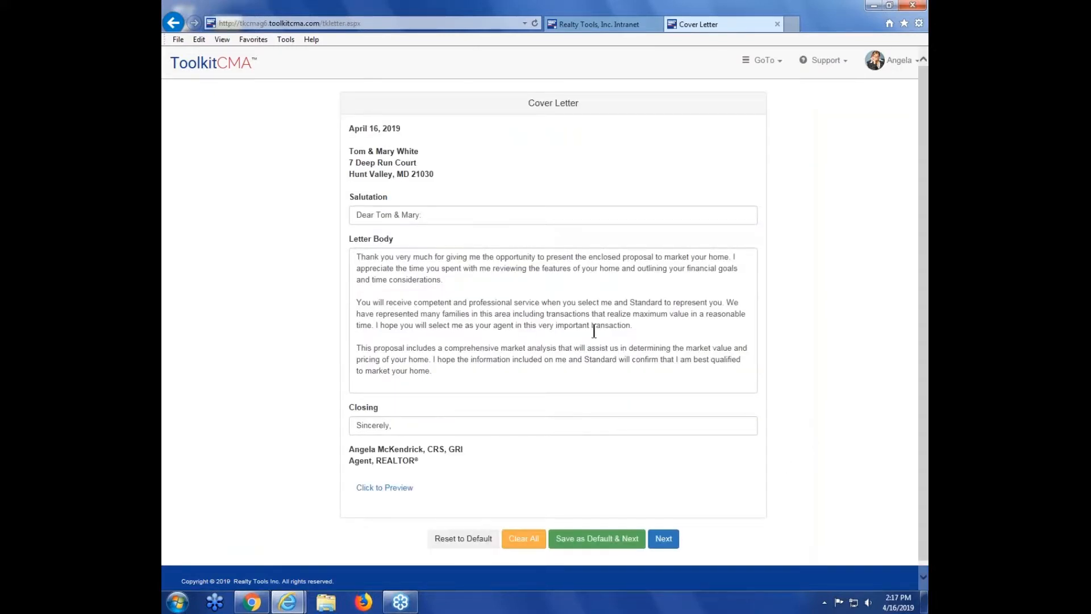
{"action": "left_click", "coordinate": [464, 280]}
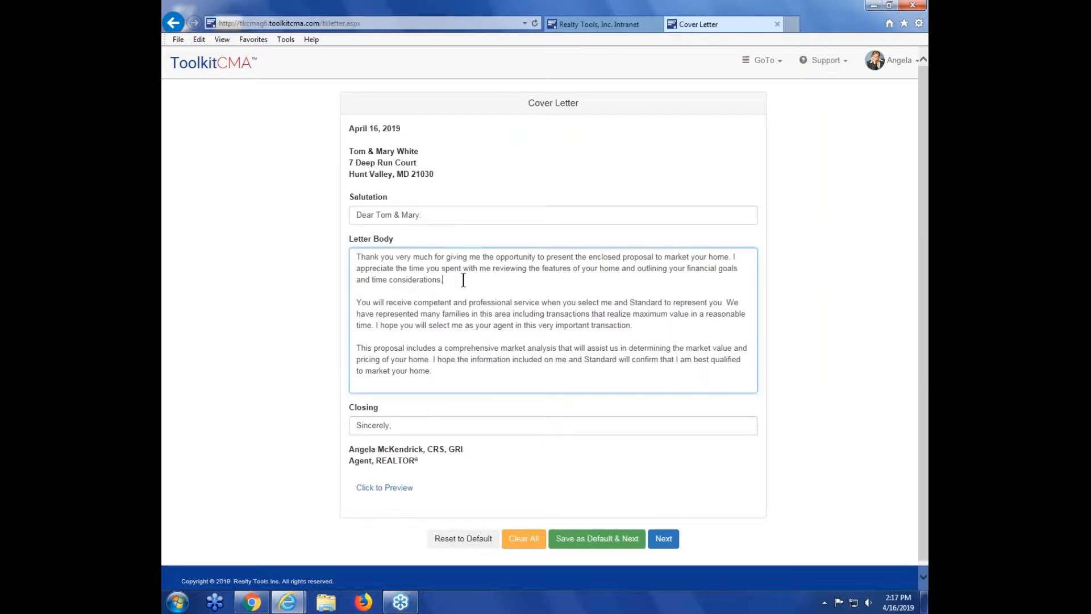
{"action": "left_click", "coordinate": [273, 281]}
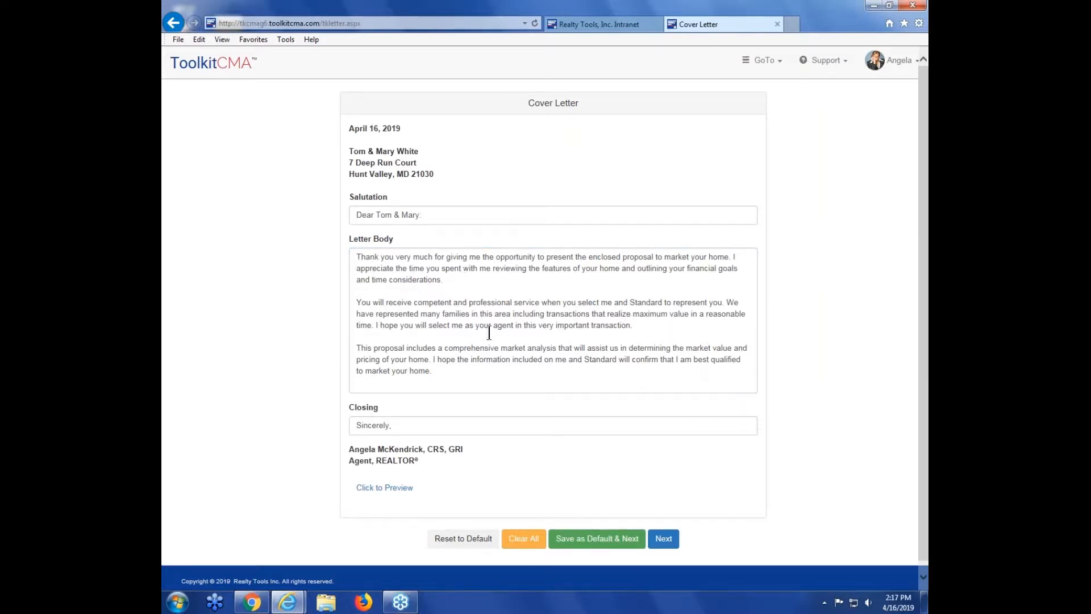
{"action": "left_click", "coordinate": [480, 372]}
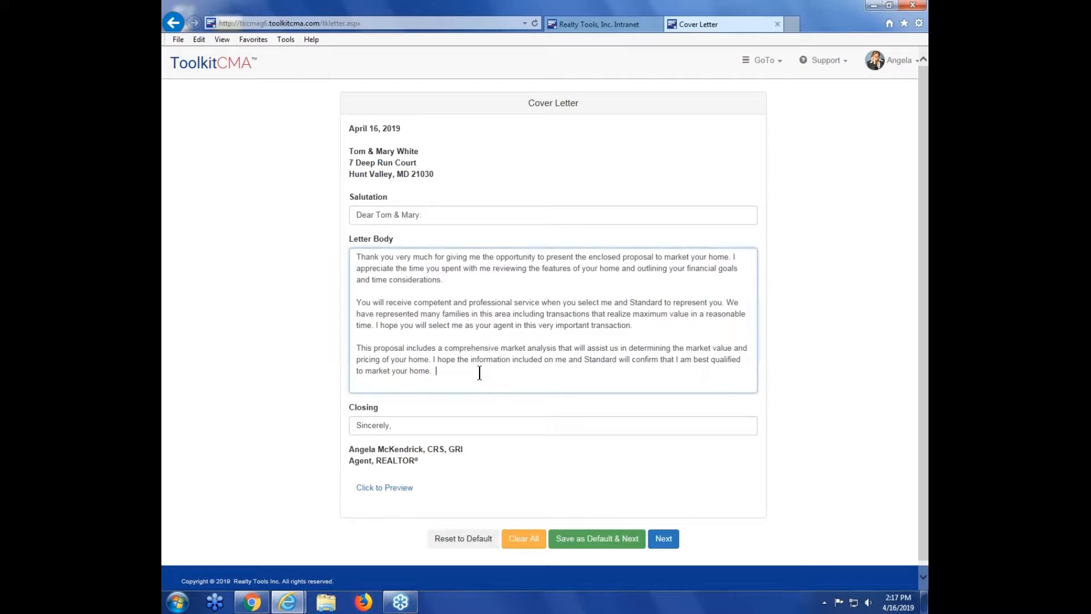
{"action": "left_click", "coordinate": [652, 323]}
{"action": "left_click", "coordinate": [789, 343]}
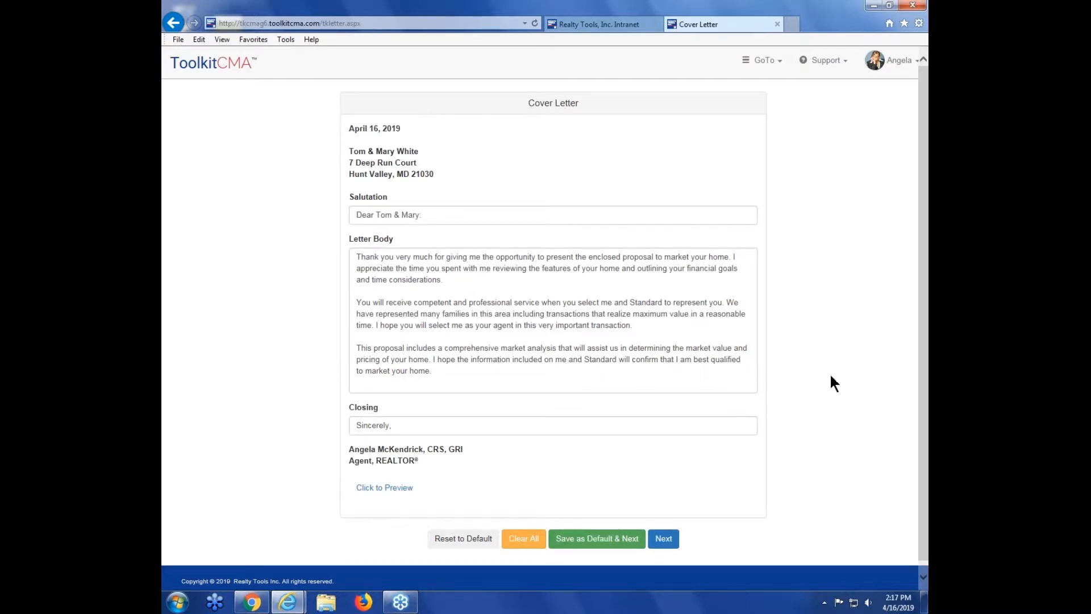
{"action": "left_click", "coordinate": [663, 545]}
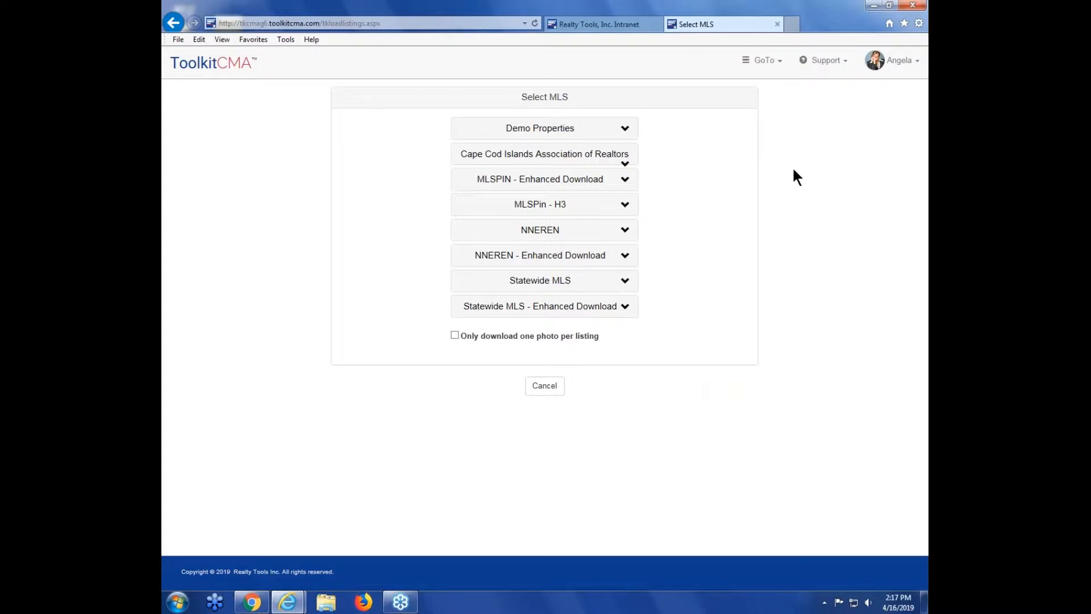
Step: Jump back to the Prospect page through the GoTo menu and step forward again to MLS selection
{"action": "left_click", "coordinate": [765, 67]}
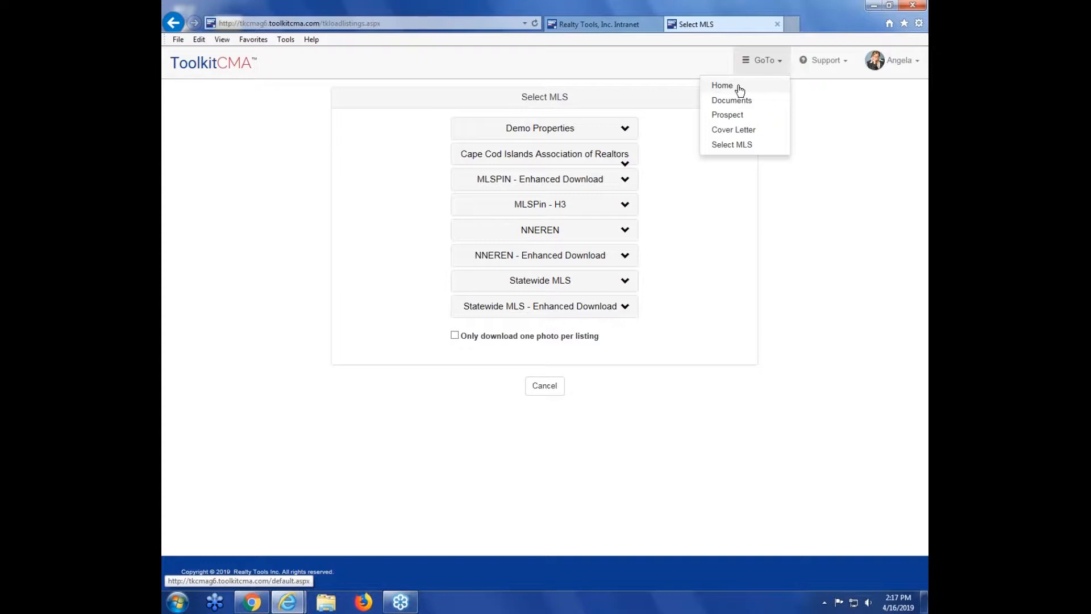
{"action": "left_click", "coordinate": [781, 68]}
{"action": "left_click", "coordinate": [781, 67]}
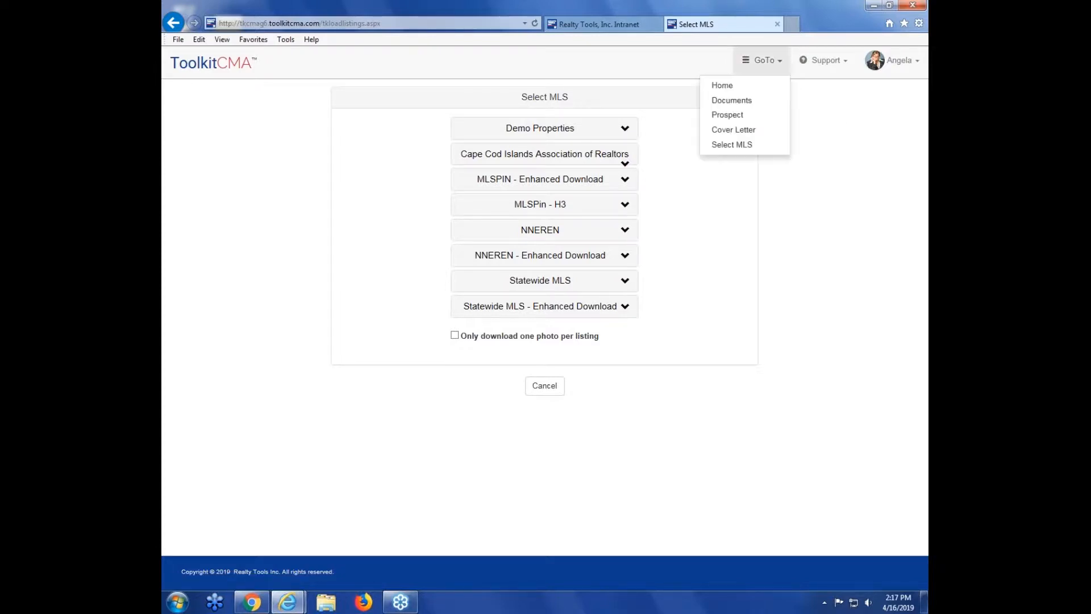
{"action": "left_click", "coordinate": [750, 120]}
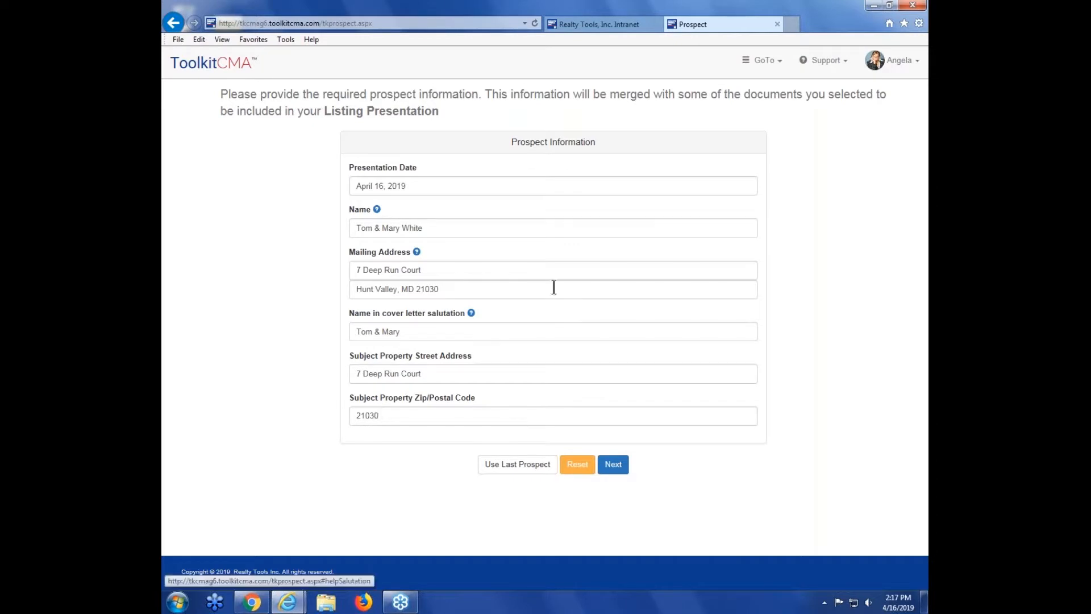
{"action": "left_click", "coordinate": [614, 464]}
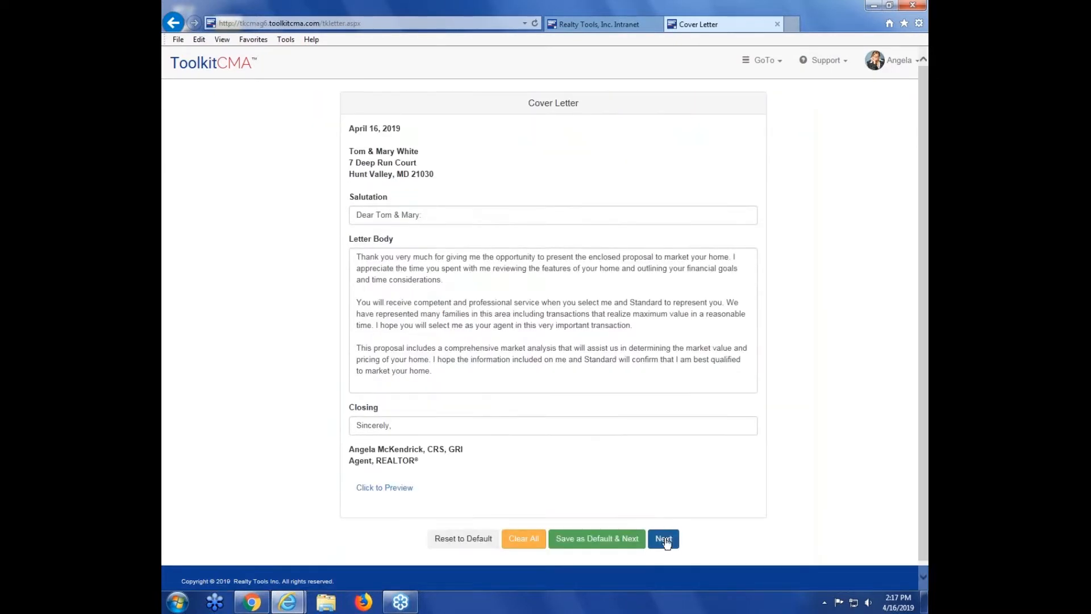
{"action": "left_click", "coordinate": [665, 540]}
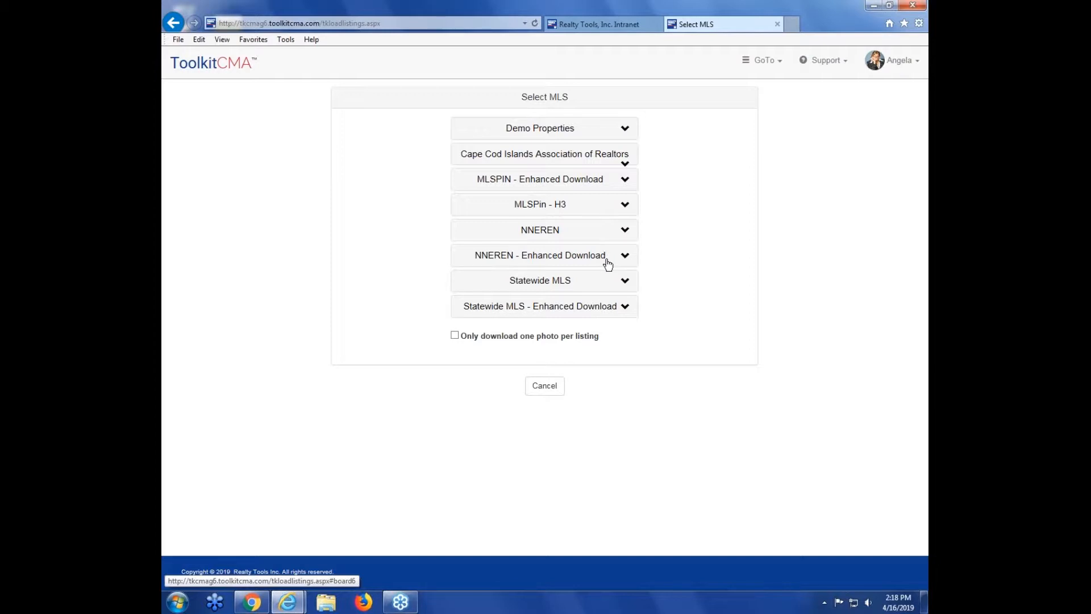
Step: Choose the MLSPin - H3 Single Family source for the property data
{"action": "left_click", "coordinate": [543, 234]}
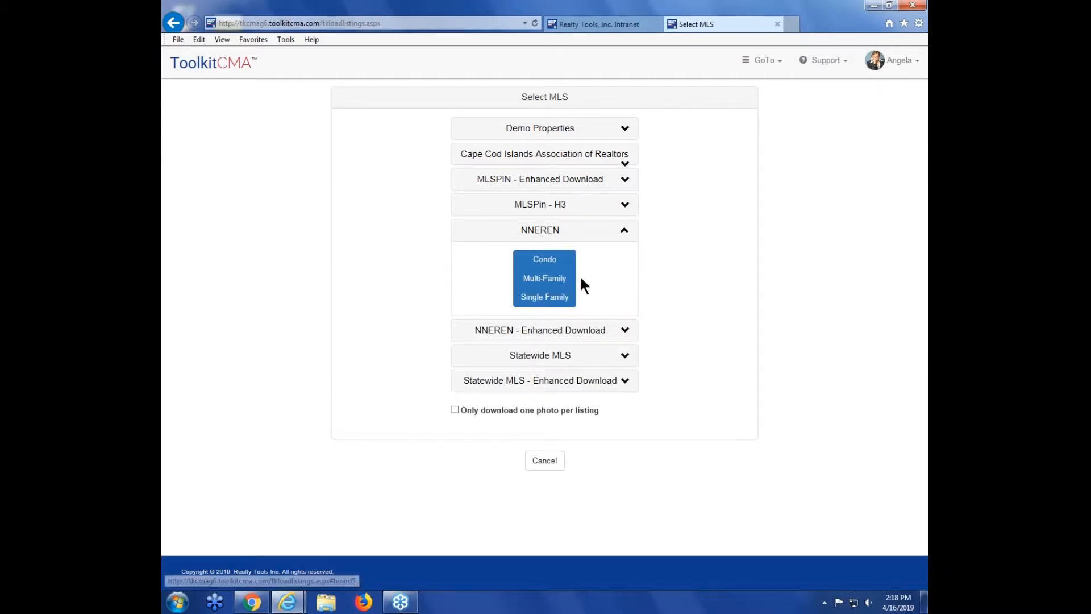
{"action": "left_click", "coordinate": [622, 236]}
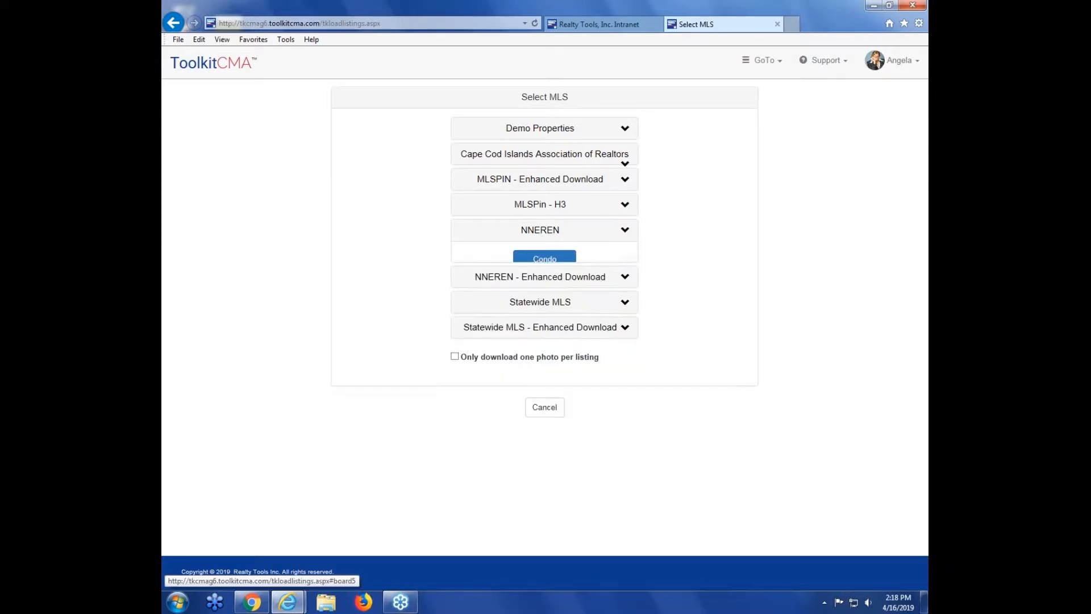
{"action": "left_click", "coordinate": [538, 209]}
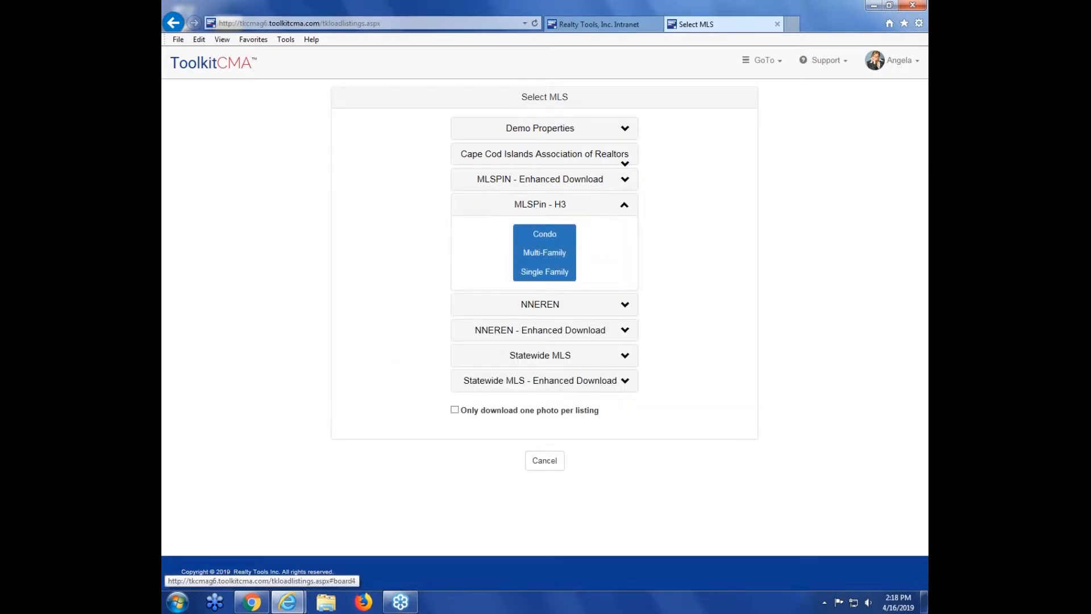
{"action": "left_click", "coordinate": [547, 273]}
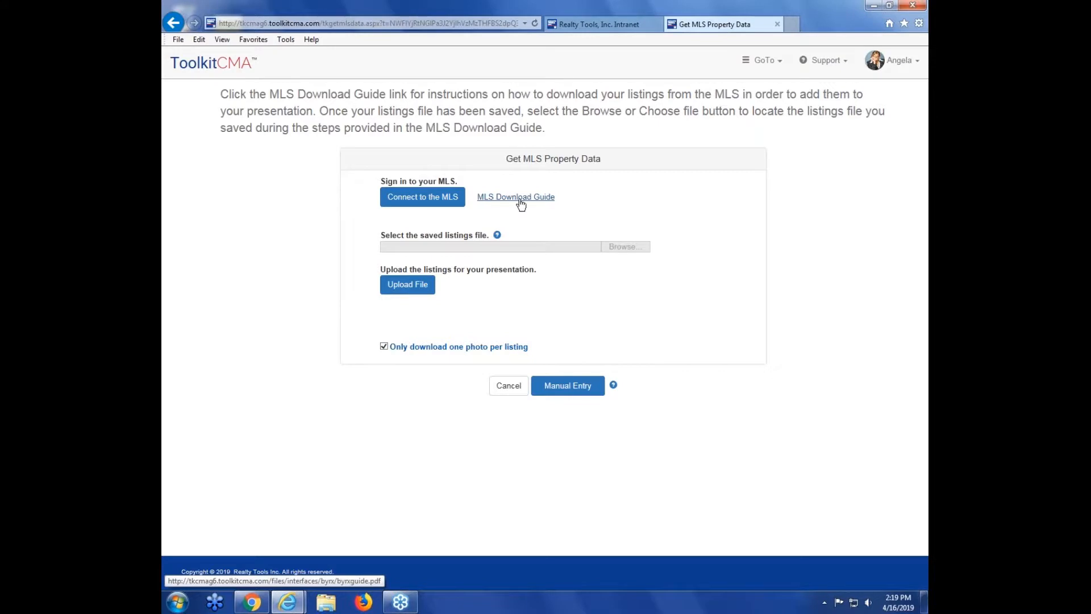
Step: Open the MLS Download Guide and close its tab
{"action": "left_click", "coordinate": [493, 199]}
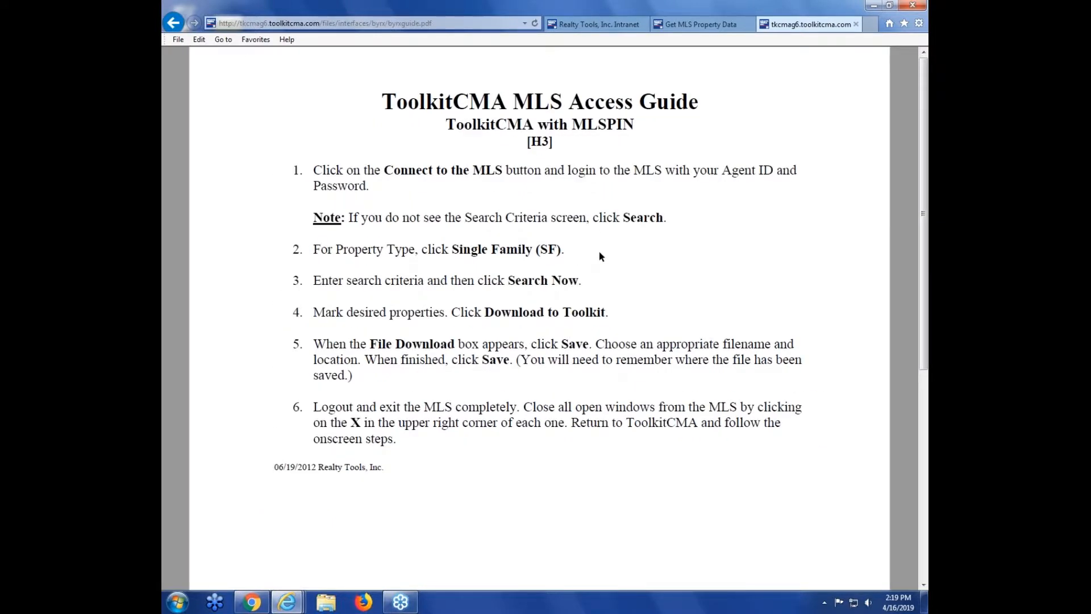
{"action": "left_click", "coordinate": [856, 24]}
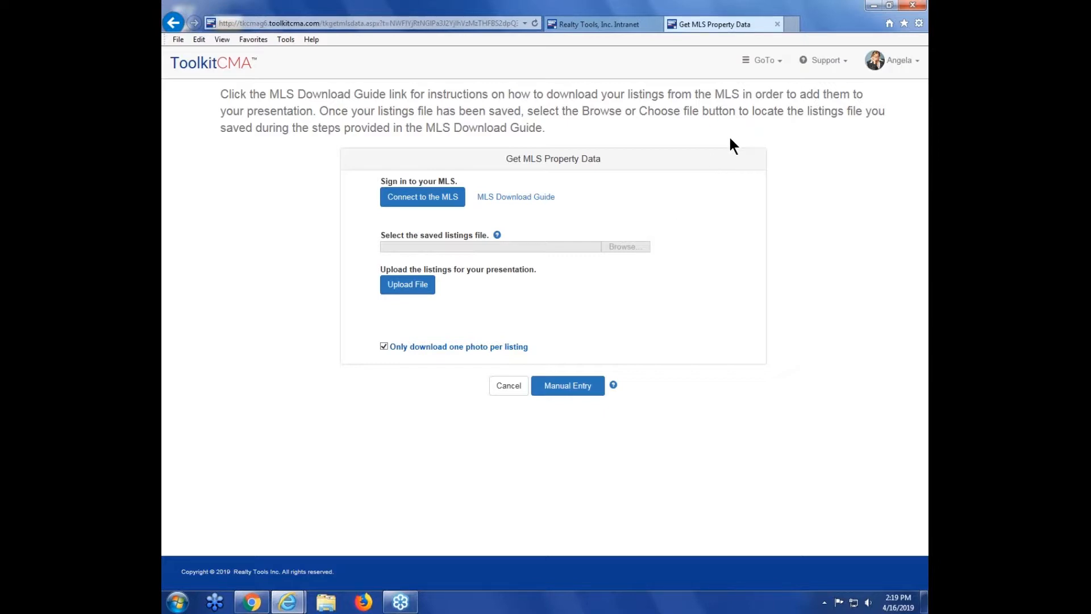
Step: Return to MLS selection and choose Demo under Demo Properties
{"action": "left_click", "coordinate": [770, 67]}
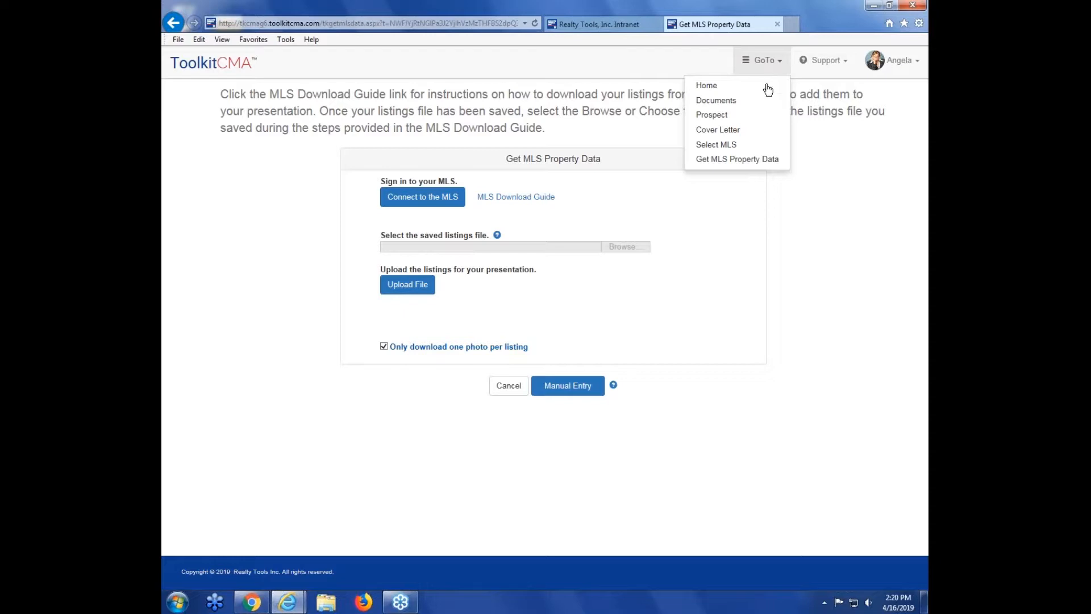
{"action": "left_click", "coordinate": [744, 149]}
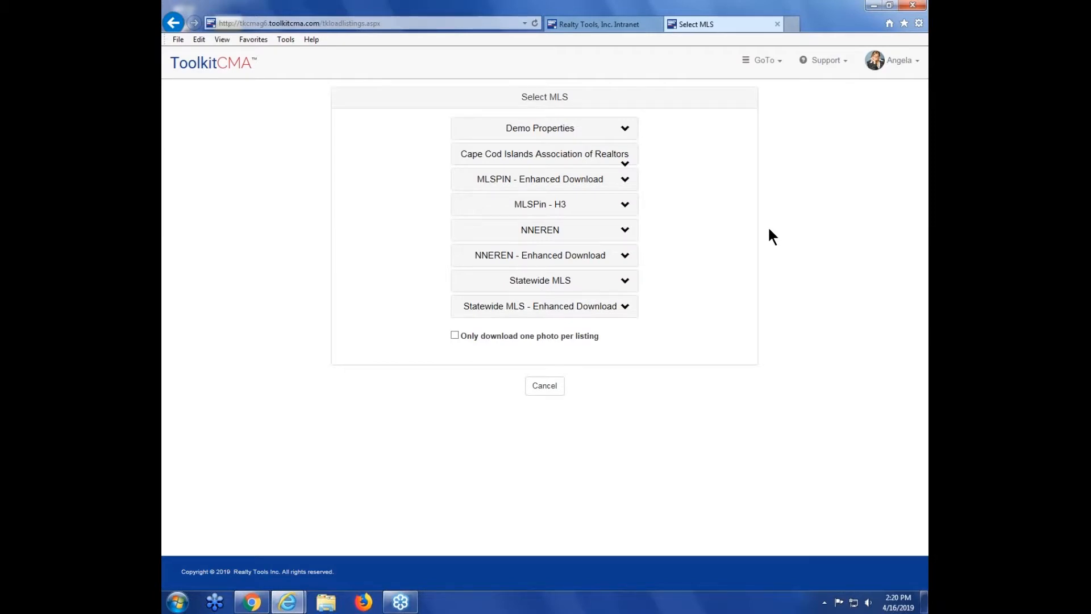
{"action": "left_click", "coordinate": [511, 130]}
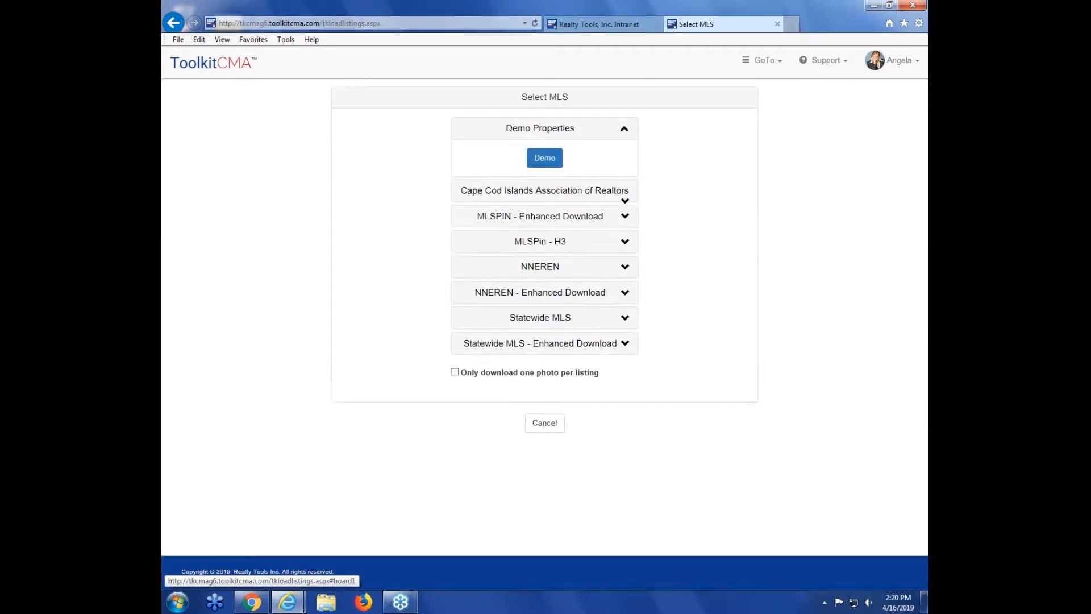
{"action": "left_click", "coordinate": [545, 158]}
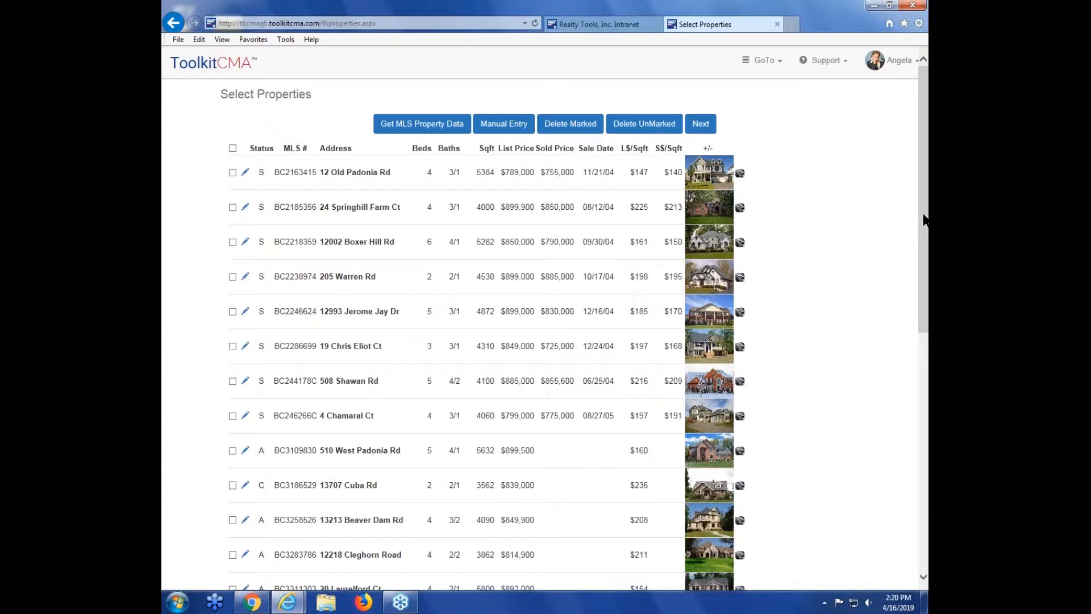
{"action": "left_click_drag", "start_coordinate": [921, 224], "coordinate": [906, 202]}
{"action": "left_click", "coordinate": [710, 171]}
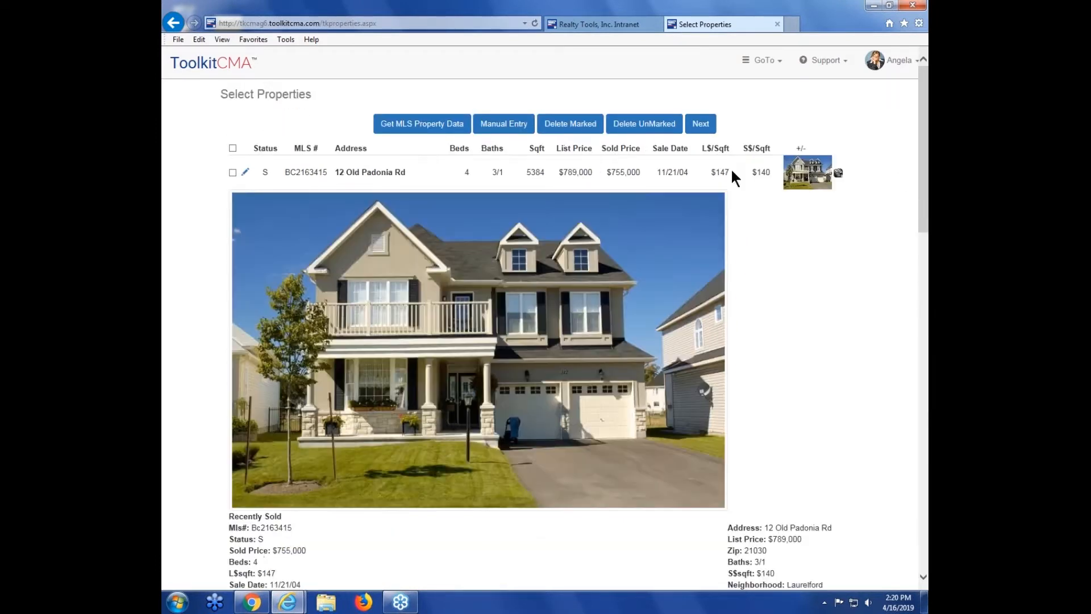
{"action": "left_click_drag", "start_coordinate": [926, 184], "coordinate": [927, 208]}
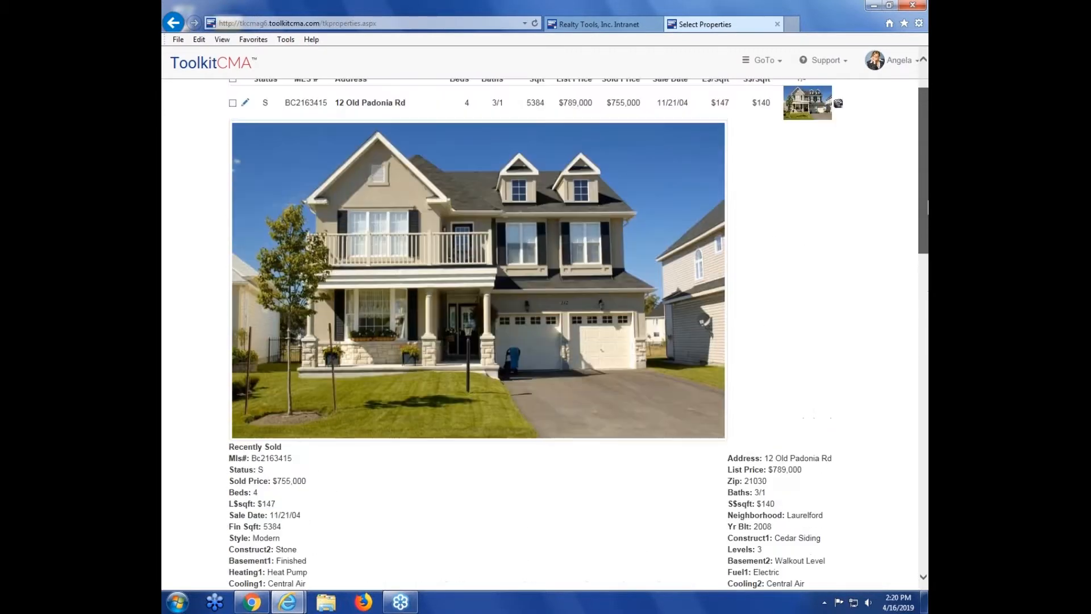
{"action": "left_click", "coordinate": [809, 103]}
{"action": "left_click_drag", "start_coordinate": [927, 223], "coordinate": [927, 207]}
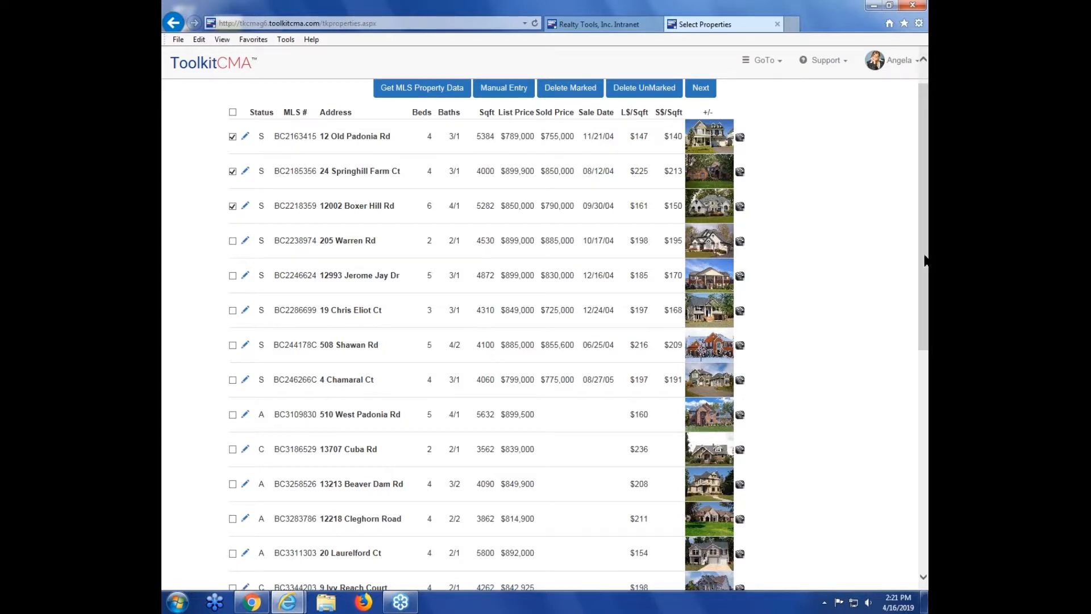
{"action": "left_click_drag", "start_coordinate": [927, 251], "coordinate": [921, 465]}
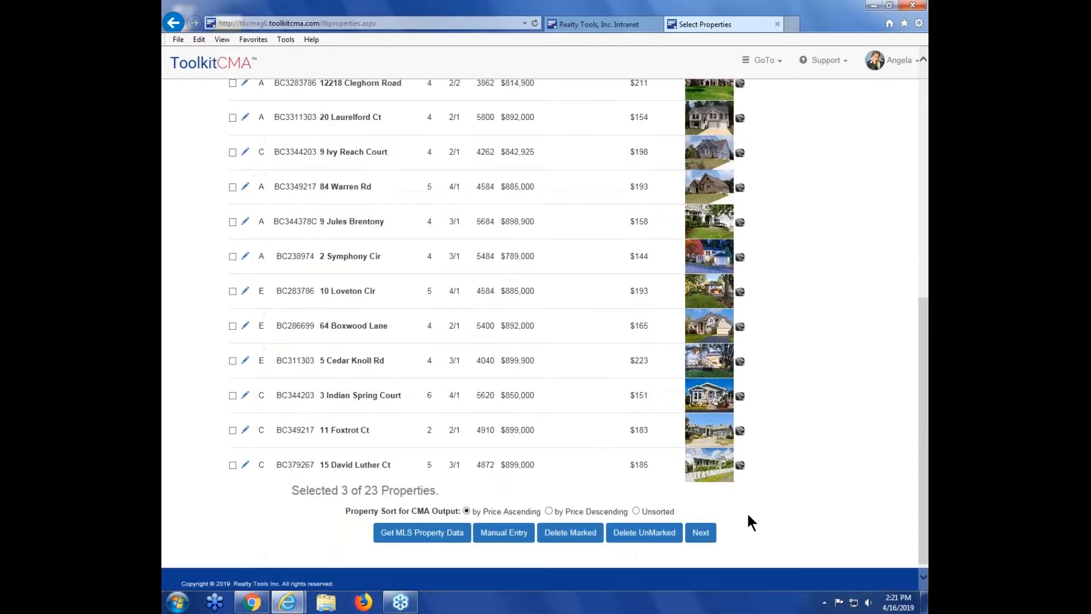
{"action": "left_click", "coordinate": [710, 535]}
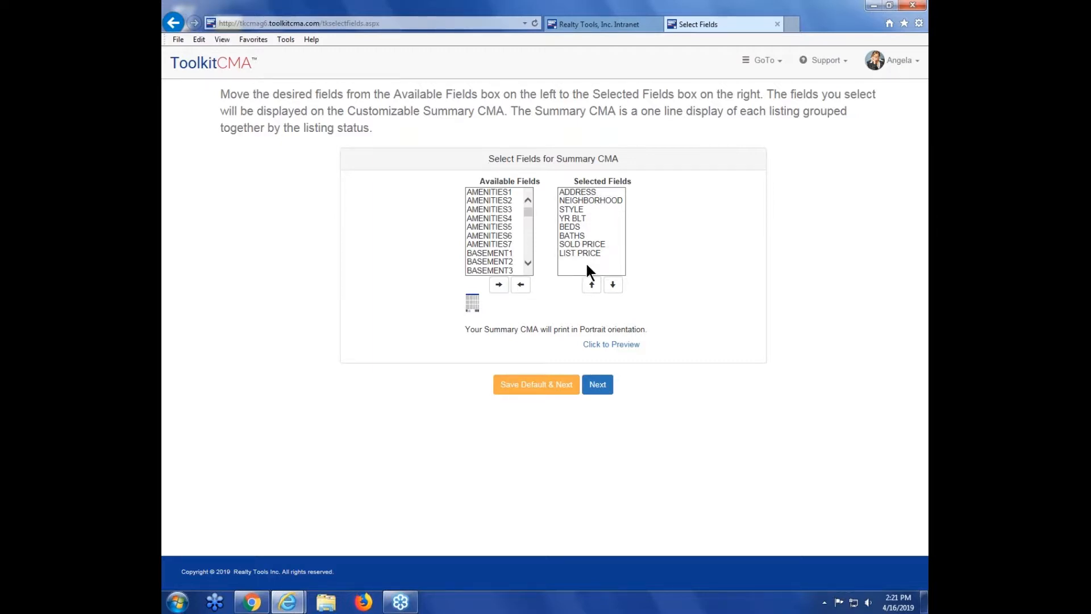
Step: Add the BASEMENT1 field to the Summary CMA's selected fields and continue
{"action": "left_click", "coordinate": [500, 213]}
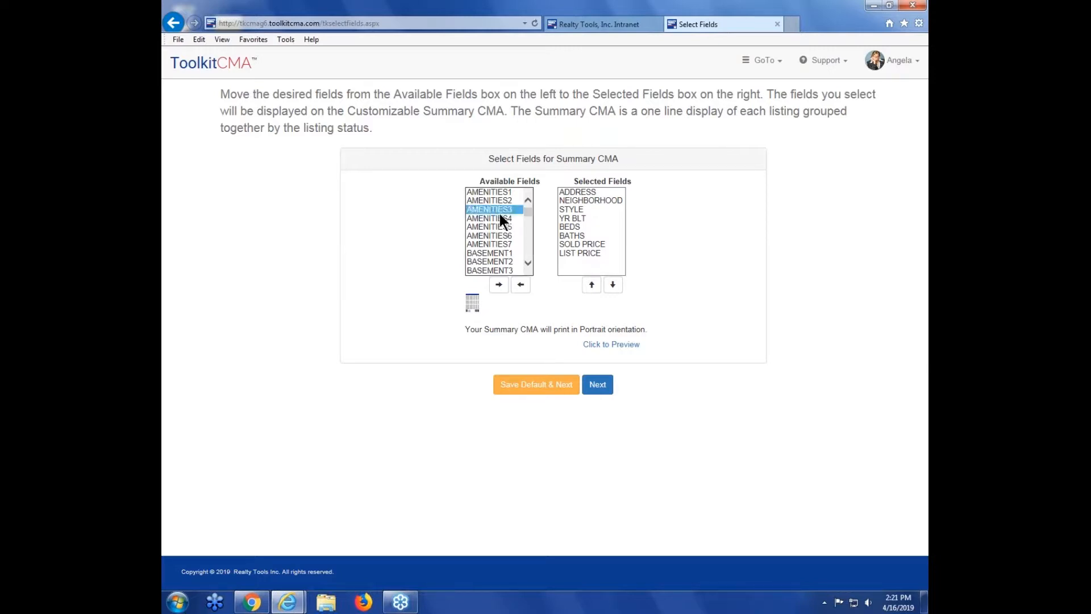
{"action": "left_click", "coordinate": [572, 210]}
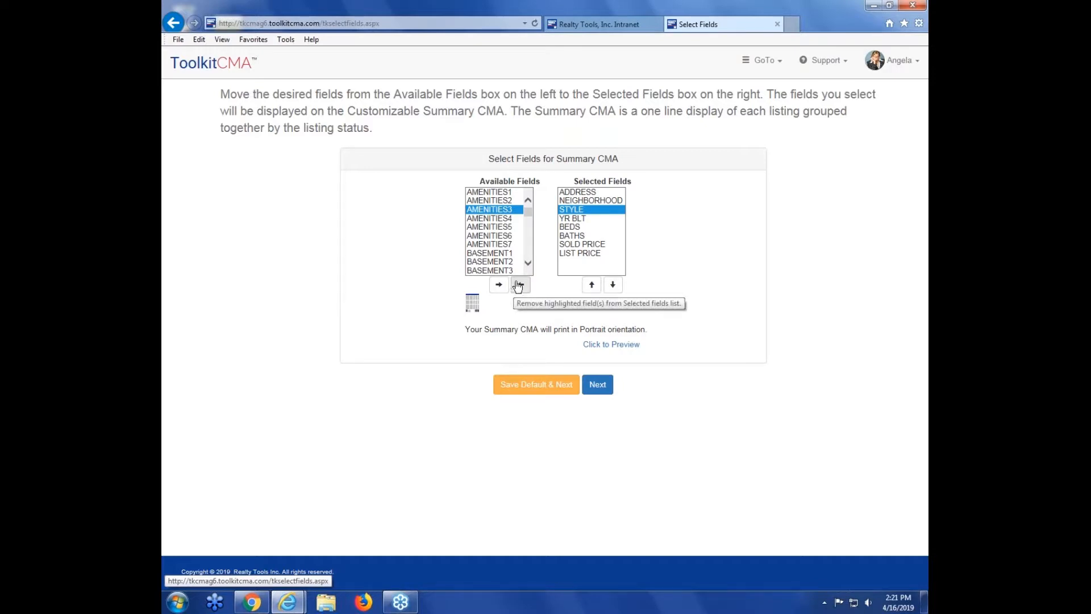
{"action": "left_click", "coordinate": [607, 236]}
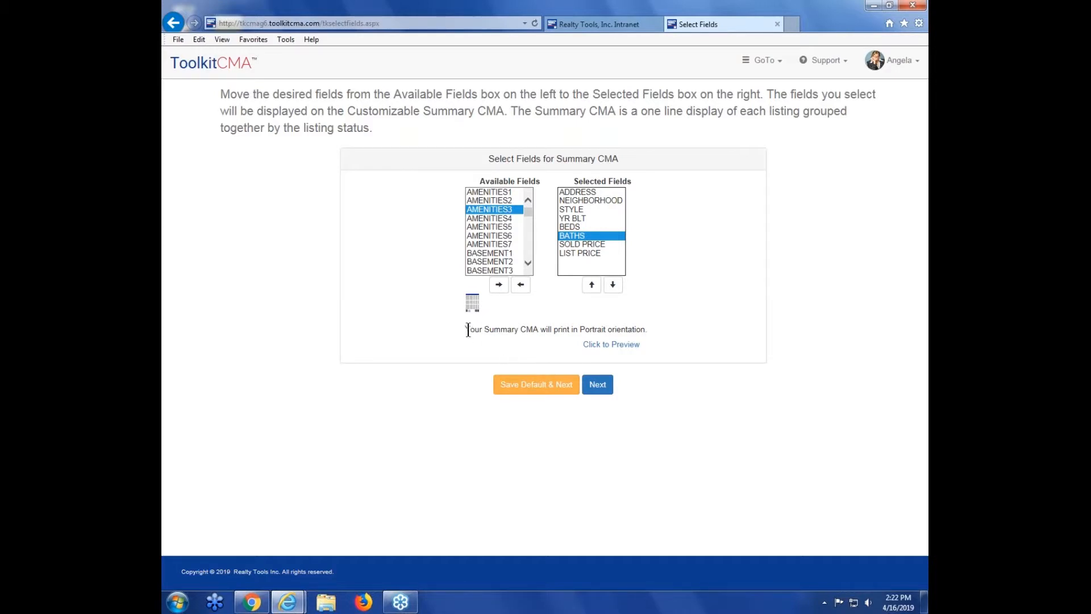
{"action": "left_click_drag", "start_coordinate": [466, 329], "coordinate": [642, 329]}
{"action": "left_click", "coordinate": [680, 327]}
{"action": "left_click", "coordinate": [500, 253]}
{"action": "left_click", "coordinate": [498, 284]}
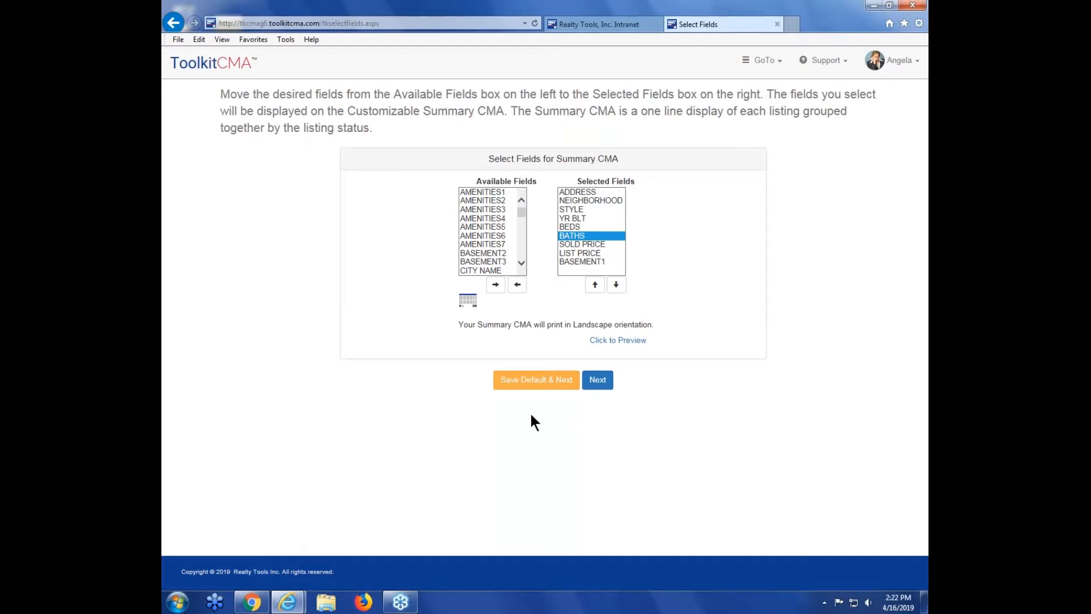
{"action": "left_click", "coordinate": [538, 385]}
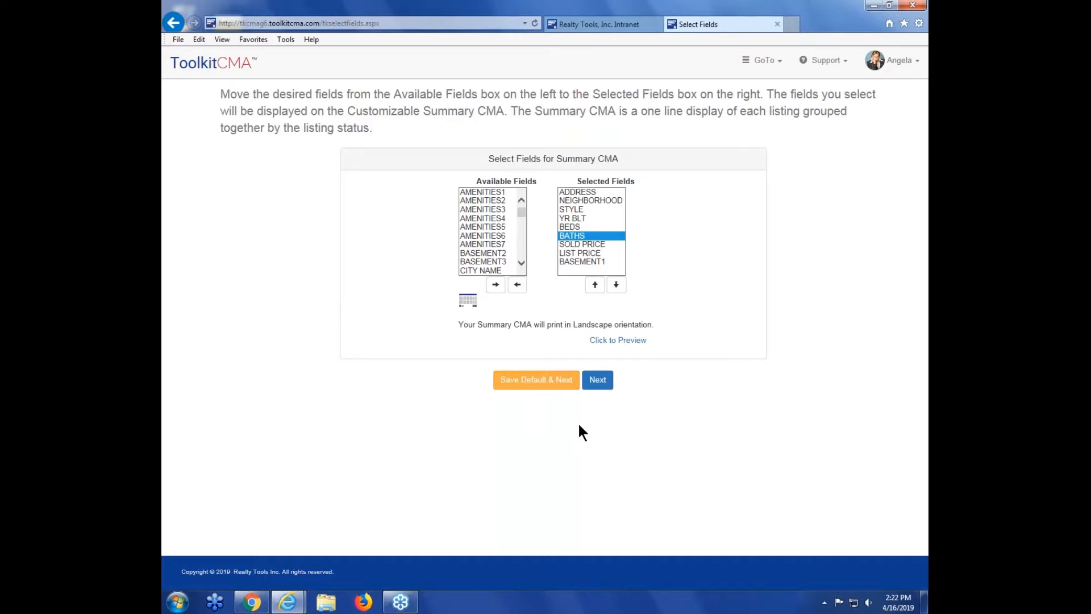
{"action": "left_click", "coordinate": [597, 380]}
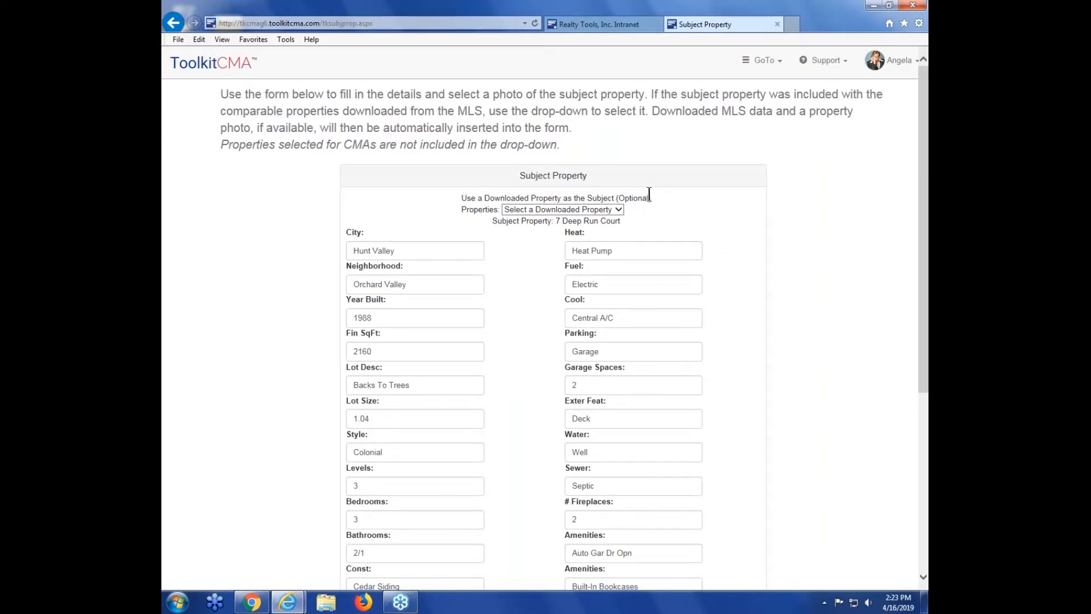
{"action": "left_click", "coordinate": [618, 210]}
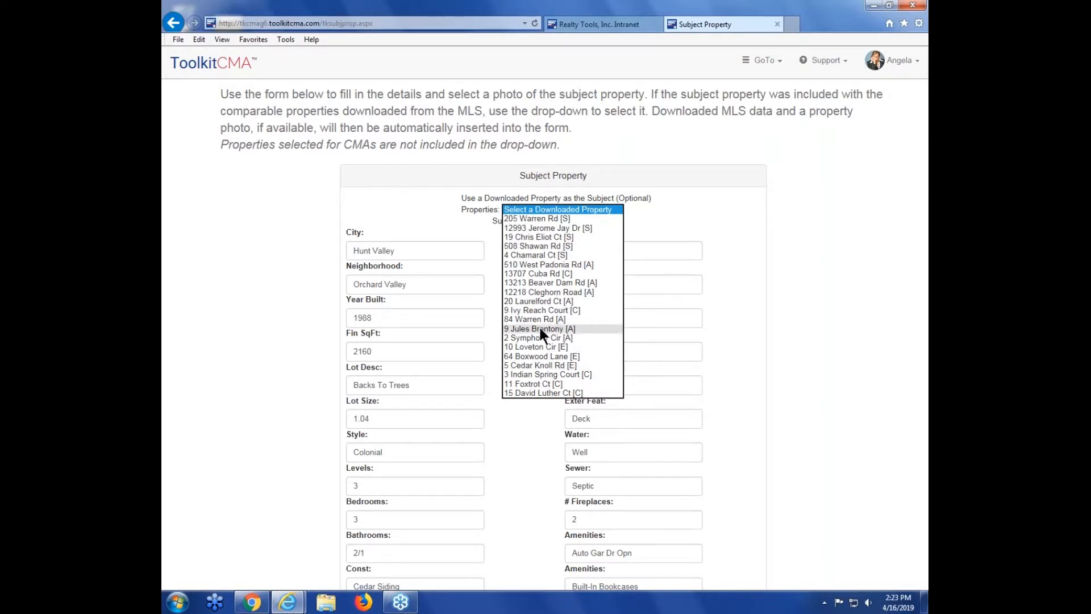
{"action": "left_click", "coordinate": [524, 255]}
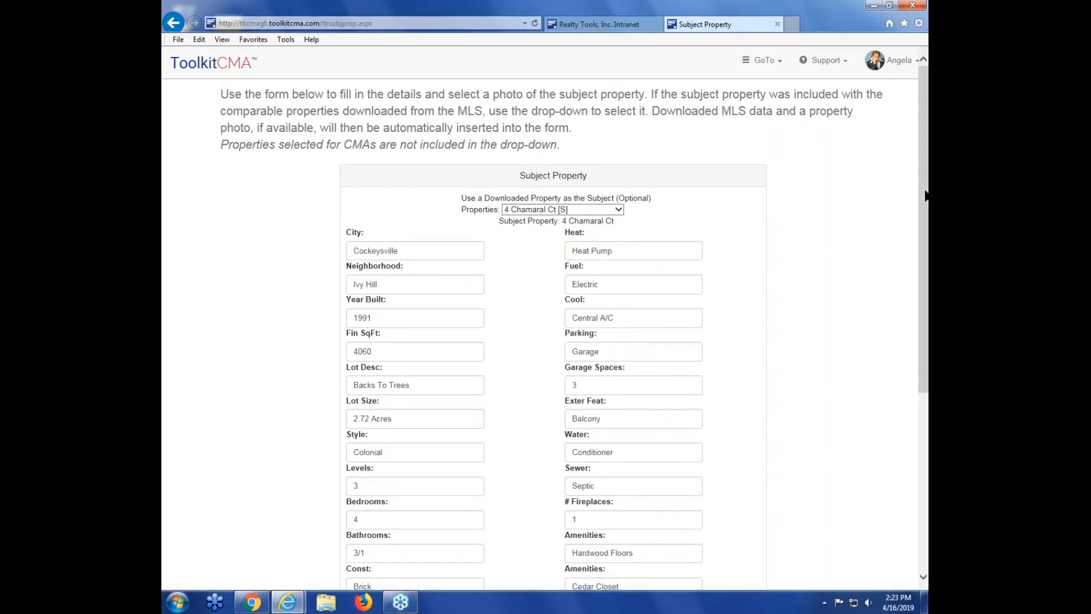
{"action": "left_click_drag", "start_coordinate": [925, 196], "coordinate": [928, 245]}
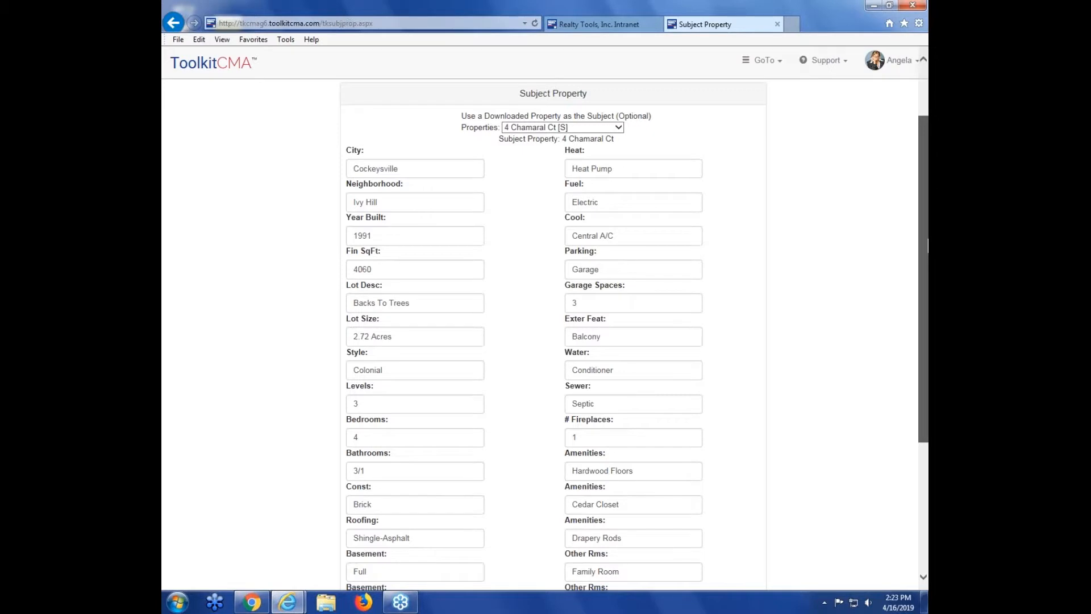
{"action": "left_click_drag", "start_coordinate": [928, 246], "coordinate": [927, 237]}
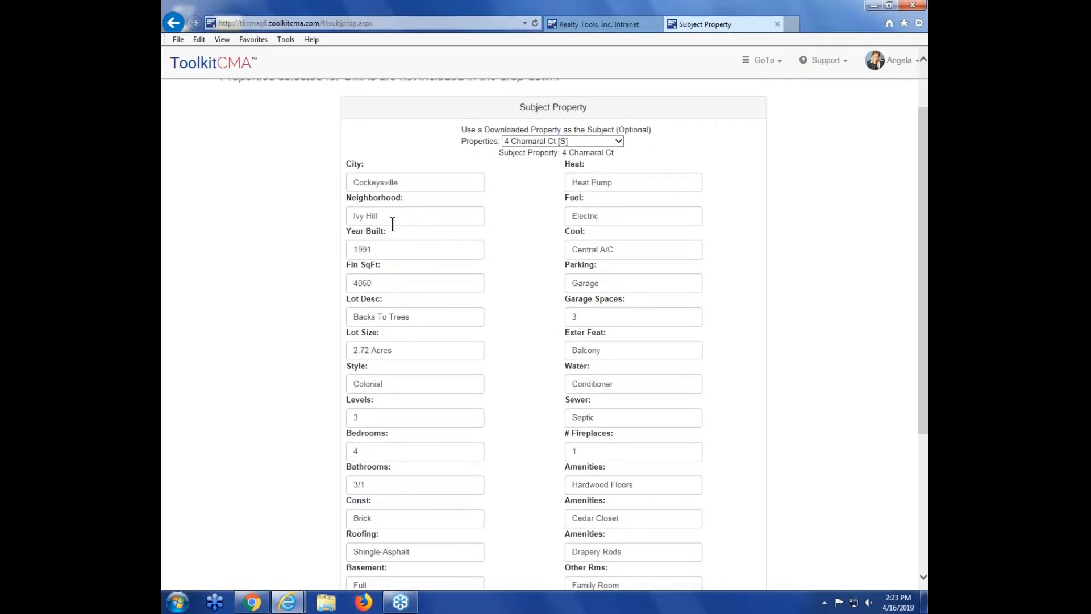
Step: Accept the subject property details and continue to the Price Adjusted CMA
{"action": "left_click_drag", "start_coordinate": [920, 225], "coordinate": [921, 337]}
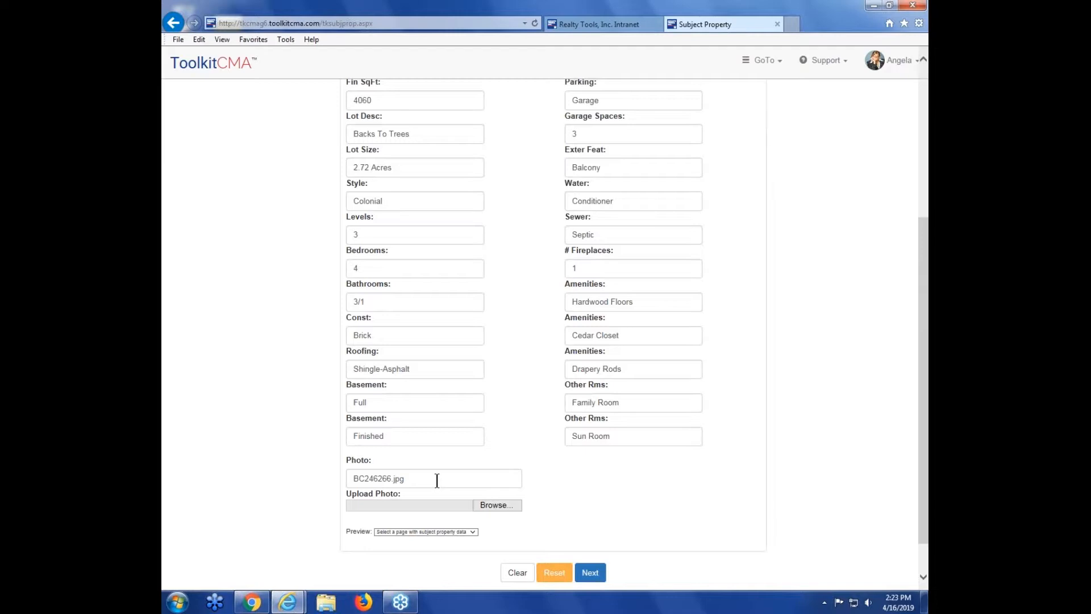
{"action": "left_click", "coordinate": [596, 578]}
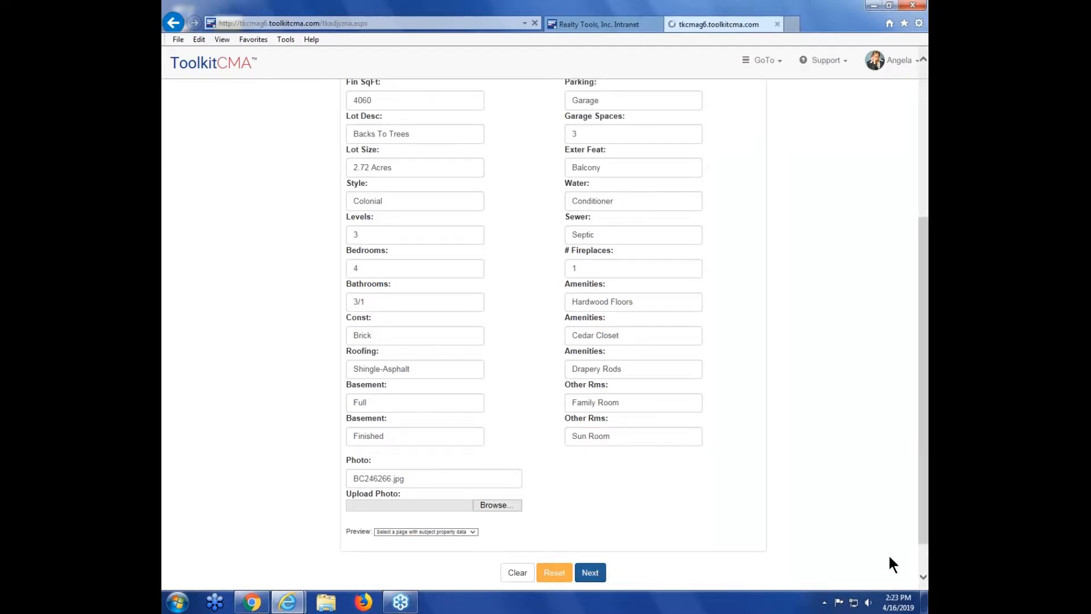
{"action": "left_click", "coordinate": [902, 320]}
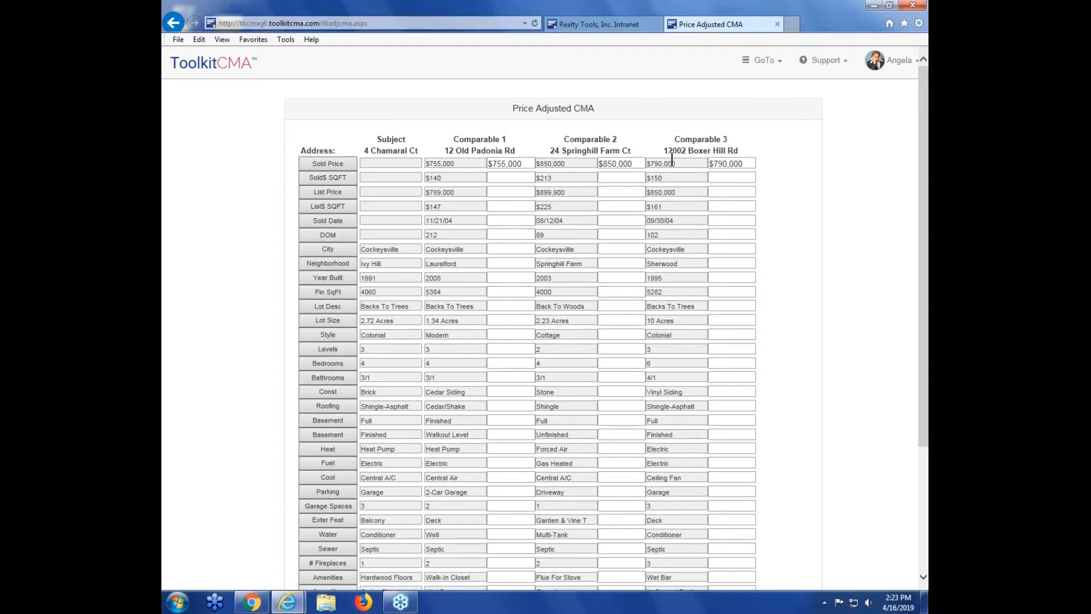
Step: Customize the empty row at the bottom of the adjusted CMA to use the custom field CONDITION
{"action": "left_click_drag", "start_coordinate": [926, 199], "coordinate": [928, 264]}
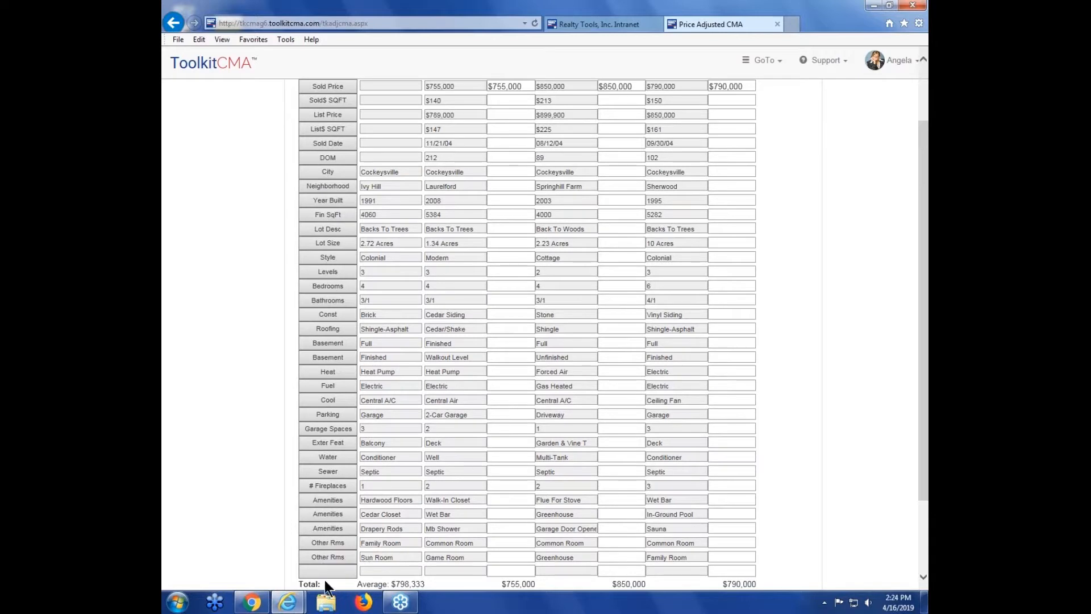
{"action": "left_click", "coordinate": [331, 560]}
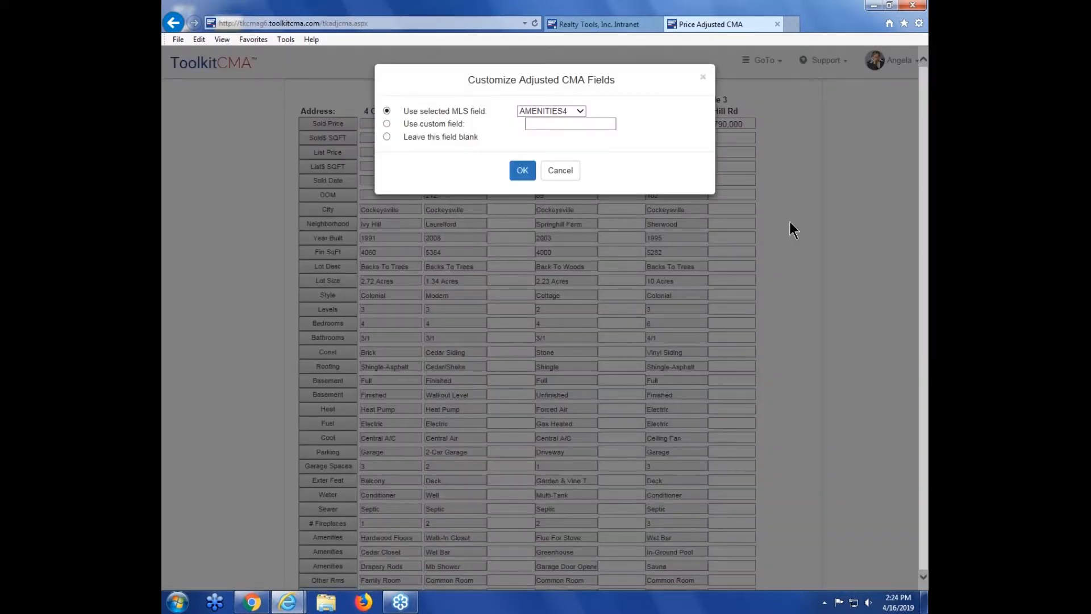
{"action": "left_click", "coordinate": [585, 110]}
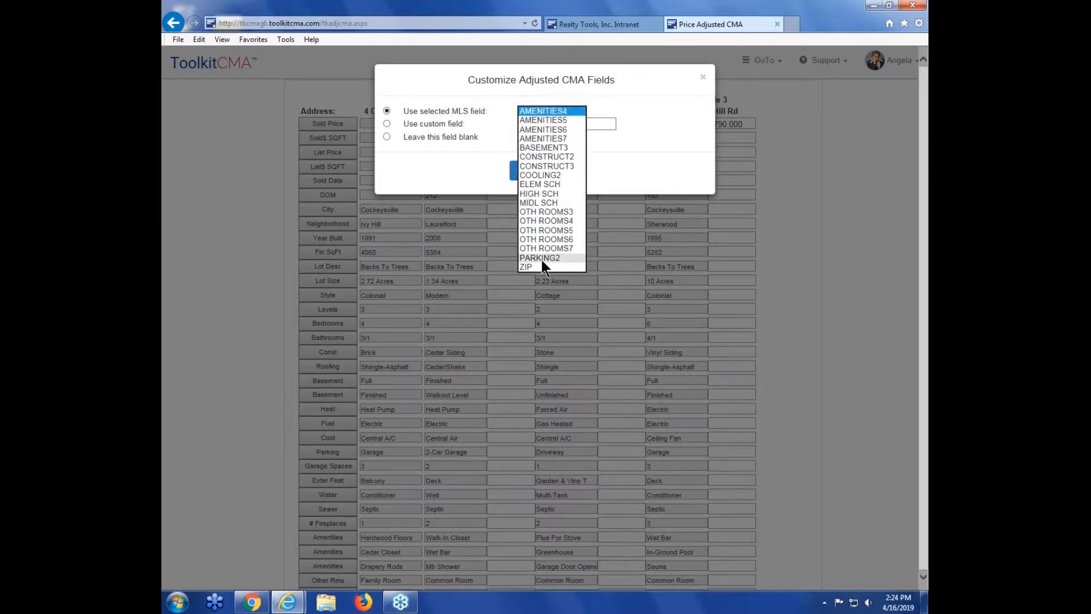
{"action": "left_click", "coordinate": [666, 140]}
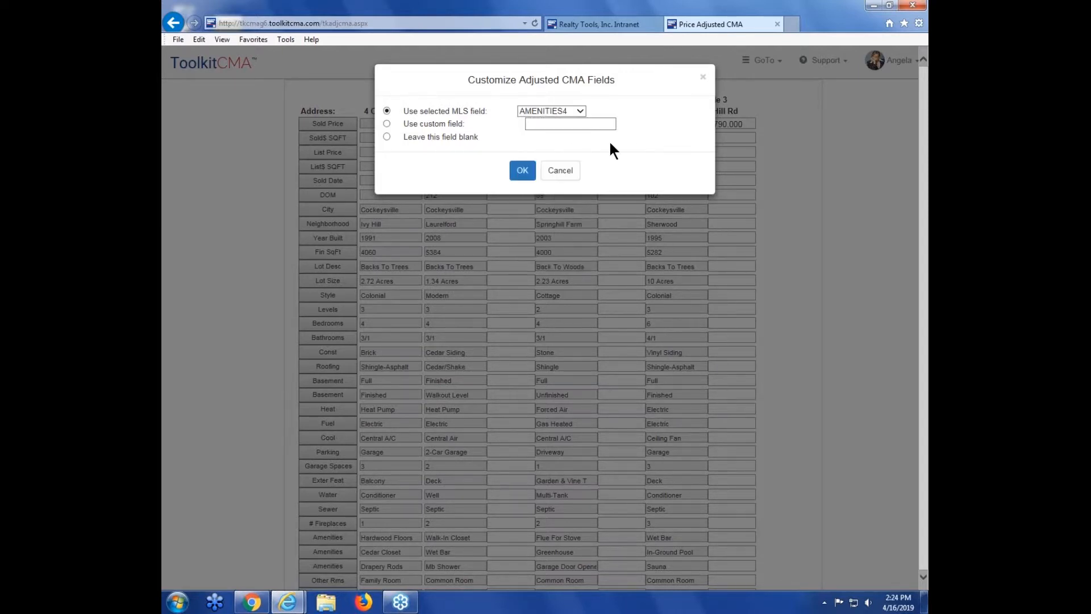
{"action": "left_click", "coordinate": [387, 124]}
{"action": "type", "text": "CONDITION"}
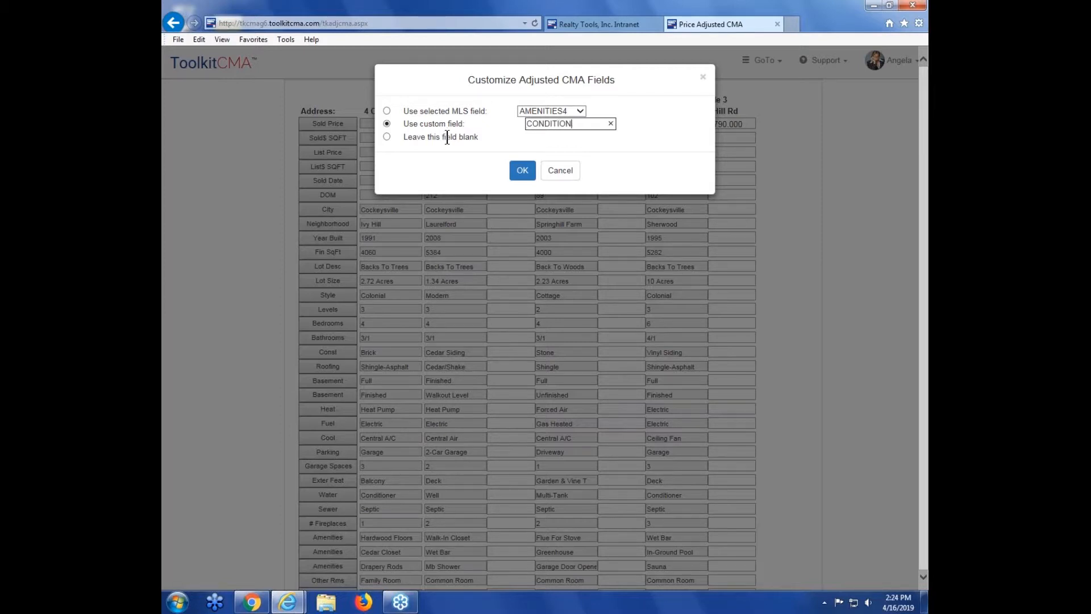
{"action": "left_click", "coordinate": [663, 142]}
{"action": "left_click", "coordinate": [529, 174]}
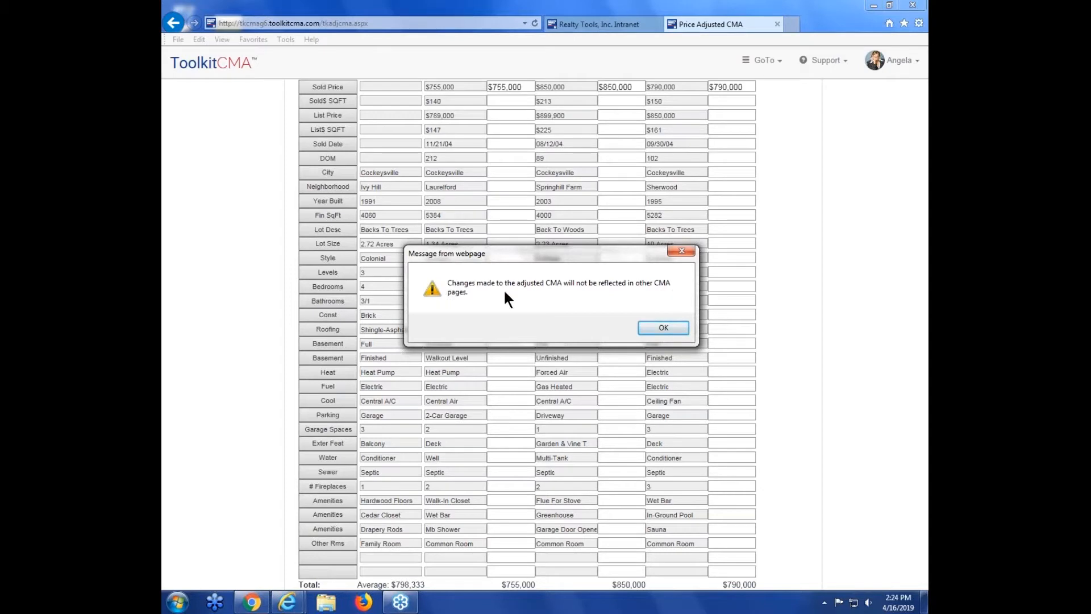
{"action": "left_click", "coordinate": [653, 328]}
{"action": "left_click_drag", "start_coordinate": [926, 278], "coordinate": [927, 368]}
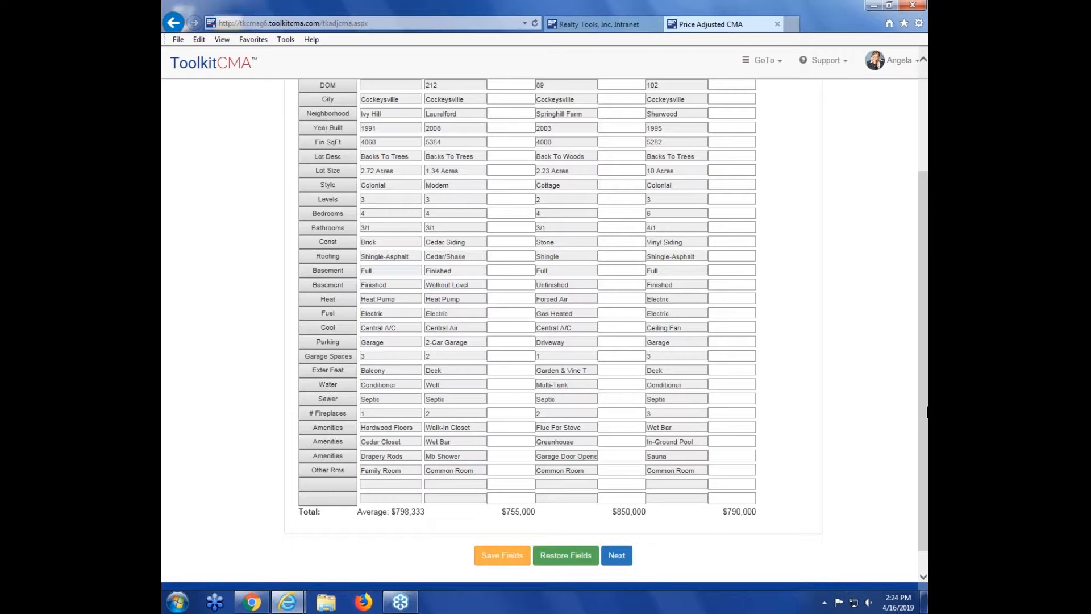
{"action": "left_click_drag", "start_coordinate": [925, 408], "coordinate": [913, 323]}
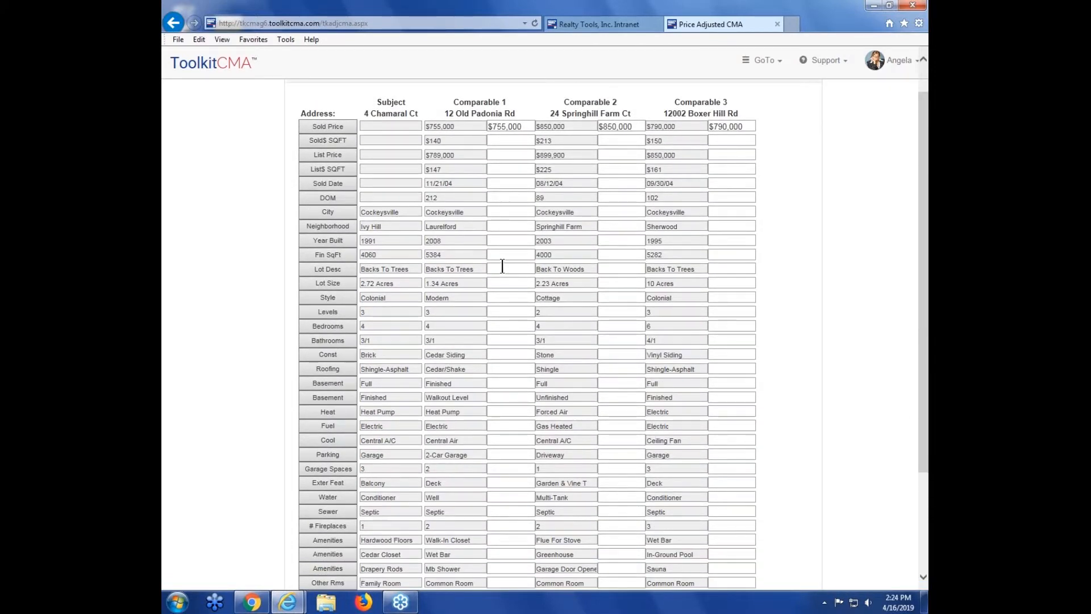
{"action": "left_click", "coordinate": [495, 326]}
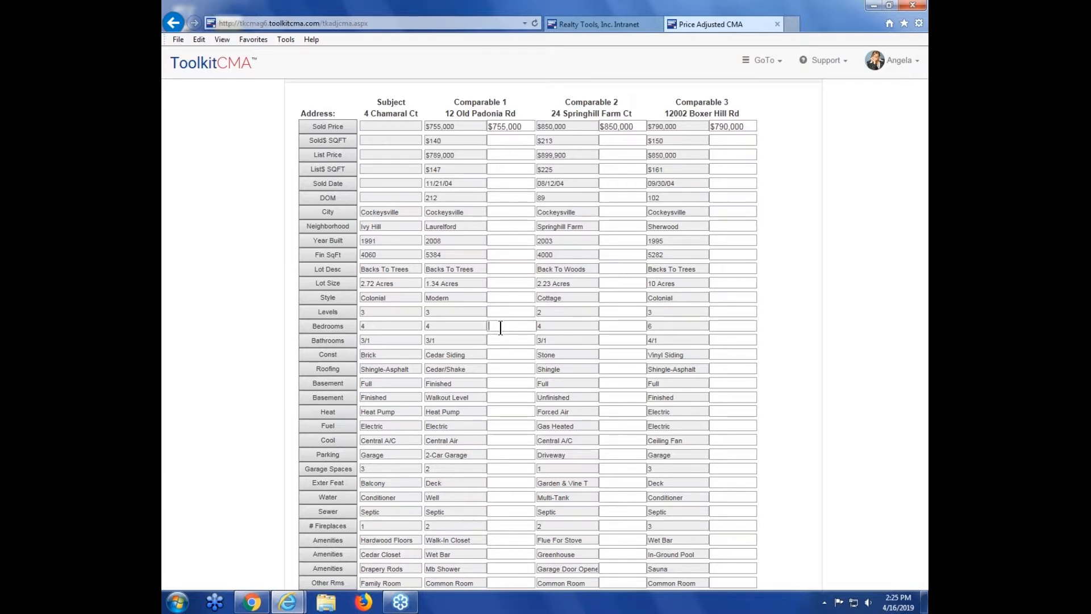
{"action": "type", "text": "10000"}
{"action": "key", "text": "Tab"}
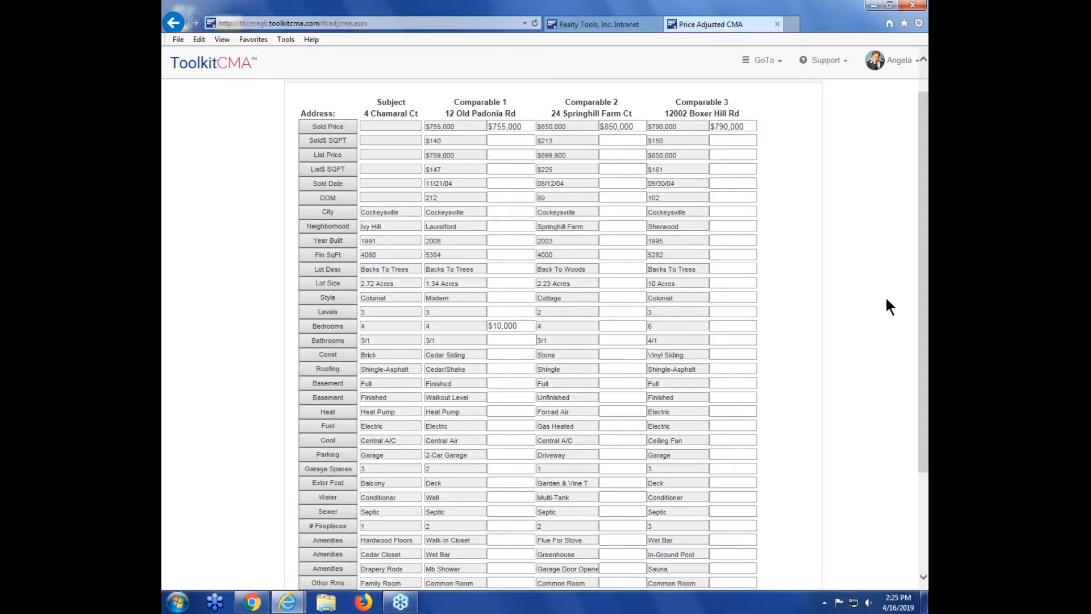
Step: Enter a -$5,000 Bathrooms adjustment for Comparable 1
{"action": "scroll", "coordinate": [898, 313], "scroll_direction": "down", "scroll_amount": 1}
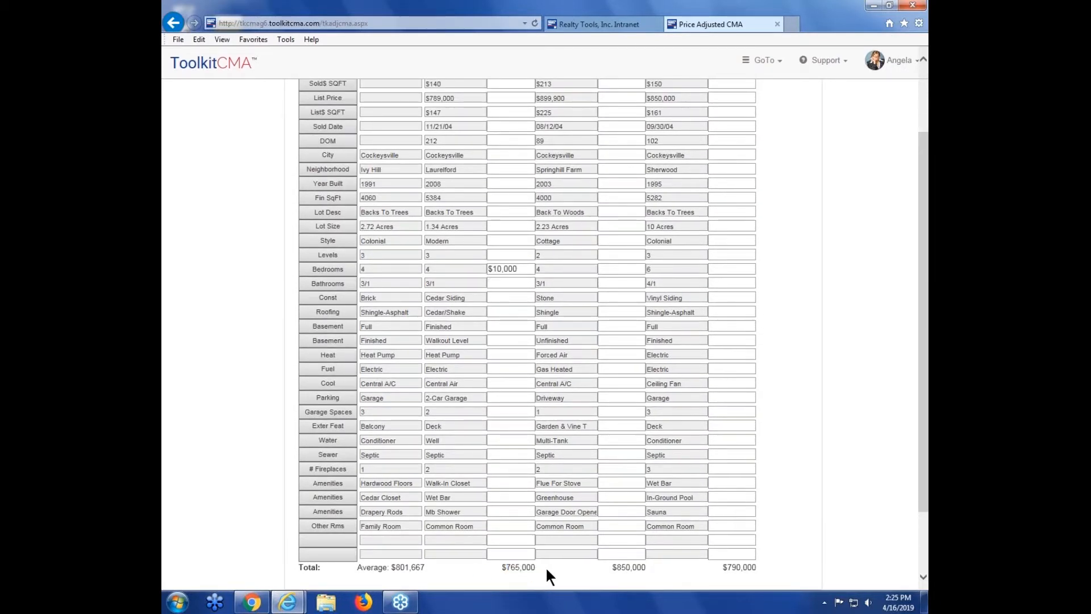
{"action": "left_click_drag", "start_coordinate": [927, 466], "coordinate": [927, 459]}
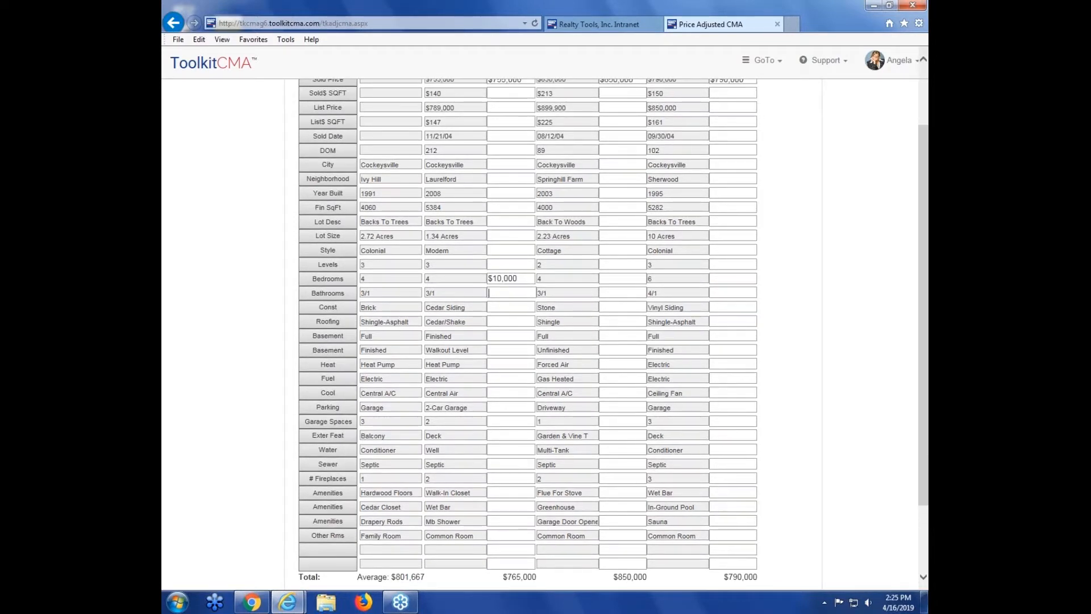
{"action": "type", "text": "-5000"}
{"action": "key", "text": "Tab"}
Step: Continue from the adjusted CMA to the recommended list price range
{"action": "scroll", "coordinate": [502, 556], "scroll_direction": "down", "scroll_amount": 1}
{"action": "double_click", "coordinate": [502, 556]}
{"action": "left_click", "coordinate": [563, 555]}
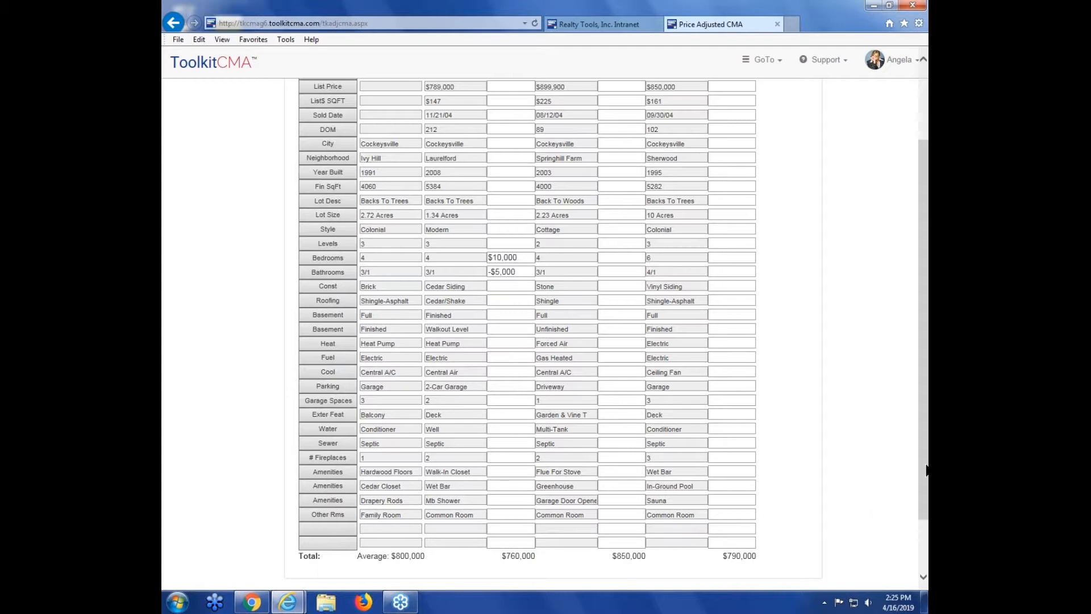
{"action": "left_click_drag", "start_coordinate": [925, 471], "coordinate": [928, 421]}
{"action": "scroll", "coordinate": [928, 420], "scroll_direction": "down", "scroll_amount": 3}
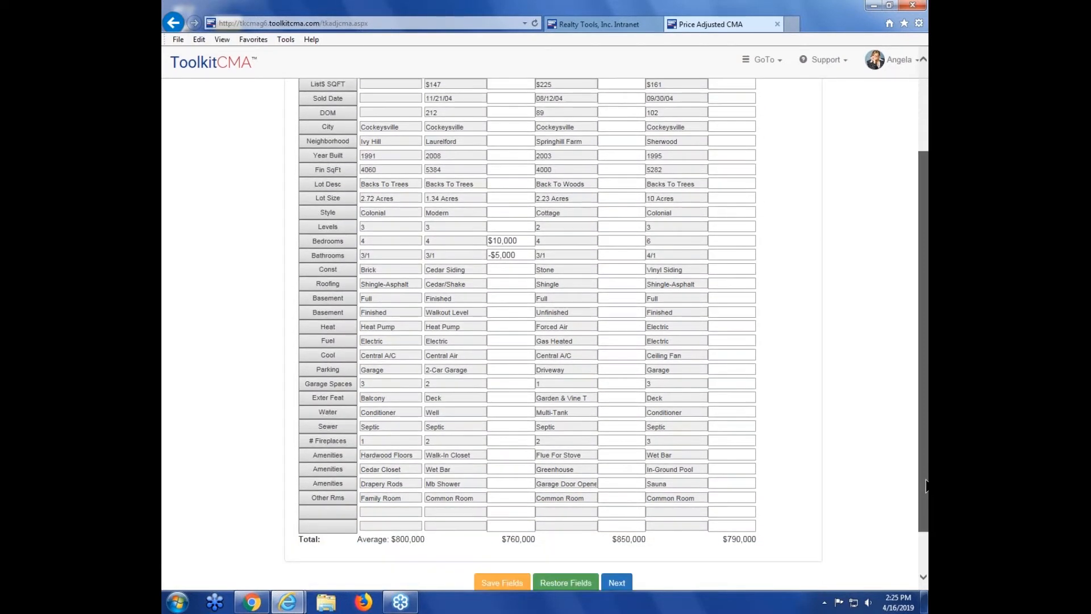
{"action": "left_click", "coordinate": [617, 569]}
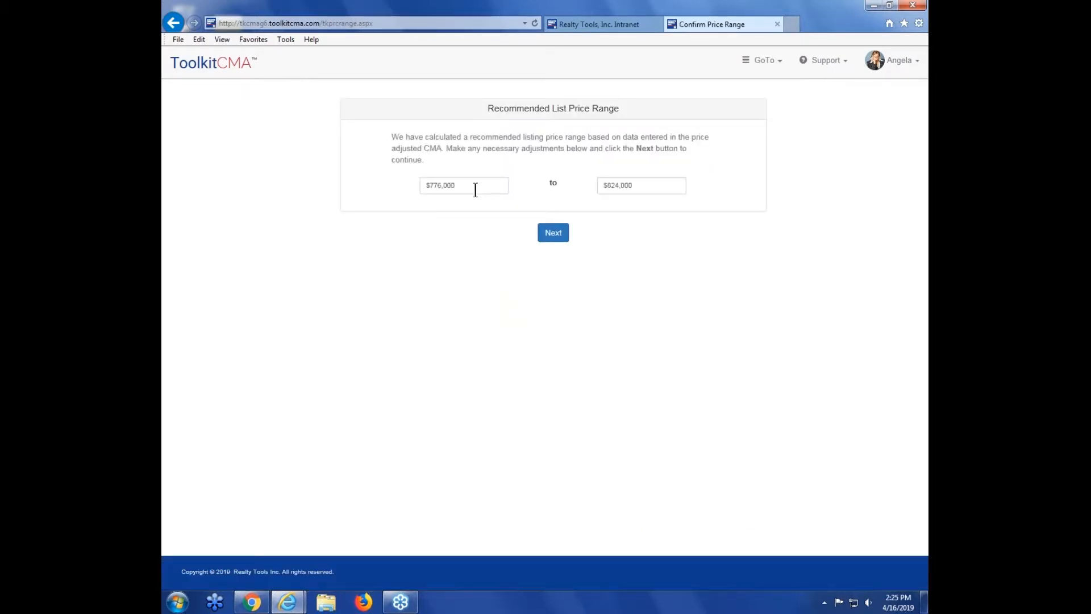
Step: Set the recommended list price range to $780,000 to $830,000 and continue
{"action": "left_click", "coordinate": [444, 184]}
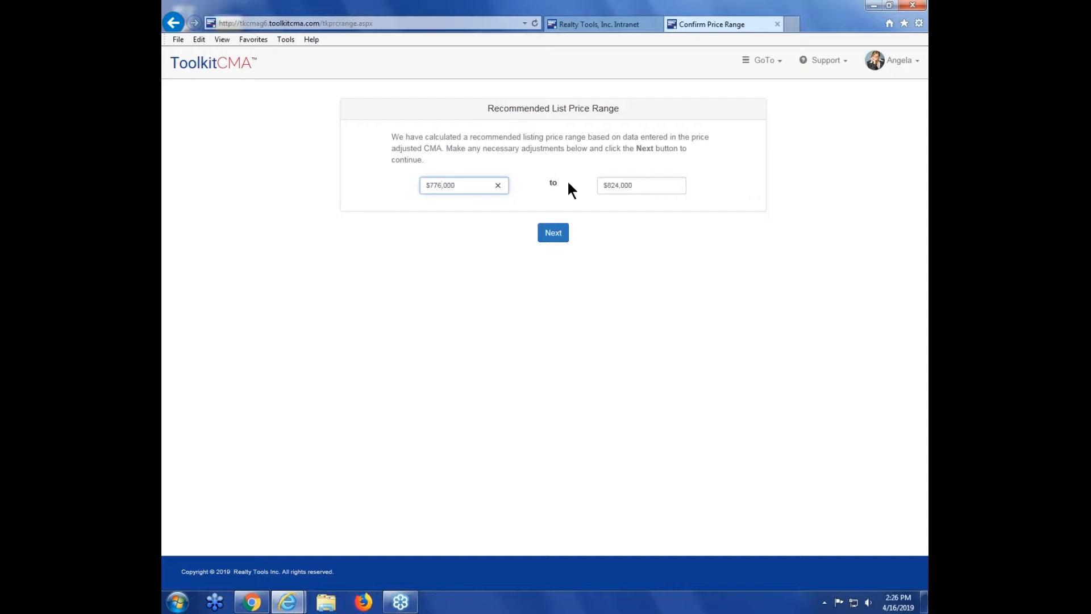
{"action": "key", "text": "BackSpace"}
{"action": "key", "text": "BackSpace"}
{"action": "type", "text": "80"}
{"action": "left_click", "coordinate": [618, 185]}
{"action": "key", "text": "BackSpace"}
{"action": "key", "text": "BackSpace"}
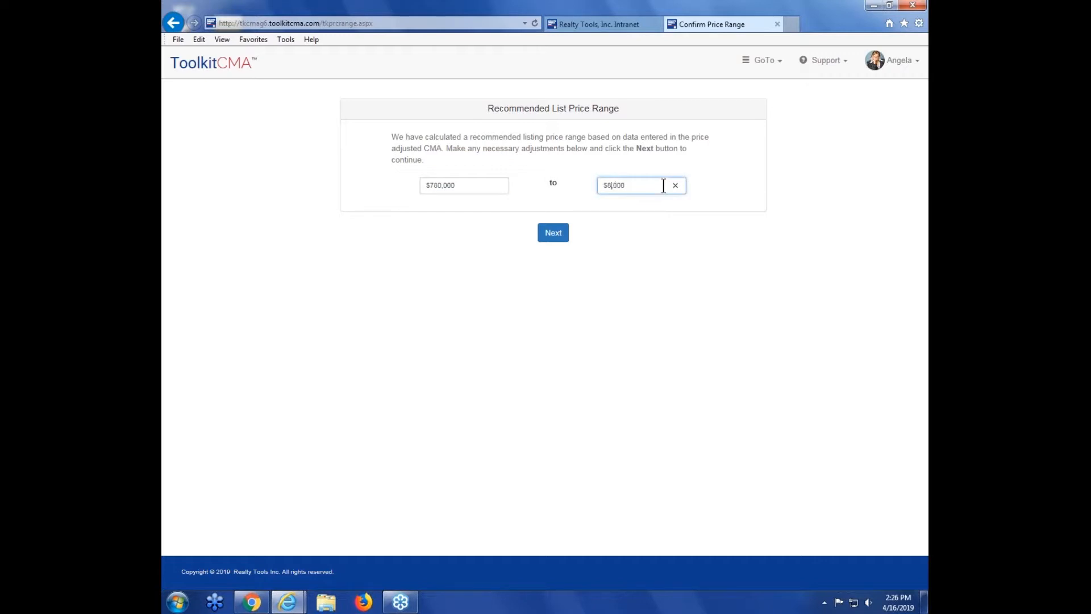
{"action": "type", "text": "30"}
{"action": "left_click", "coordinate": [662, 225]}
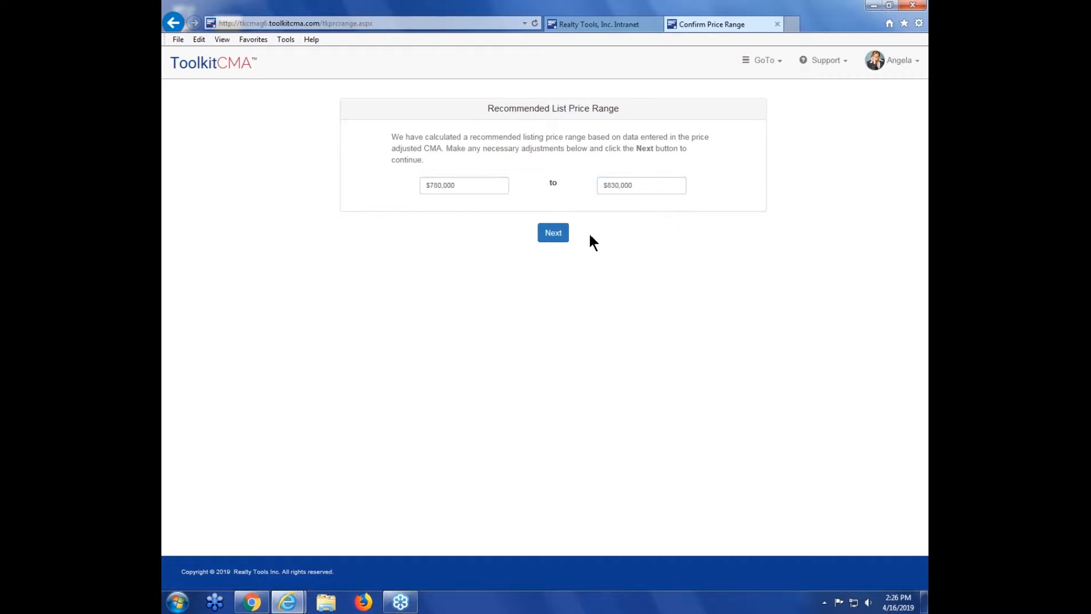
{"action": "left_click", "coordinate": [555, 237]}
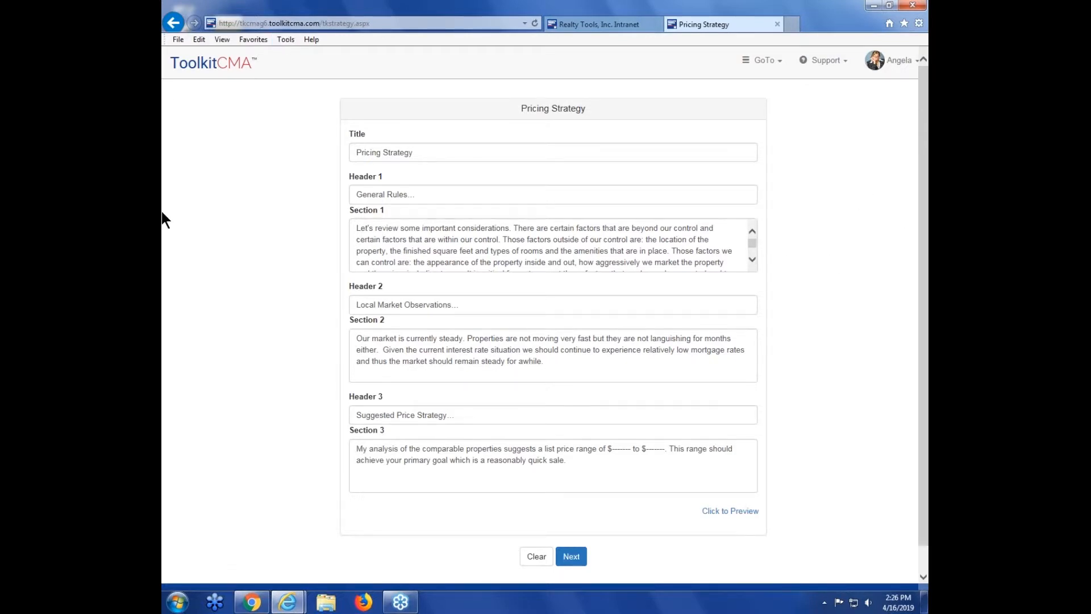
Step: Read through the default Pricing Strategy section texts
{"action": "left_click", "coordinate": [753, 254]}
{"action": "left_click", "coordinate": [800, 253]}
{"action": "left_click", "coordinate": [751, 260]}
{"action": "left_click", "coordinate": [586, 261]}
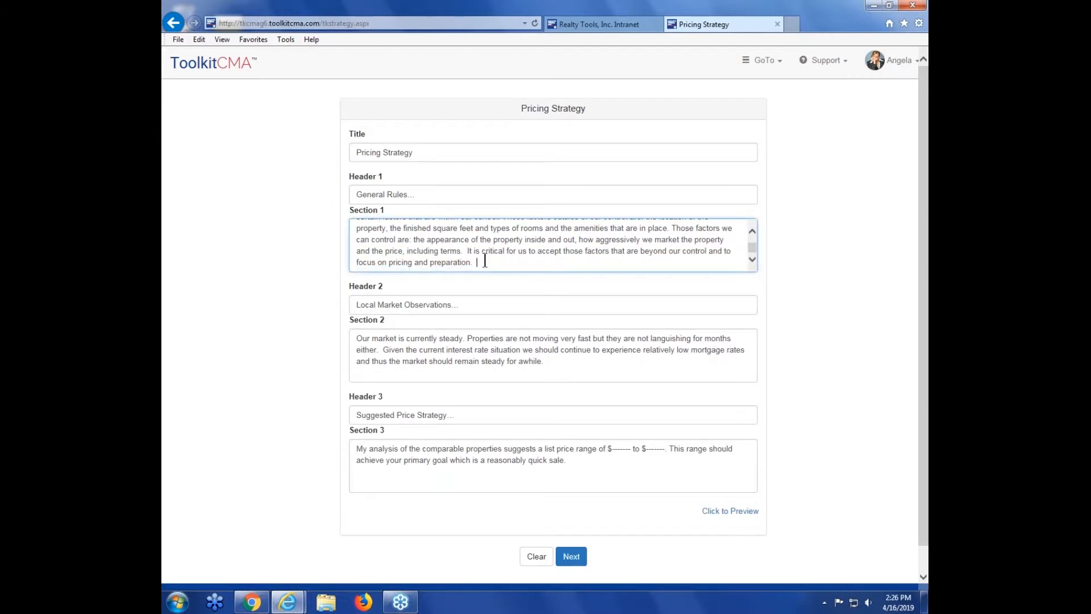
{"action": "scroll", "coordinate": [484, 250], "scroll_direction": "up", "scroll_amount": 2}
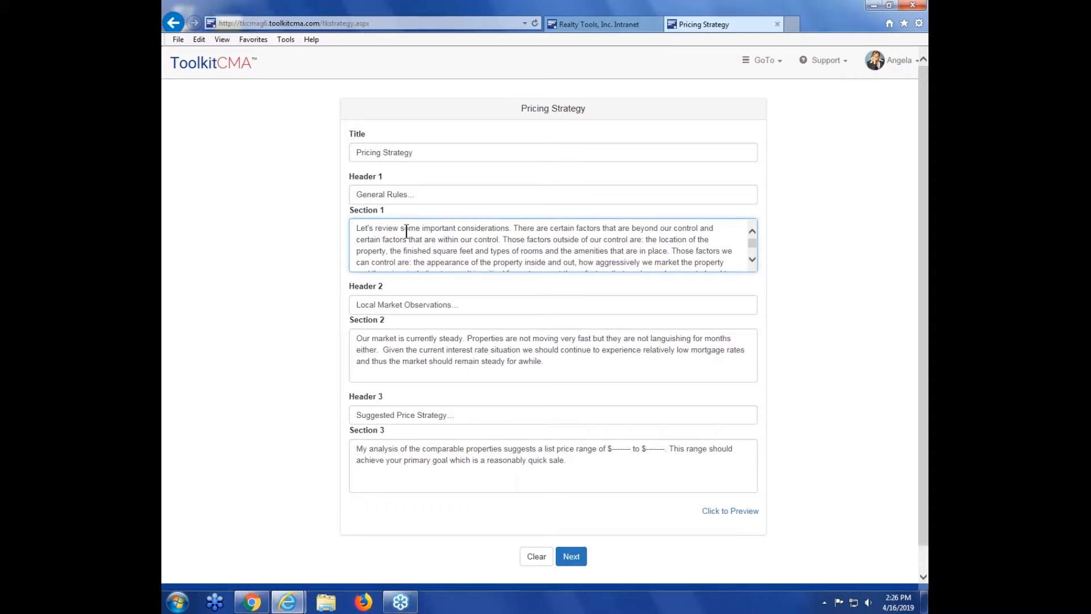
{"action": "scroll", "coordinate": [407, 231], "scroll_direction": "down", "scroll_amount": 1}
{"action": "left_click", "coordinate": [574, 361]}
{"action": "left_click", "coordinate": [833, 333]}
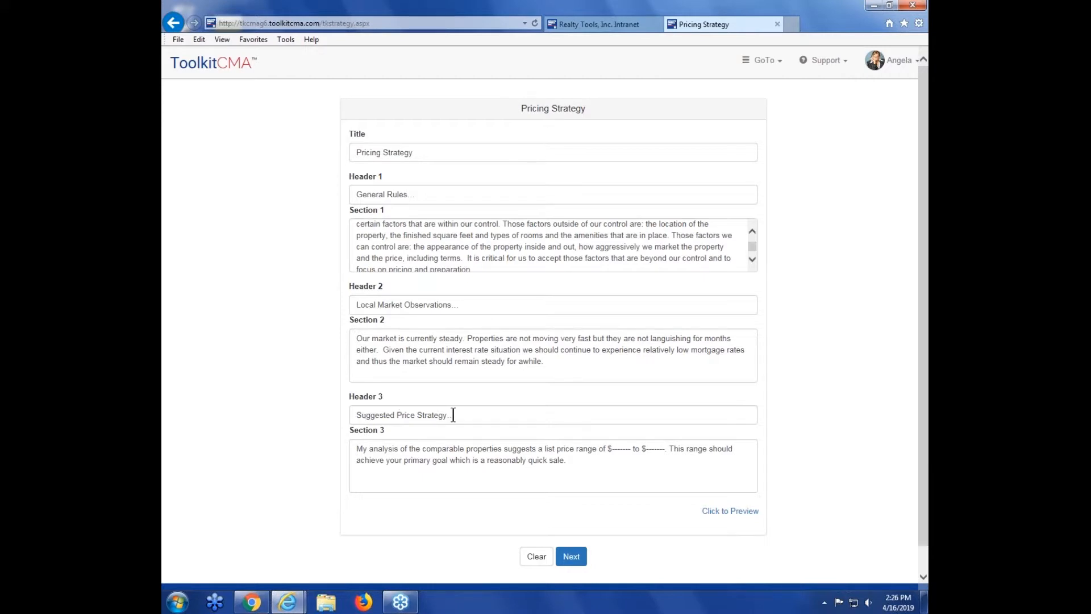
Step: Fill Section 3's suggested price range with $780,000 to $830,000 and continue
{"action": "left_click", "coordinate": [632, 451]}
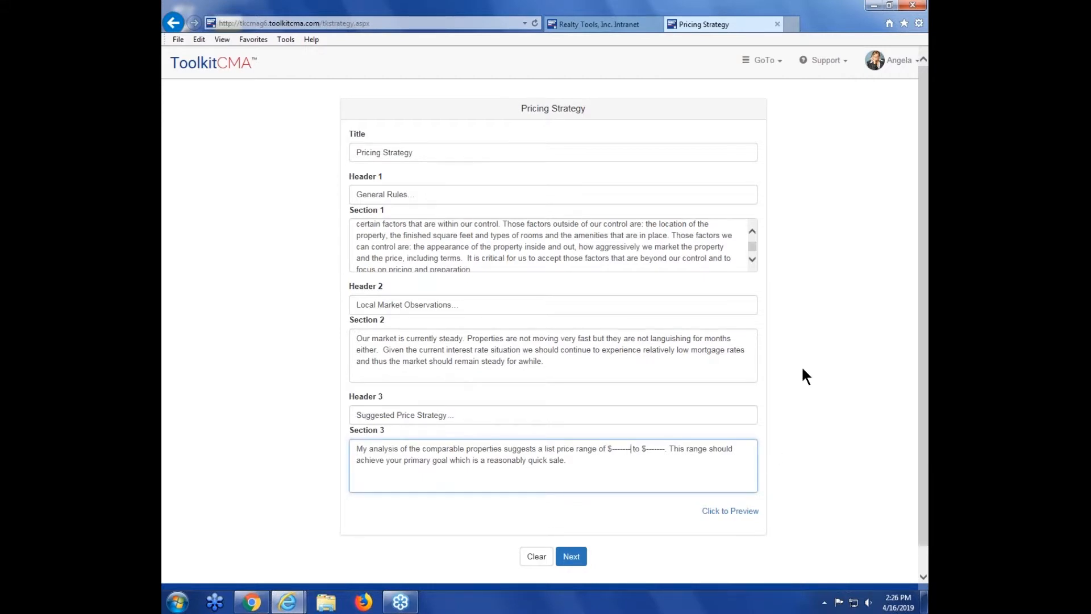
{"action": "key", "text": "BackSpace"}
{"action": "key", "text": "BackSpace"}
{"action": "key", "text": "BackSpace"}
{"action": "key", "text": "BackSpace"}
{"action": "key", "text": "BackSpace"}
{"action": "key", "text": "BackSpace"}
{"action": "key", "text": "BackSpace"}
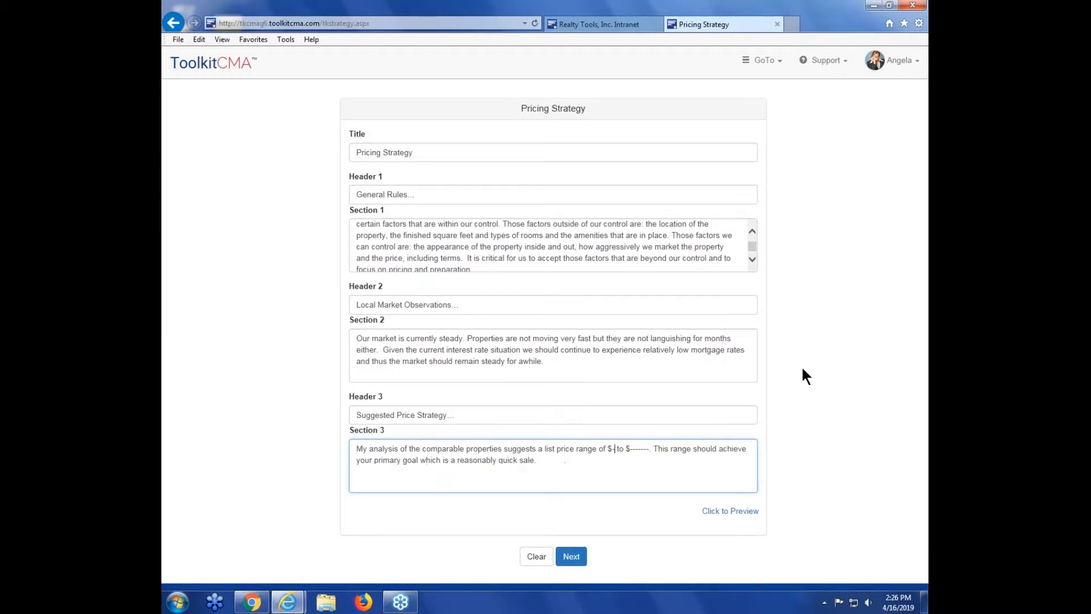
{"action": "type", "text": "780,000"}
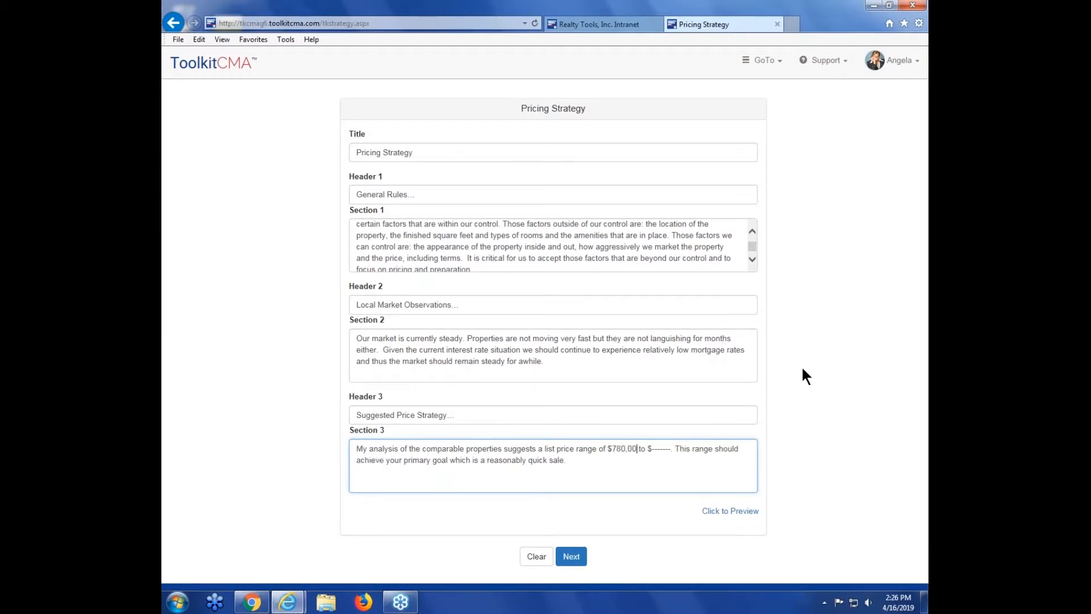
{"action": "key", "text": "Right"}
{"action": "key", "text": "Right"}
{"action": "key", "text": "Right"}
{"action": "key", "text": "Right"}
{"action": "key", "text": "Right"}
{"action": "key", "text": "Delete"}
{"action": "key", "text": "Delete"}
{"action": "key", "text": "Delete"}
{"action": "key", "text": "Delete"}
{"action": "key", "text": "Delete"}
{"action": "key", "text": "Delete"}
{"action": "key", "text": "Delete"}
{"action": "key", "text": "Delete"}
{"action": "type", "text": "830,000"}
{"action": "left_click", "coordinate": [790, 380]}
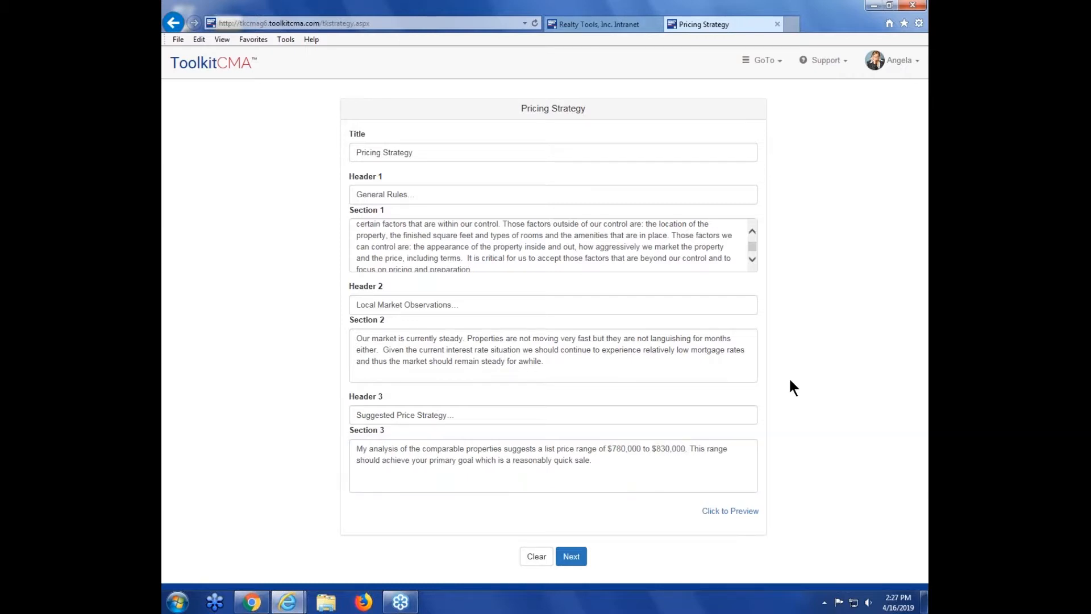
{"action": "left_click", "coordinate": [573, 557]}
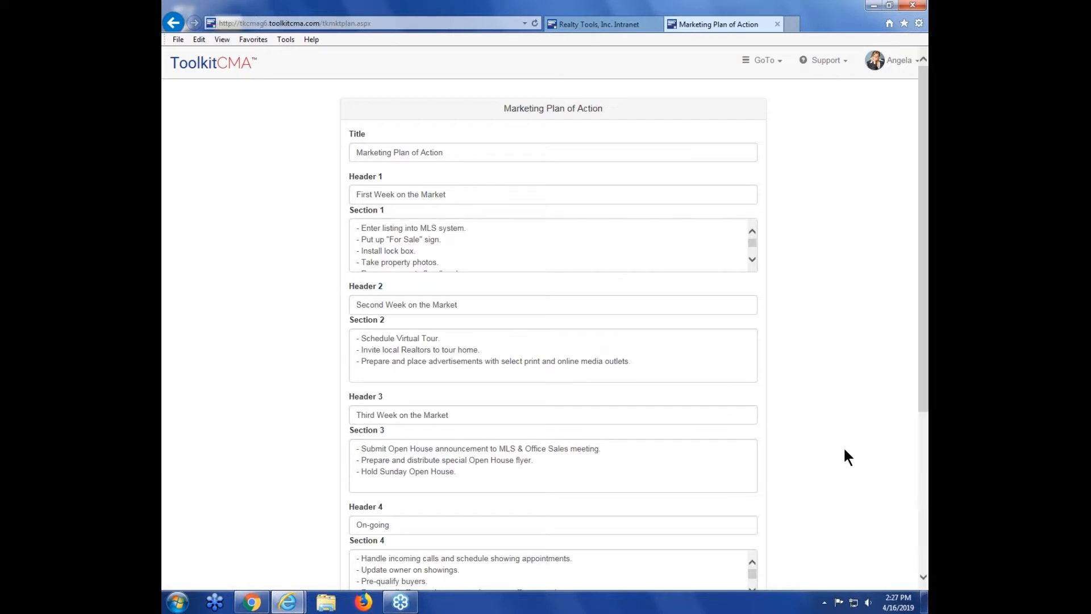
Step: Review the Marketing Plan of Action and continue with its default text
{"action": "left_click_drag", "start_coordinate": [927, 331], "coordinate": [928, 347]}
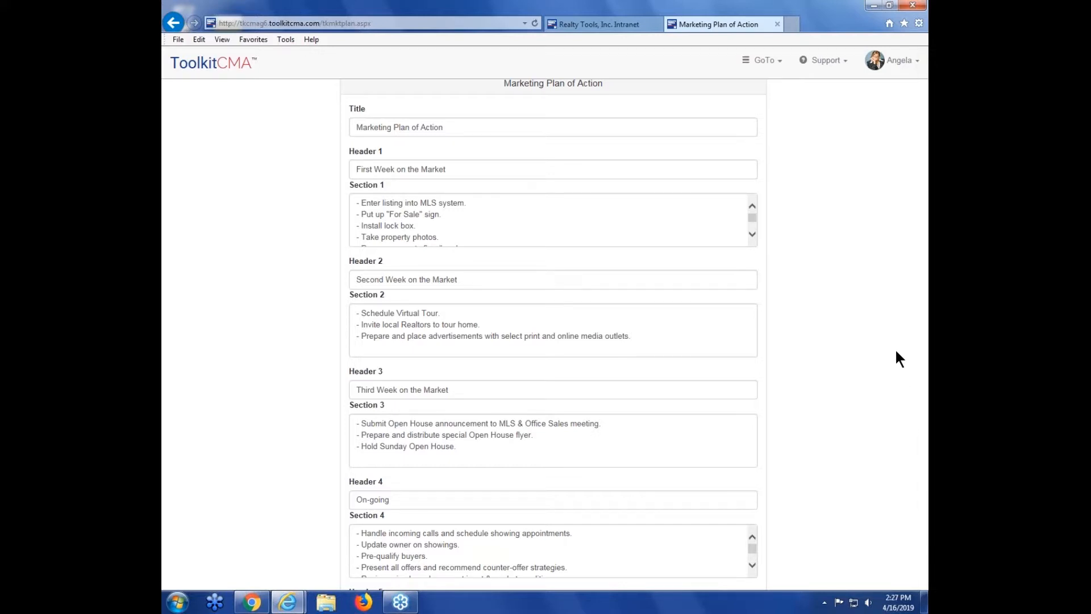
{"action": "left_click_drag", "start_coordinate": [924, 374], "coordinate": [925, 488]}
{"action": "left_click", "coordinate": [555, 575]}
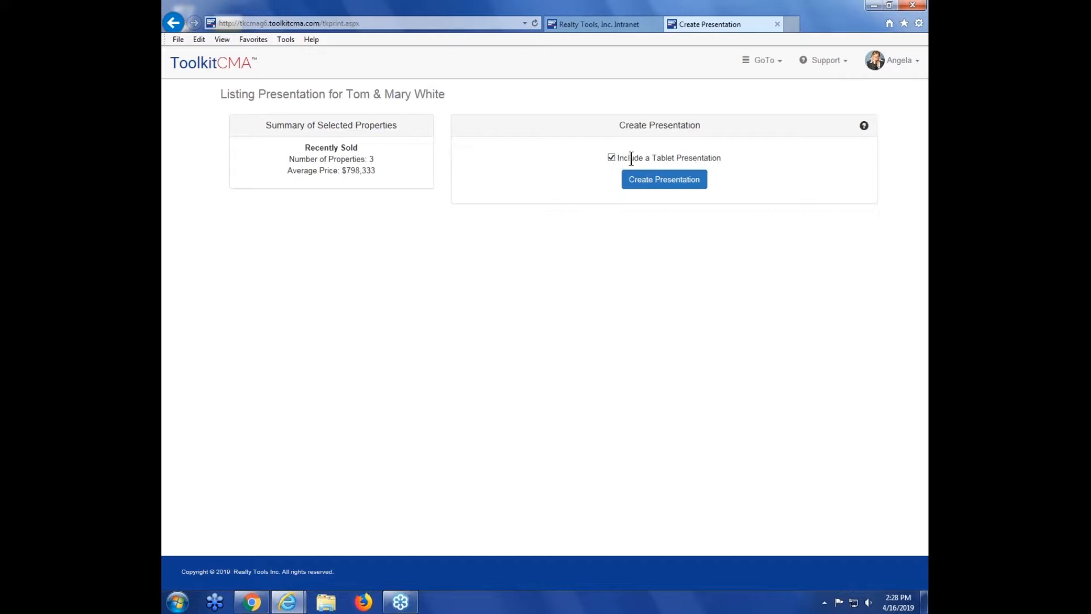
Step: Create the presentation including a tablet presentation and view the generated proposal
{"action": "left_click", "coordinate": [661, 186]}
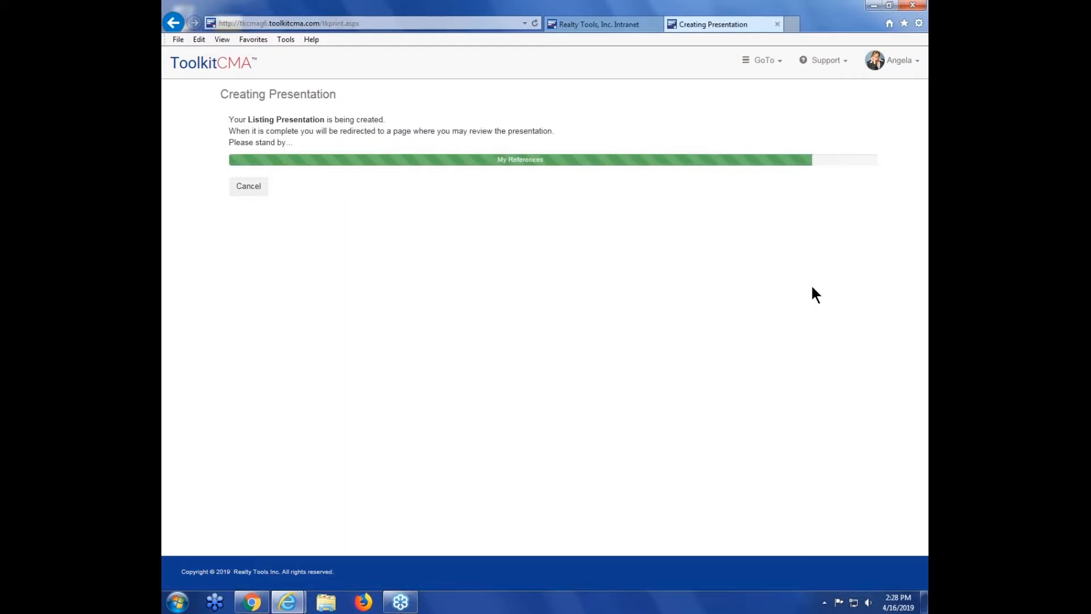
{"action": "left_click", "coordinate": [919, 38]}
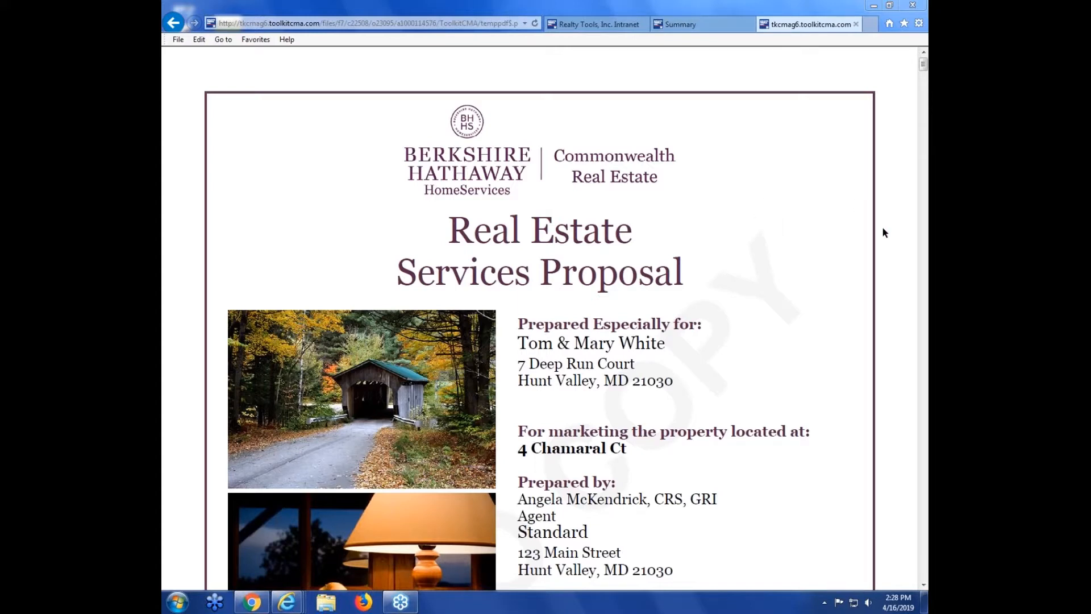
{"action": "key", "text": "ctrl+minus"}
{"action": "key", "text": "ctrl+minus"}
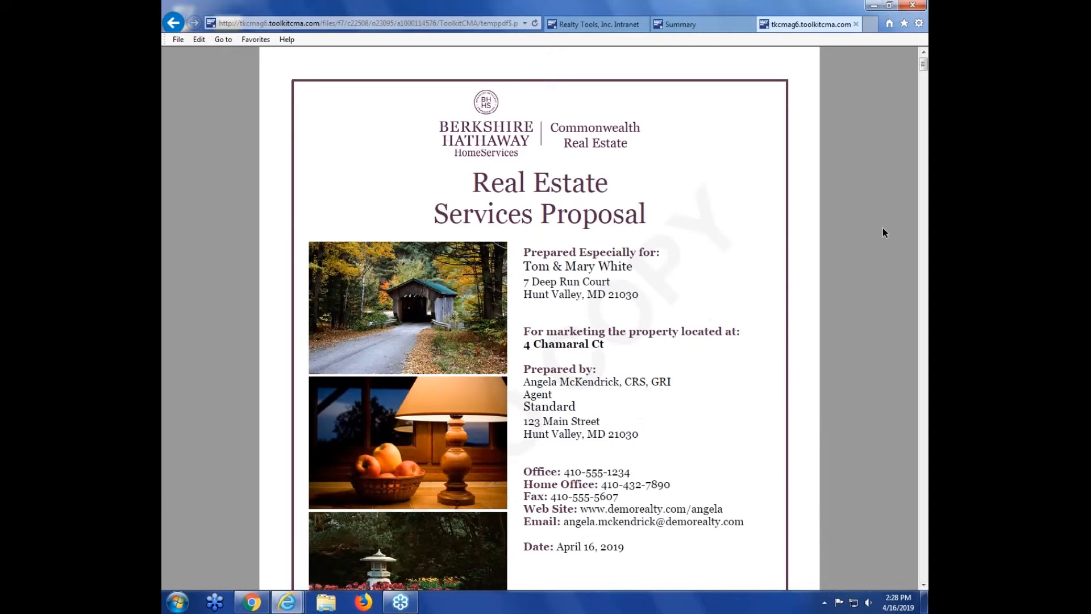
Step: Close the generated proposal and save the presentation under the prospect's name
{"action": "key", "text": "ctrl+minus"}
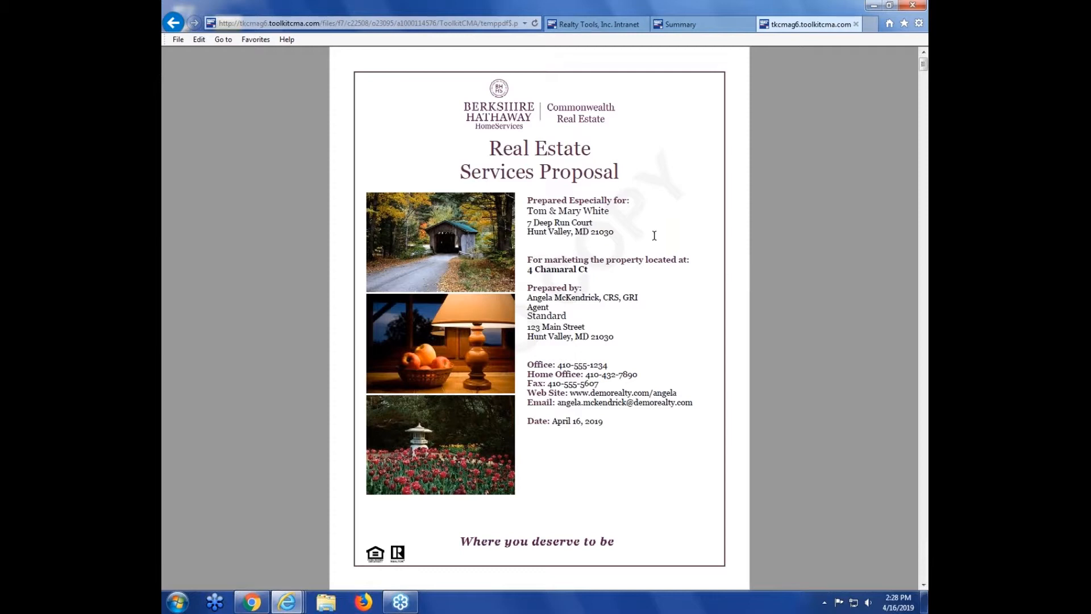
{"action": "mouse_move", "coordinate": [473, 567]}
{"action": "left_click", "coordinate": [854, 23]}
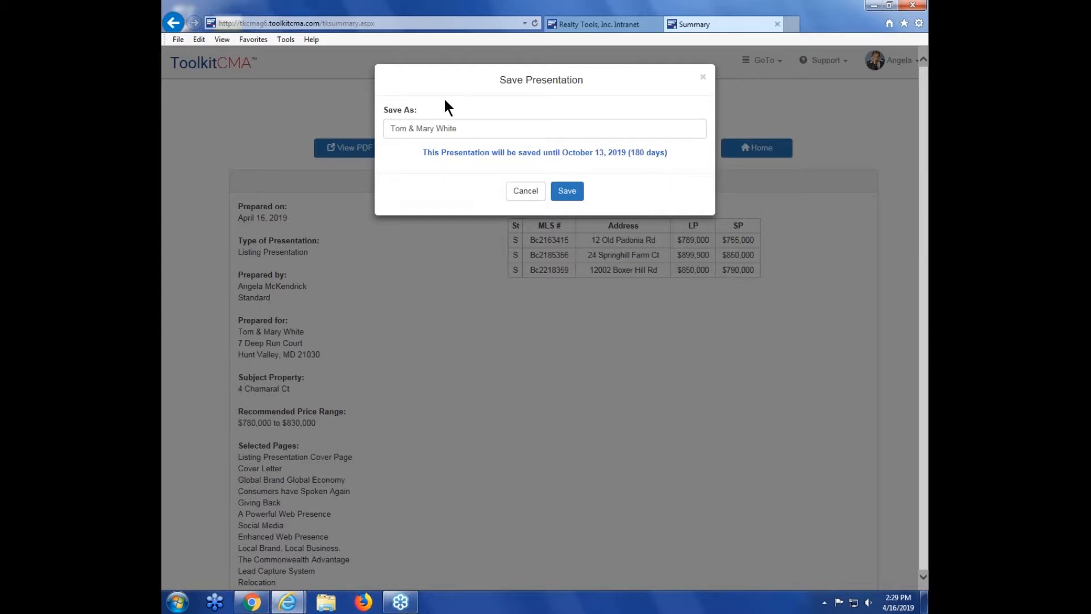
{"action": "left_click", "coordinate": [568, 193]}
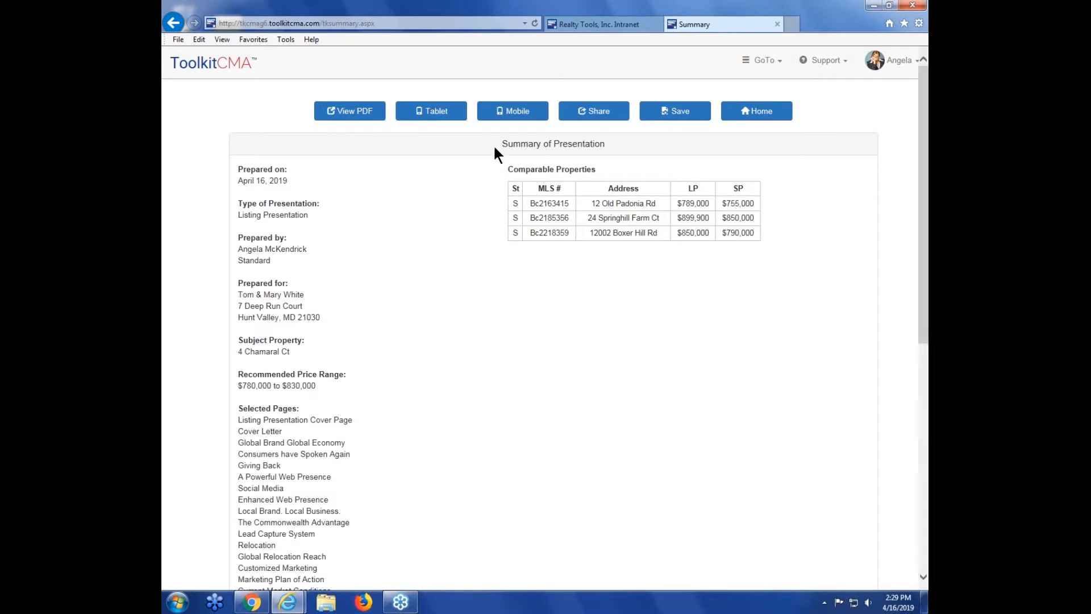
Step: Open the share e-mail composer for the presentation, review its recipient, subject, body and closing fields, and cancel it
{"action": "left_click_drag", "start_coordinate": [500, 143], "coordinate": [606, 143]}
{"action": "left_click", "coordinate": [609, 145]}
{"action": "left_click", "coordinate": [595, 115]}
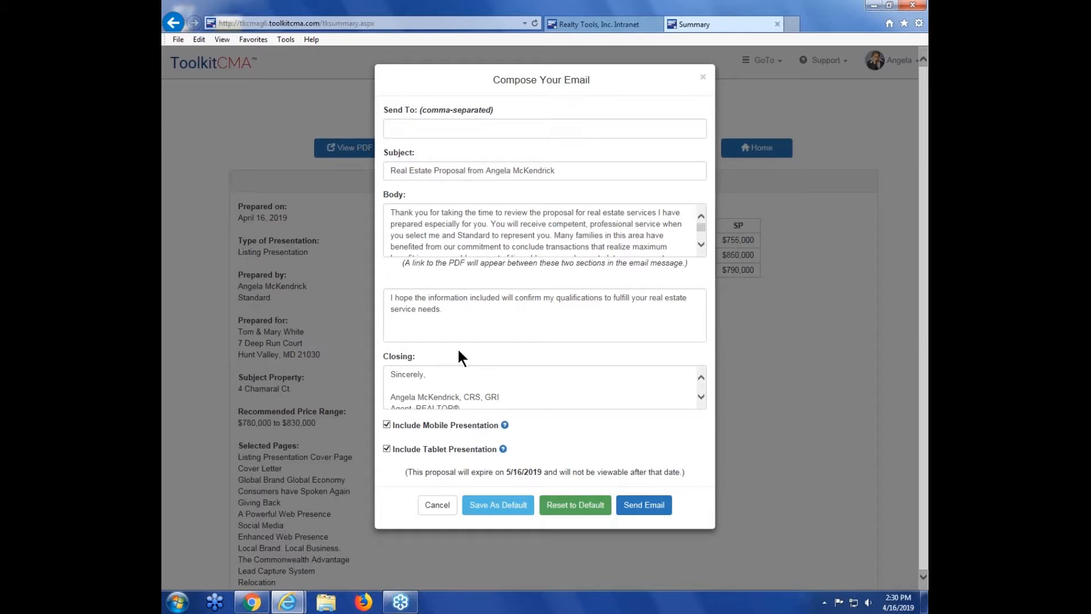
{"action": "left_click", "coordinate": [434, 129]}
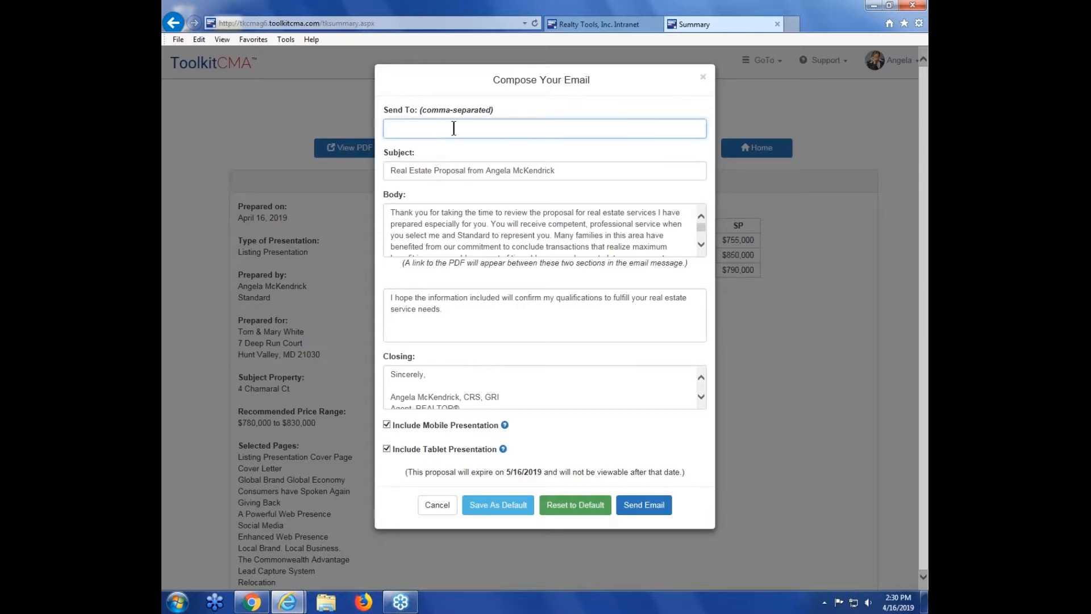
{"action": "left_click", "coordinate": [531, 109]}
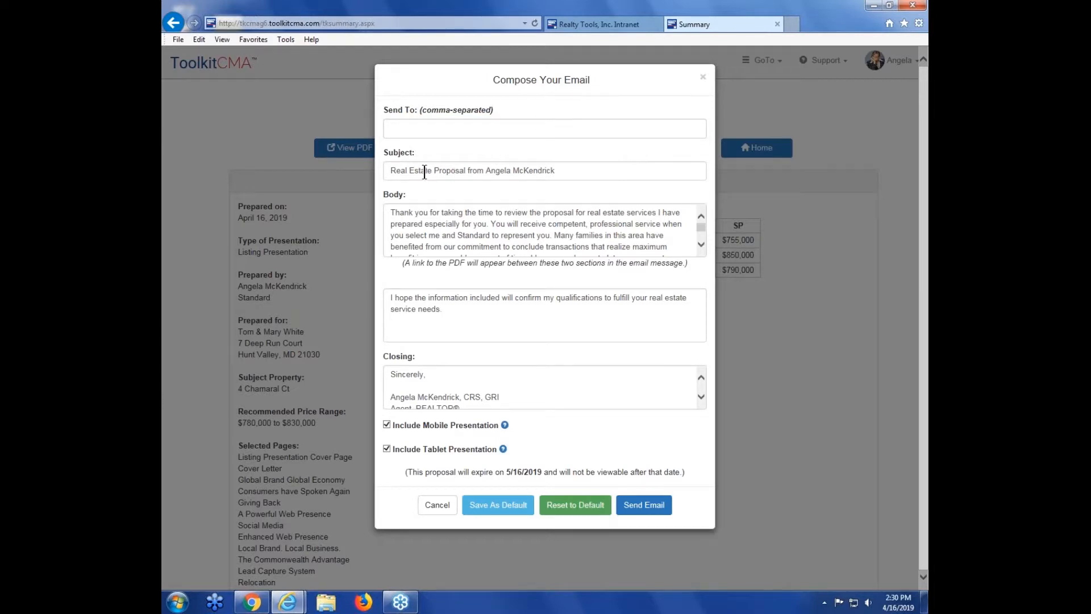
{"action": "left_click", "coordinate": [431, 214]}
{"action": "left_click", "coordinate": [465, 299]}
{"action": "left_click", "coordinate": [462, 271]}
{"action": "scroll", "coordinate": [439, 398], "scroll_direction": "down", "scroll_amount": 1}
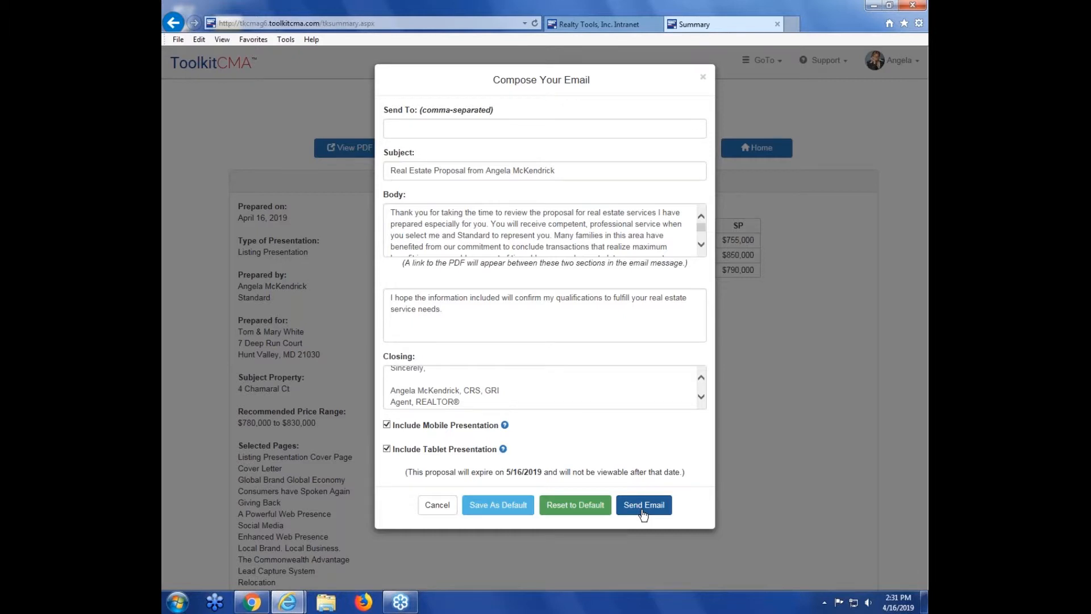
{"action": "left_click", "coordinate": [448, 507]}
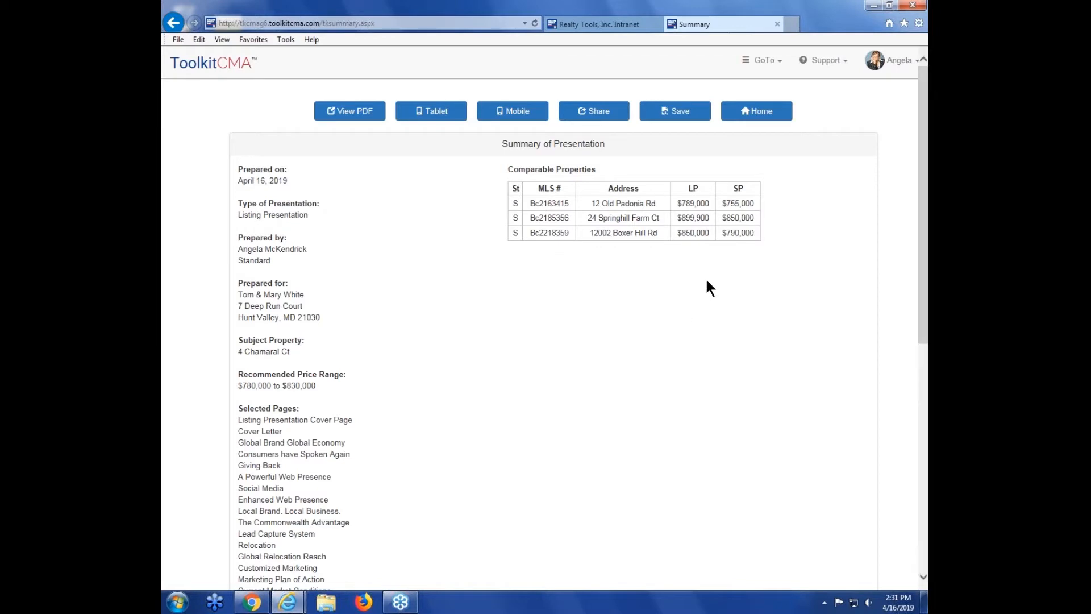
Step: Return to the recommended list price range, change its lower bound to $785,000, and continue
{"action": "left_click", "coordinate": [762, 67]}
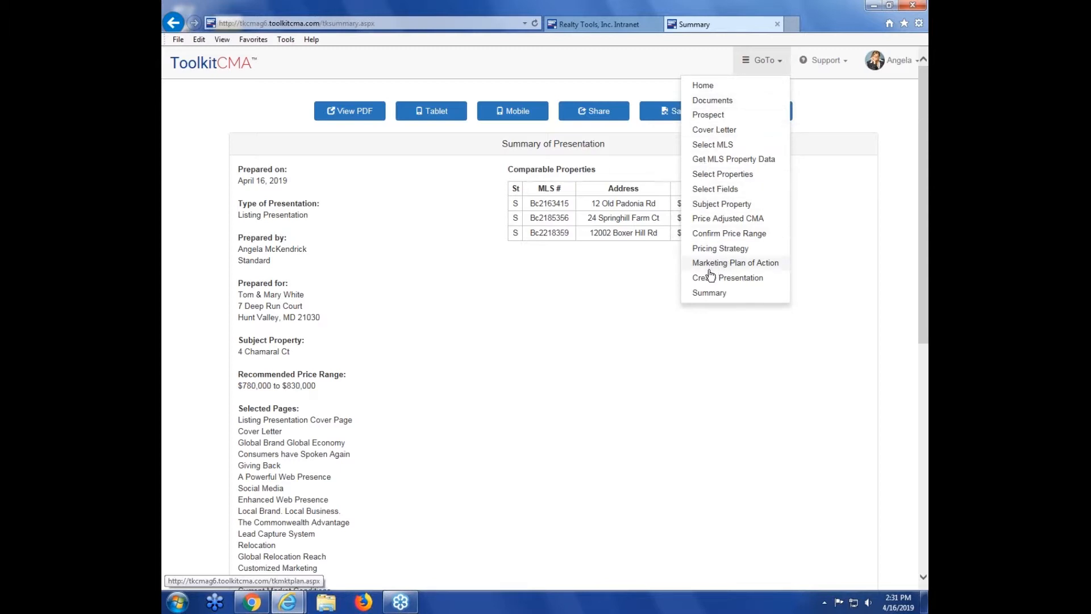
{"action": "left_click", "coordinate": [733, 241]}
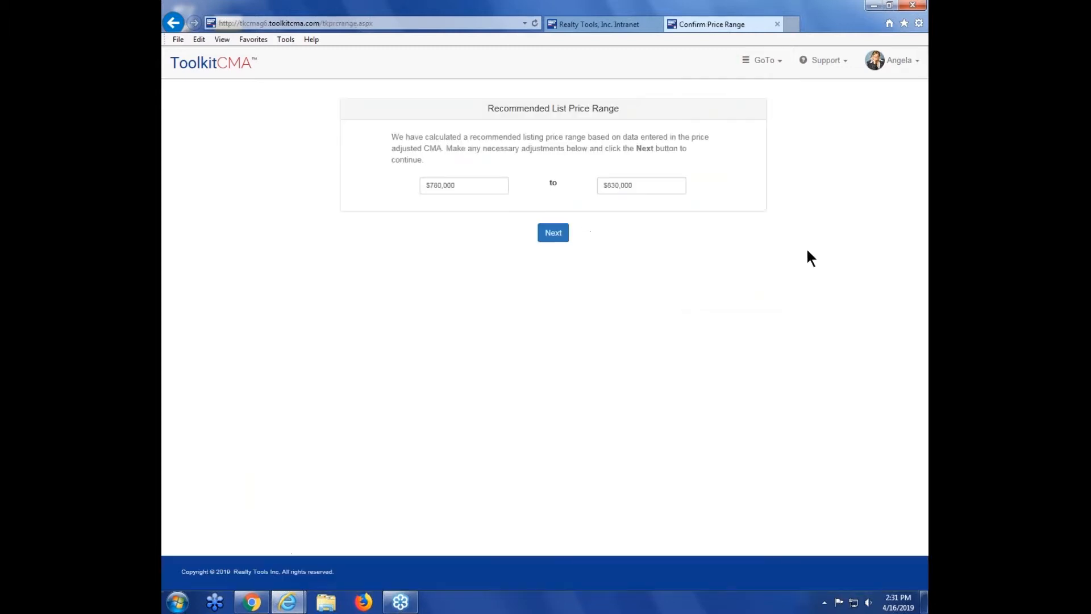
{"action": "left_click", "coordinate": [443, 186]}
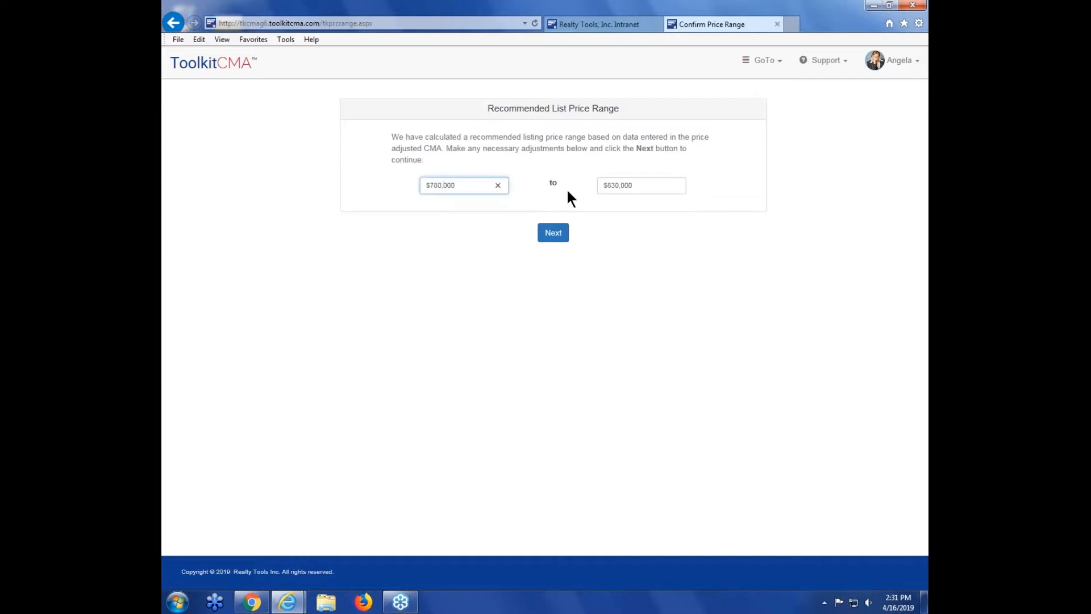
{"action": "key", "text": "BackSpace"}
{"action": "type", "text": "5"}
{"action": "left_click", "coordinate": [682, 278]}
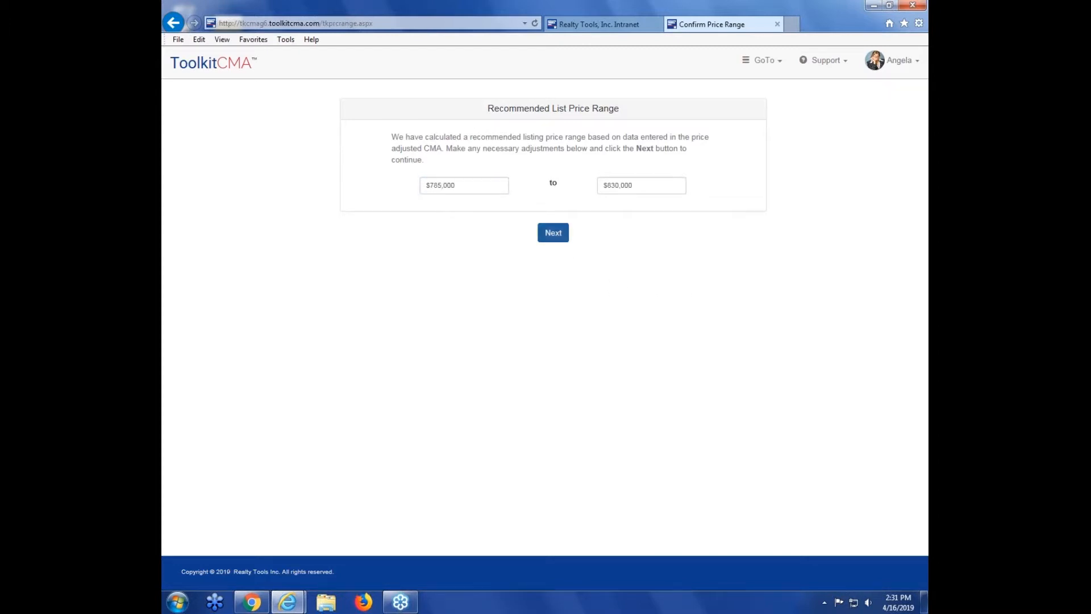
{"action": "left_click", "coordinate": [560, 243]}
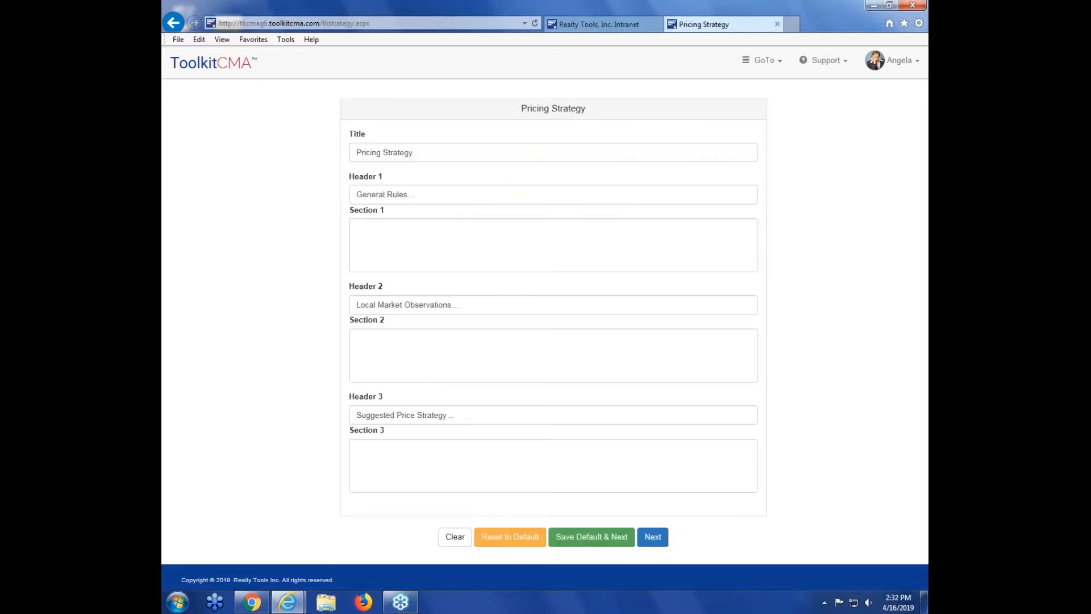
Step: Continue past the pricing strategy, recreate the presentation with the updated range, close it and dismiss the save prompt
{"action": "left_click", "coordinate": [579, 557]}
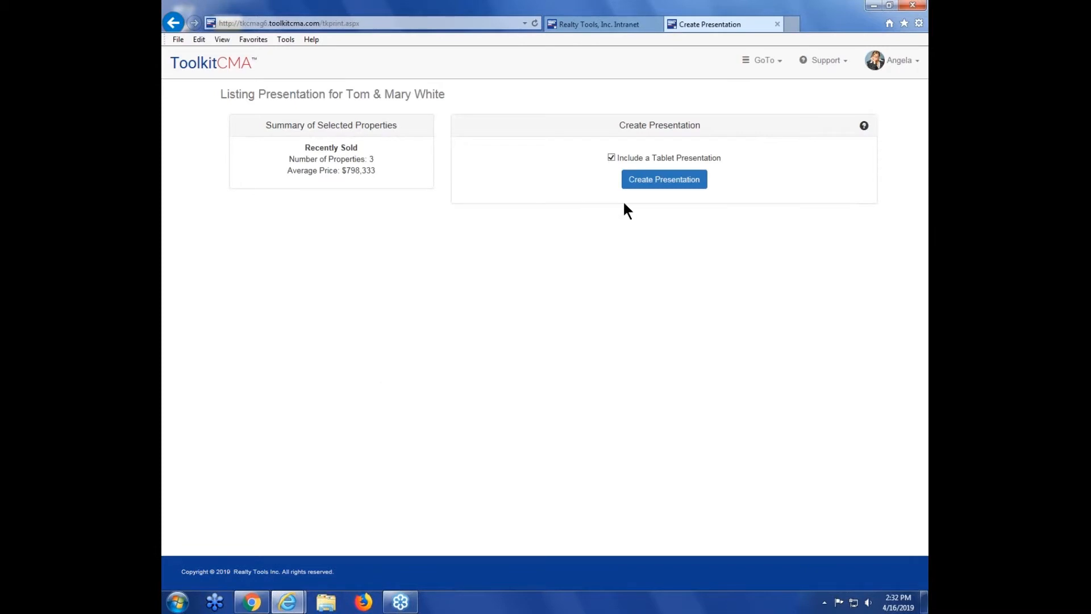
{"action": "left_click", "coordinate": [660, 181]}
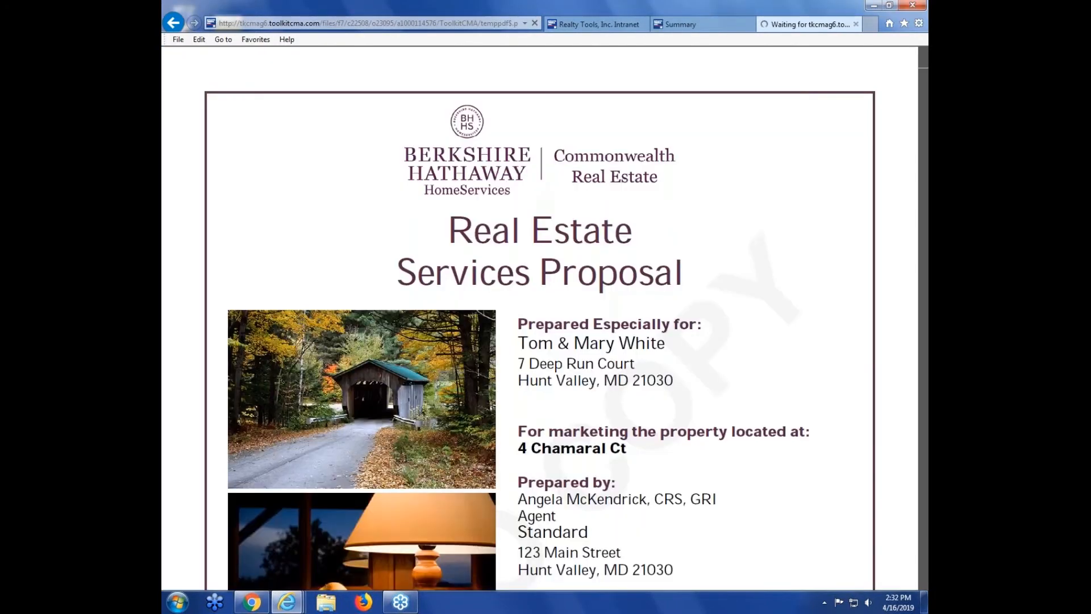
{"action": "left_click", "coordinate": [856, 24]}
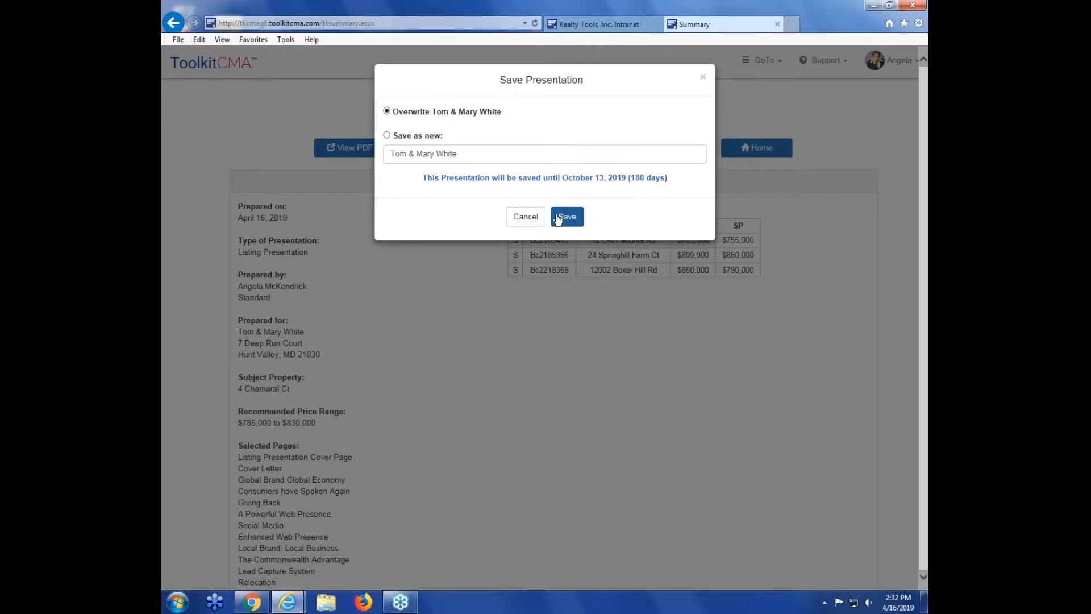
{"action": "left_click", "coordinate": [525, 217]}
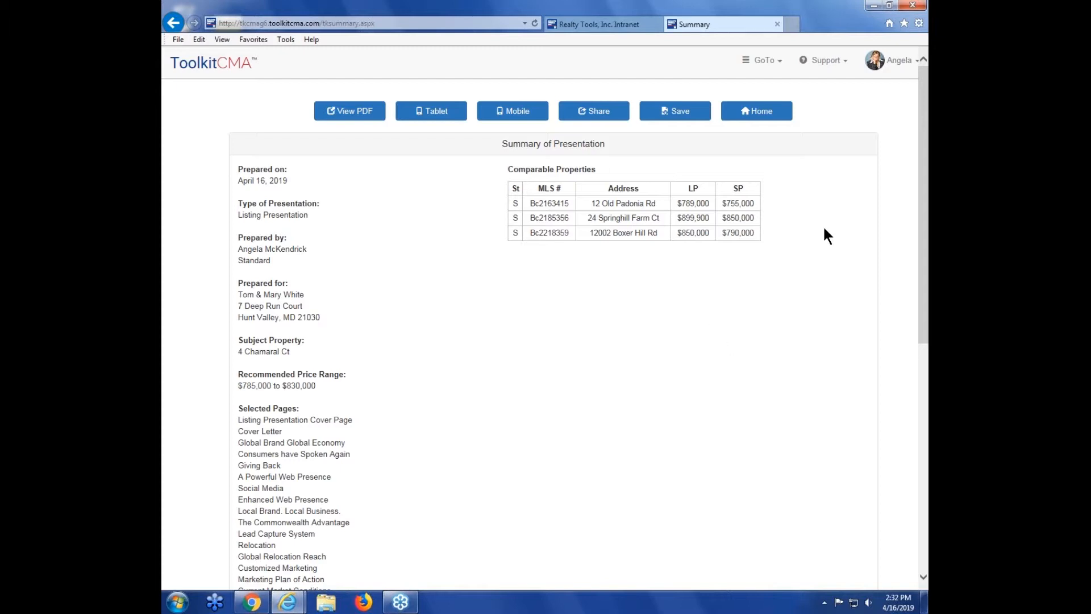
Step: Reopen the saved listing presentation for editing from the home page and step through its Pricing Strategy and Marketing Plan pages without saving
{"action": "left_click", "coordinate": [220, 74]}
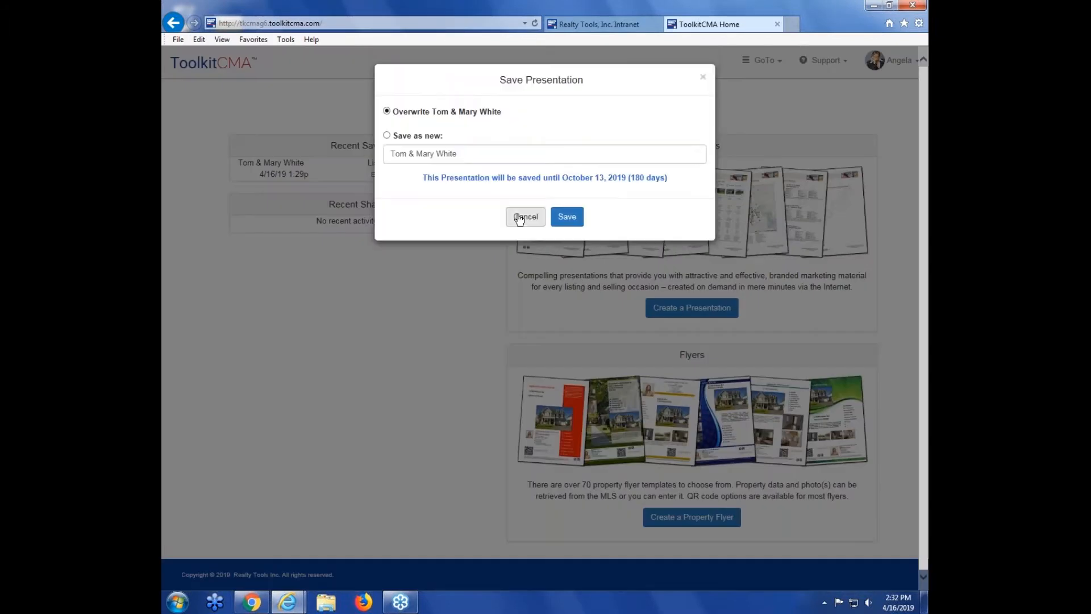
{"action": "left_click", "coordinate": [518, 218]}
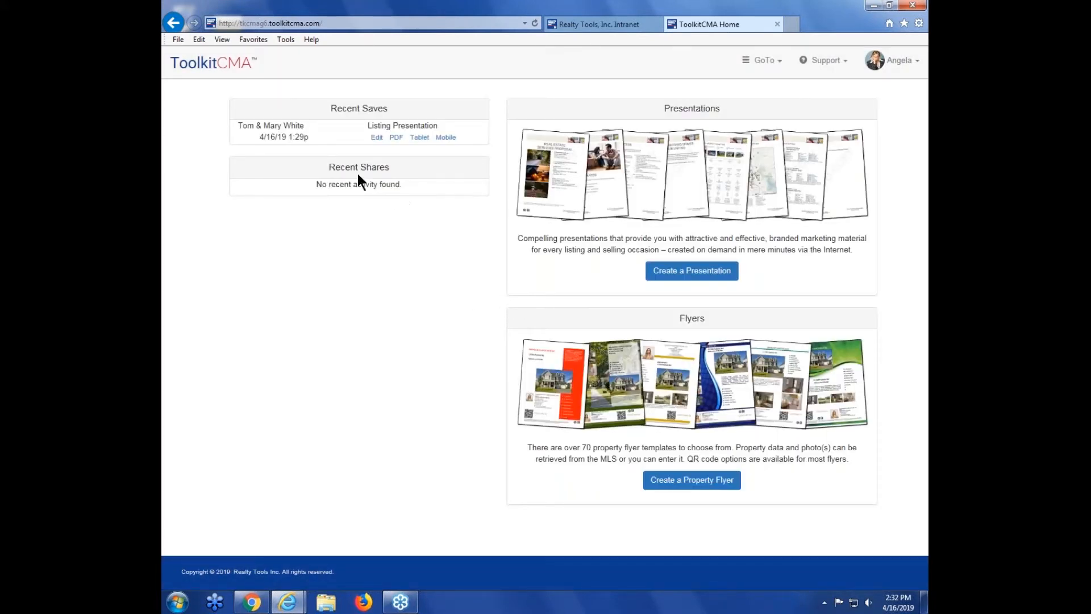
{"action": "left_click_drag", "start_coordinate": [331, 108], "coordinate": [390, 107]}
{"action": "left_click", "coordinate": [397, 107]}
{"action": "left_click", "coordinate": [378, 138]}
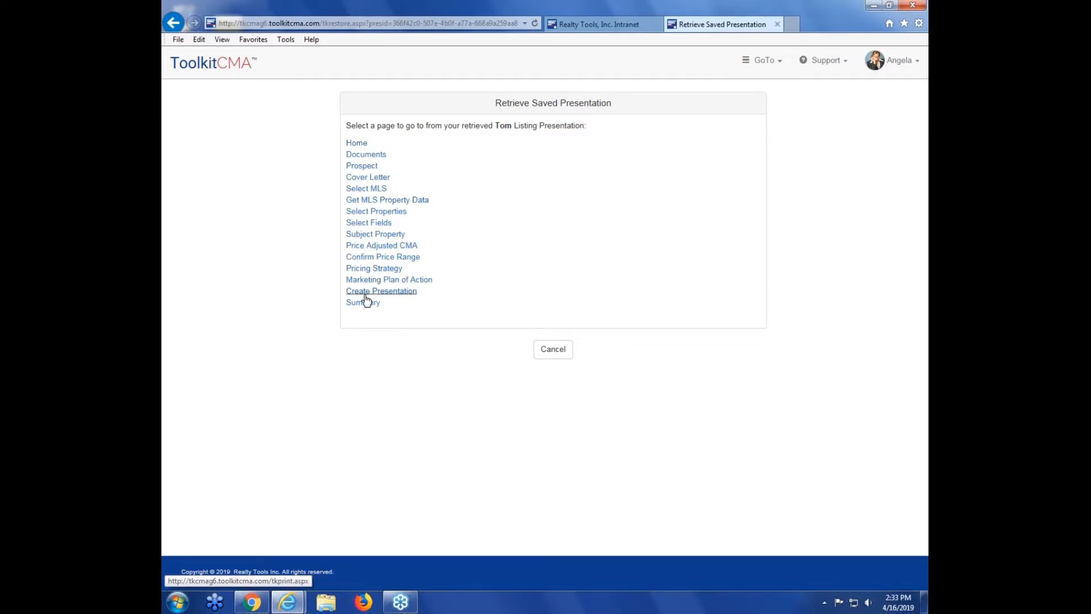
{"action": "left_click", "coordinate": [374, 268]}
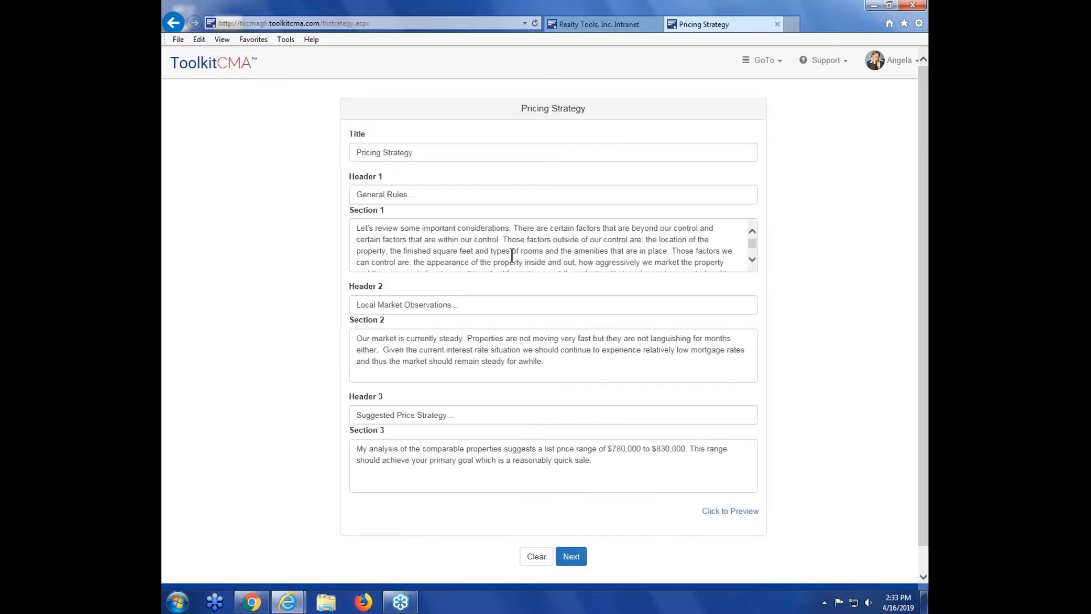
{"action": "left_click", "coordinate": [513, 234]}
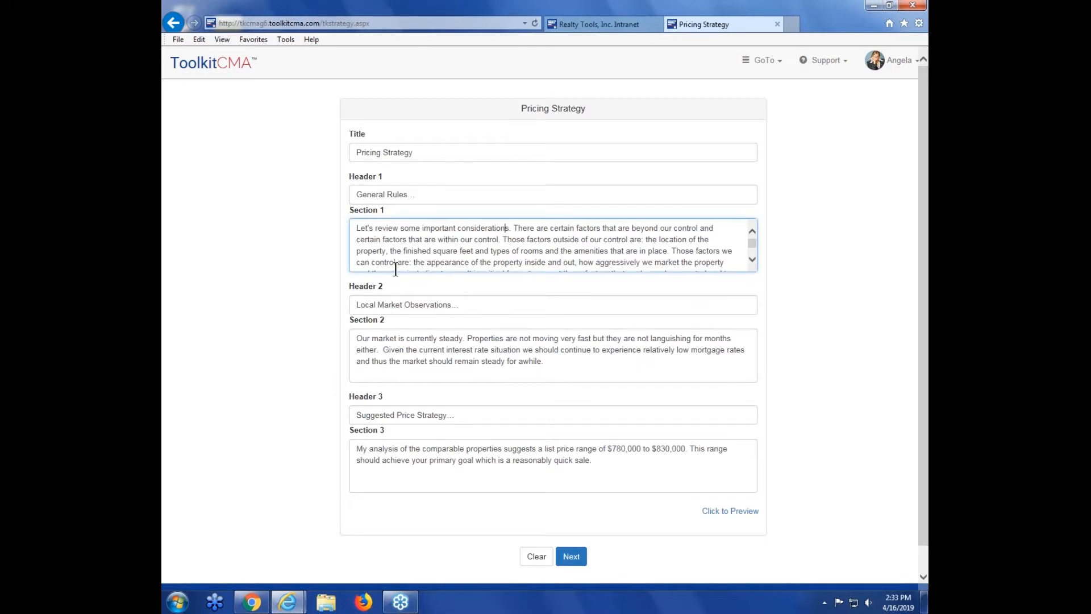
{"action": "left_click", "coordinate": [864, 409]}
{"action": "scroll", "coordinate": [739, 466], "scroll_direction": "down", "scroll_amount": 1}
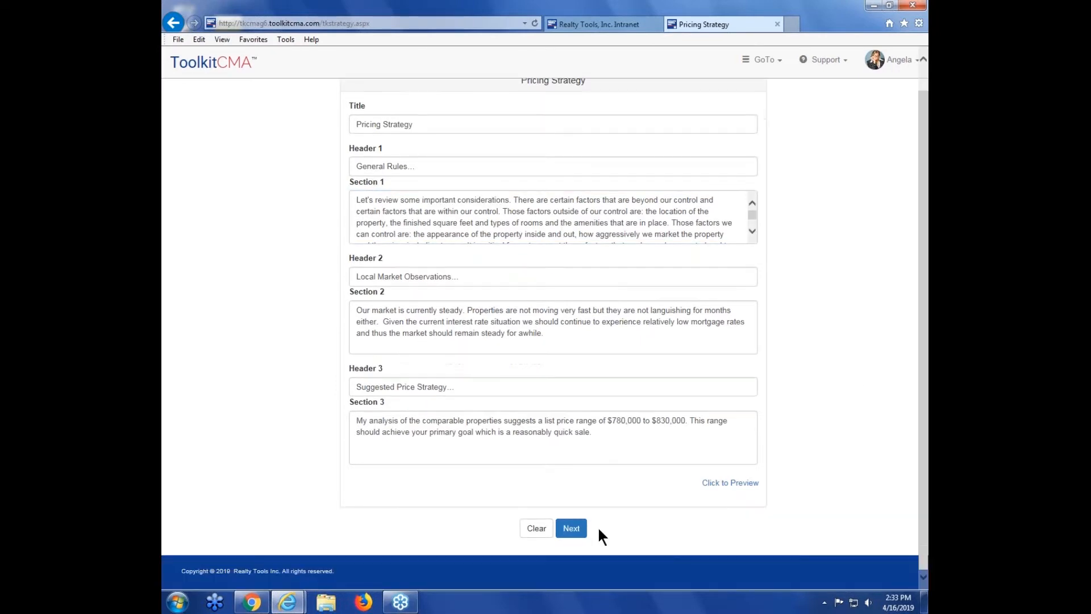
{"action": "left_click", "coordinate": [571, 528]}
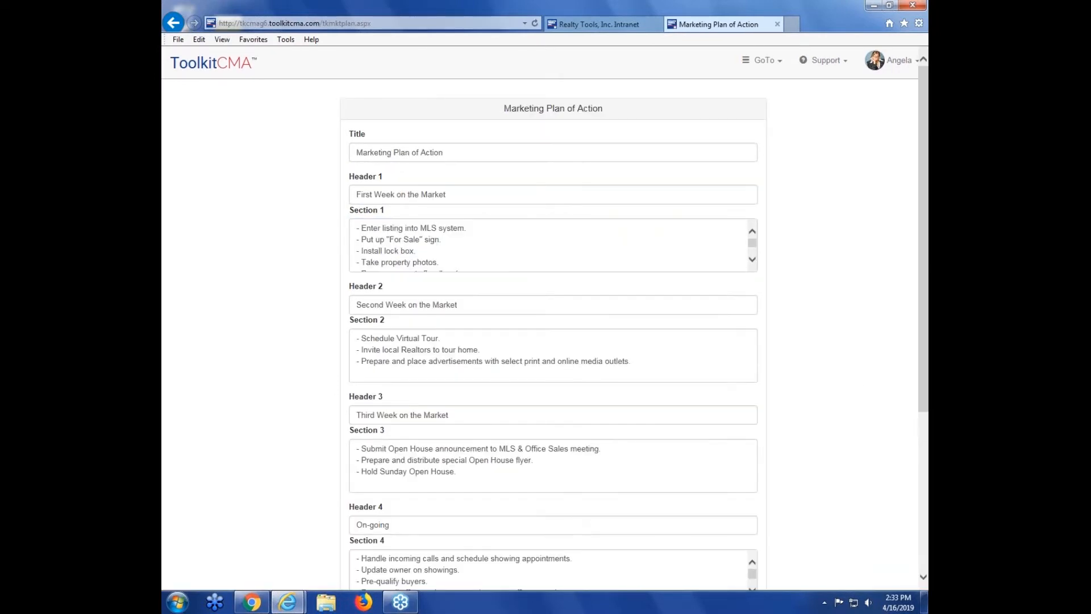
{"action": "scroll", "coordinate": [582, 531], "scroll_direction": "down", "scroll_amount": 5}
{"action": "left_click", "coordinate": [565, 529]}
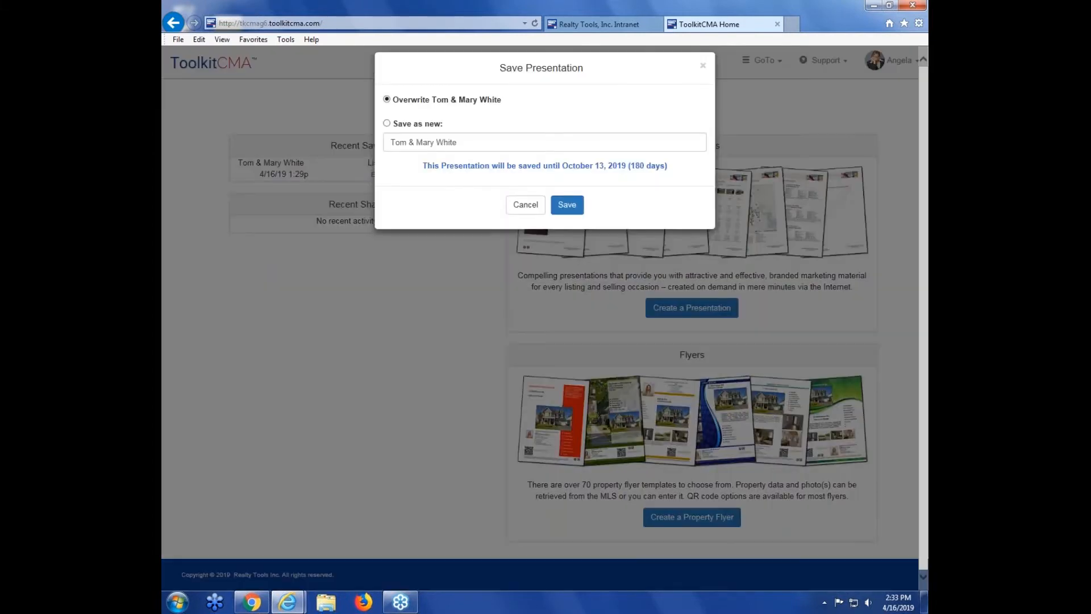
{"action": "left_click", "coordinate": [526, 205]}
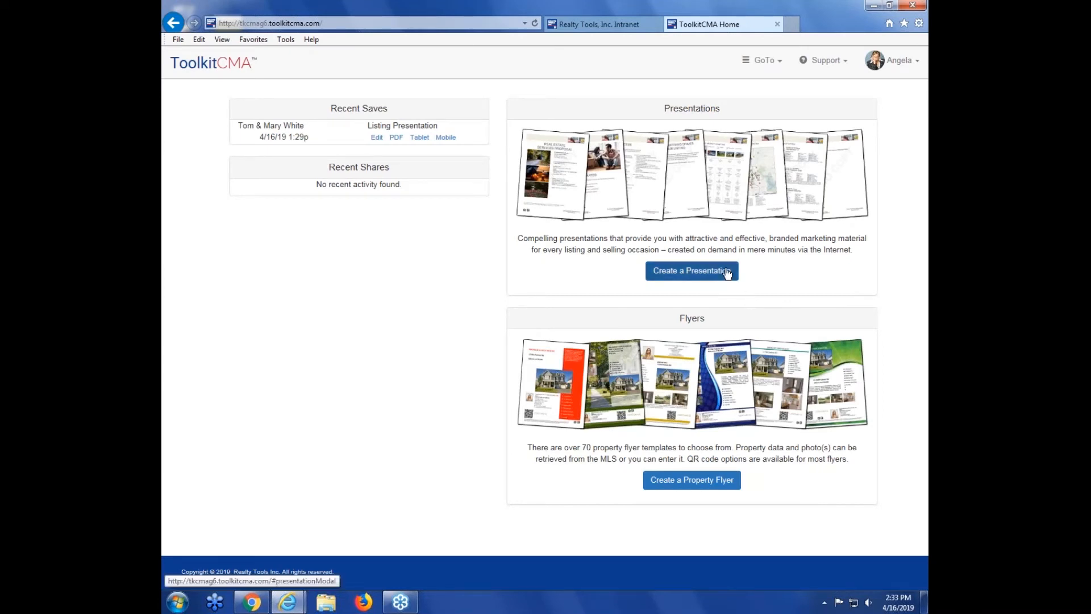
Step: Start creating a property flyer and browse the available flyer templates
{"action": "left_click", "coordinate": [695, 483]}
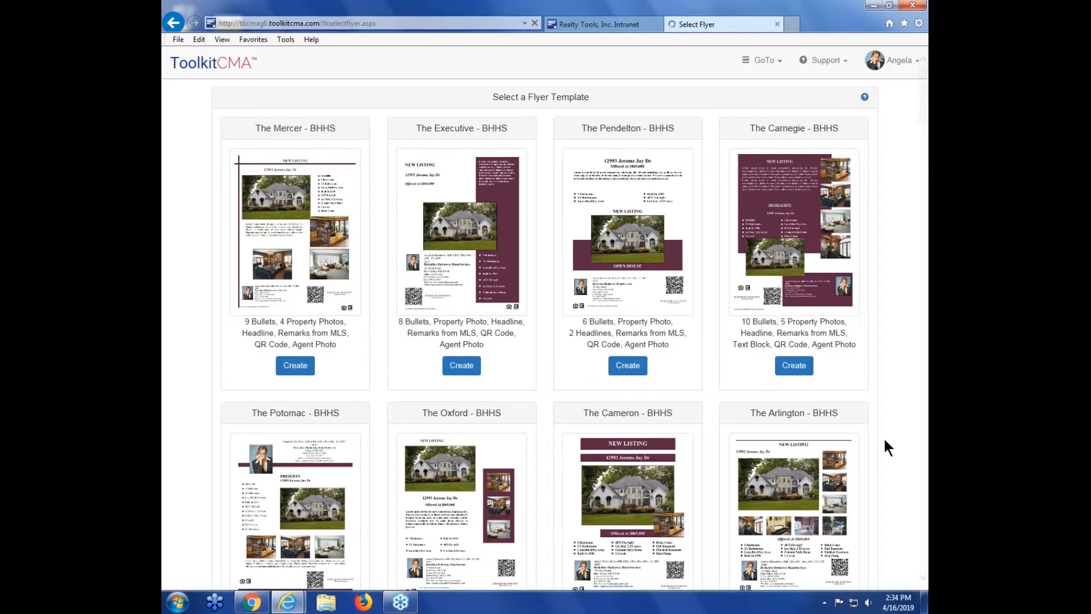
{"action": "scroll", "coordinate": [891, 266], "scroll_direction": "down", "scroll_amount": 4}
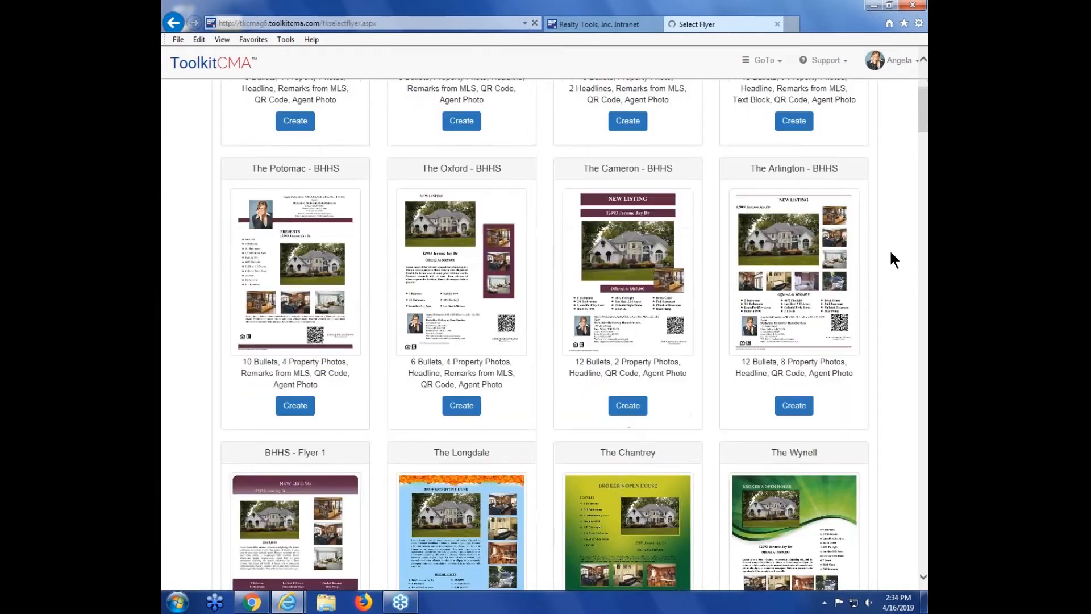
{"action": "scroll", "coordinate": [882, 248], "scroll_direction": "down", "scroll_amount": 12}
{"action": "scroll", "coordinate": [923, 299], "scroll_direction": "down", "scroll_amount": 16}
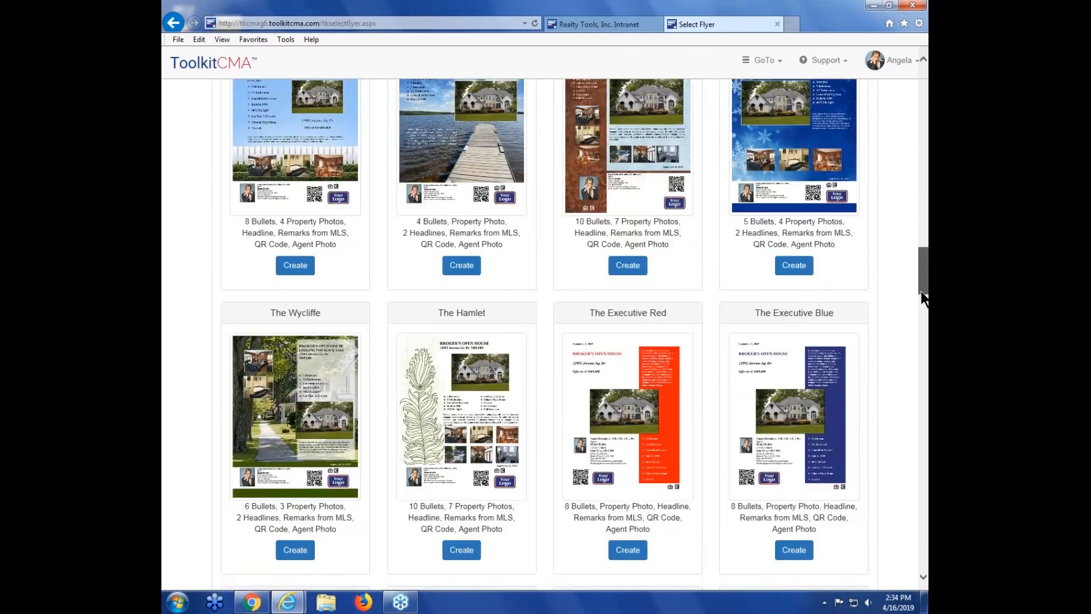
{"action": "scroll", "coordinate": [923, 298], "scroll_direction": "down", "scroll_amount": 15}
{"action": "left_click_drag", "start_coordinate": [928, 355], "coordinate": [924, 83]}
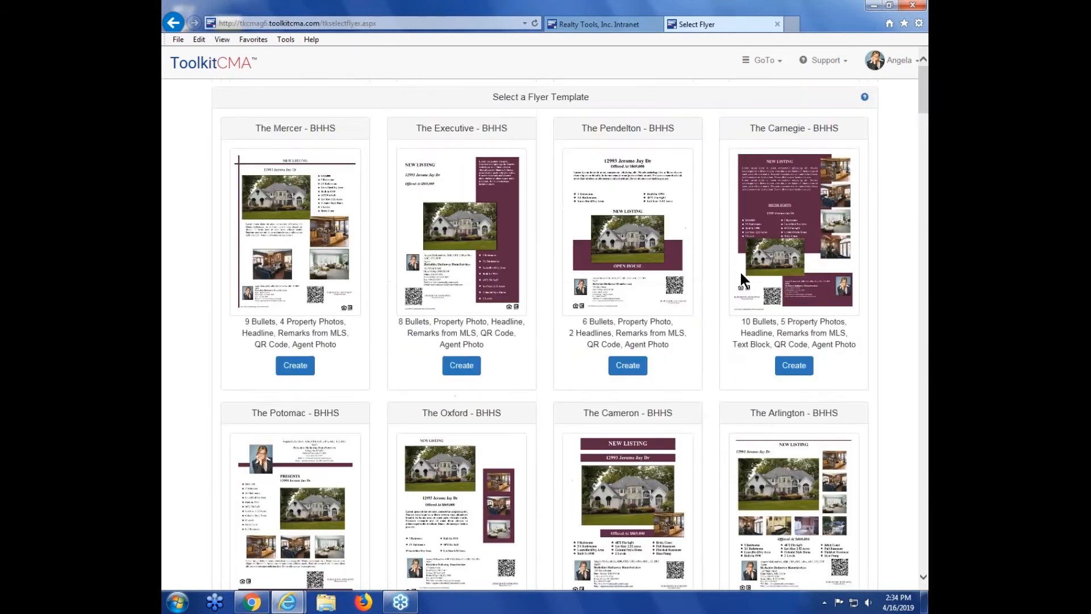
Step: Examine the features listed for The Executive - BHHS flyer template and neighbouring templates
{"action": "double_click", "coordinate": [419, 127]}
{"action": "left_click_drag", "start_coordinate": [450, 126], "coordinate": [510, 129]}
{"action": "left_click", "coordinate": [510, 129]}
{"action": "left_click_drag", "start_coordinate": [400, 323], "coordinate": [485, 345]}
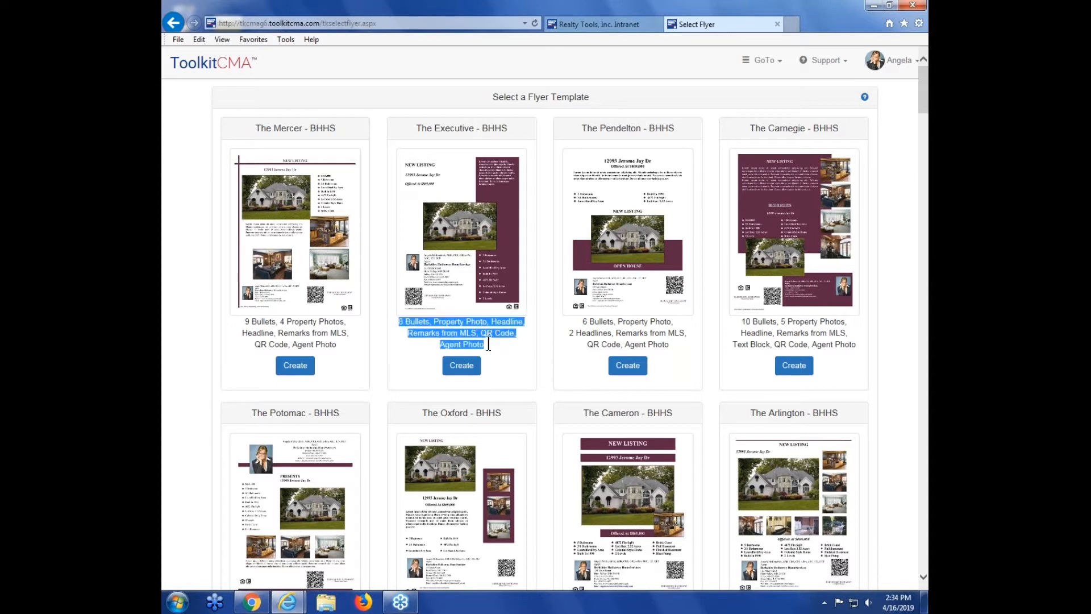
{"action": "left_click", "coordinate": [485, 345]}
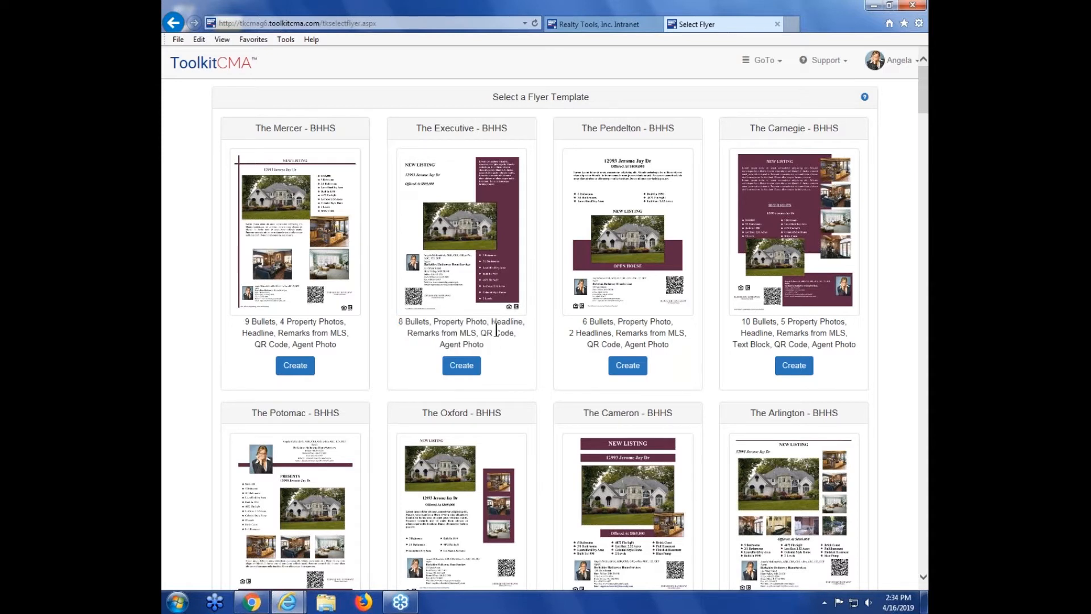
{"action": "scroll", "coordinate": [493, 334], "scroll_direction": "down", "scroll_amount": 2}
{"action": "left_click_drag", "start_coordinate": [491, 240], "coordinate": [519, 248]}
{"action": "left_click_drag", "start_coordinate": [569, 251], "coordinate": [603, 253]}
{"action": "left_click", "coordinate": [604, 253]}
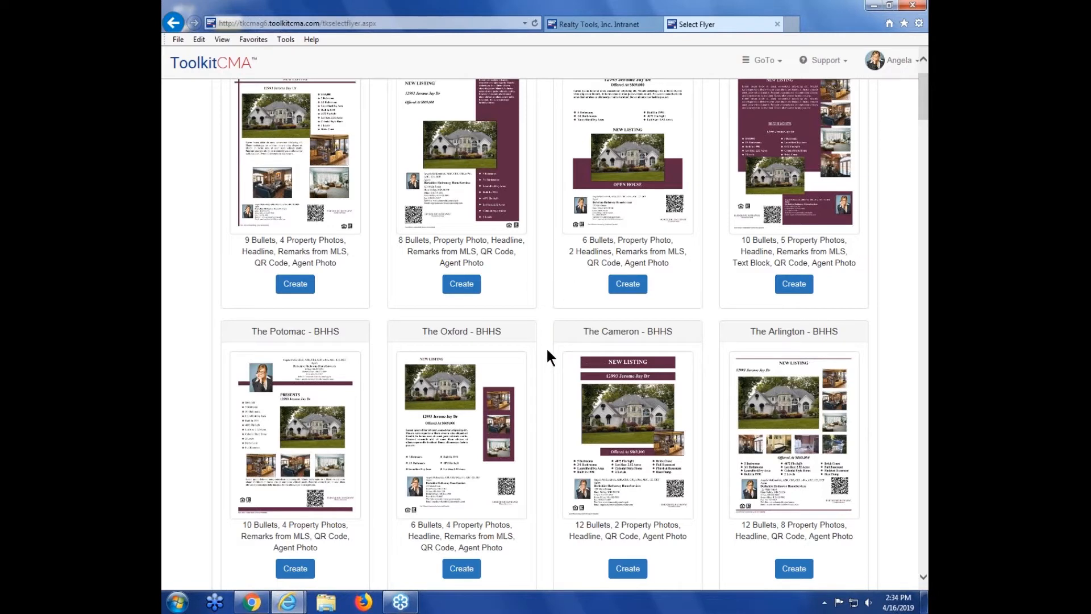
{"action": "scroll", "coordinate": [546, 355], "scroll_direction": "down", "scroll_amount": 3}
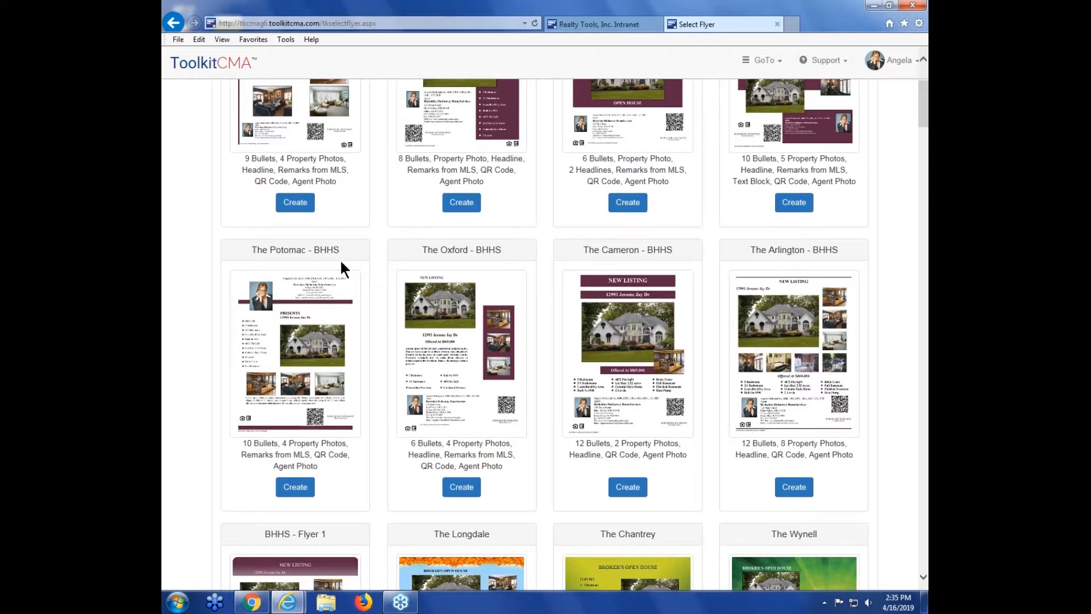
{"action": "scroll", "coordinate": [338, 263], "scroll_direction": "up", "scroll_amount": 3}
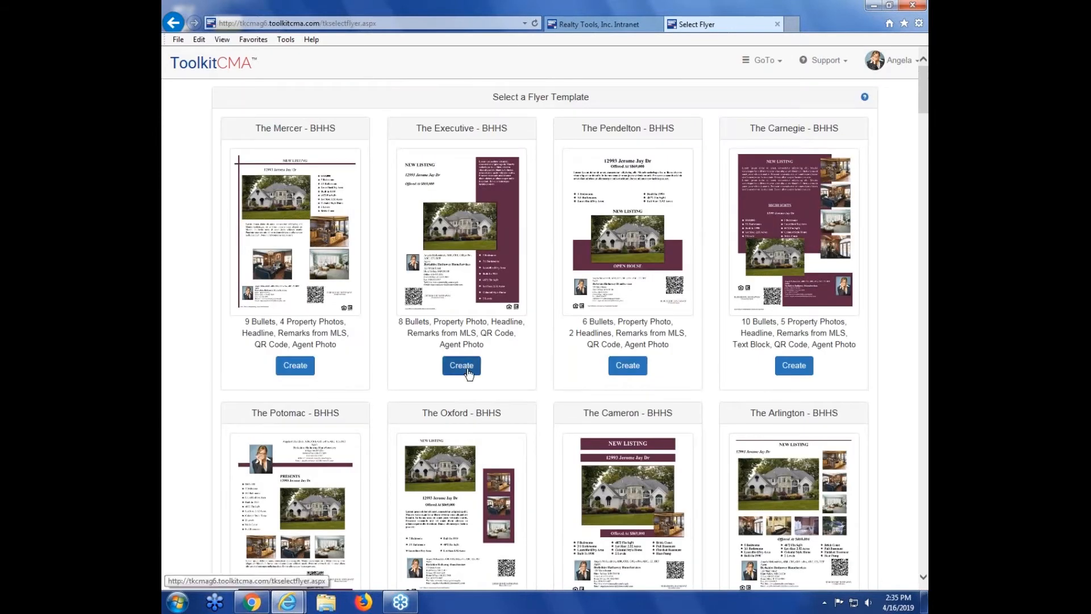
{"action": "left_click", "coordinate": [467, 369]}
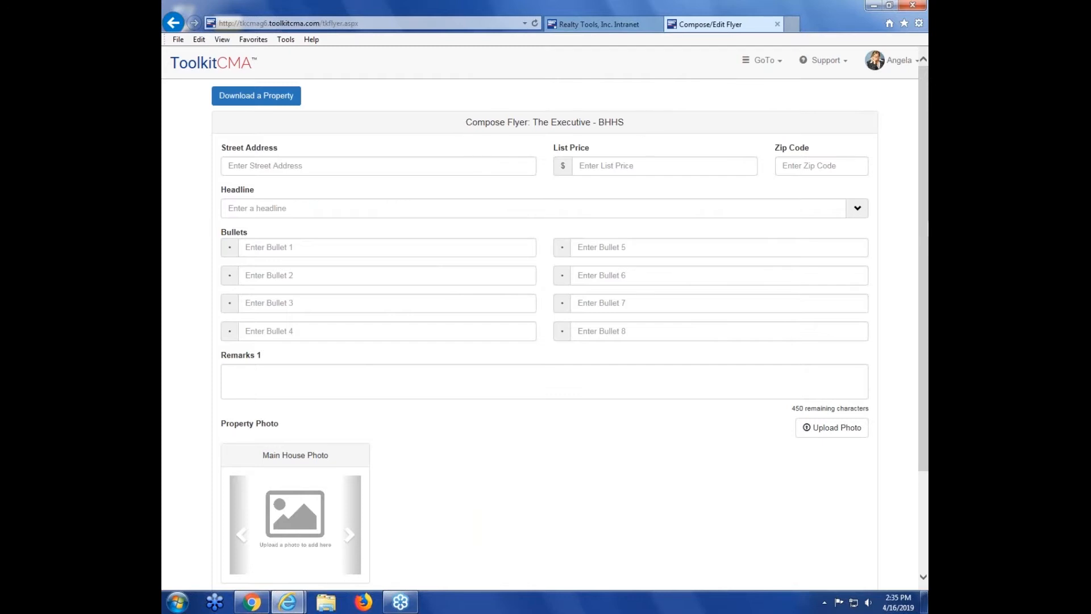
{"action": "scroll", "coordinate": [928, 335], "scroll_direction": "down", "scroll_amount": 3}
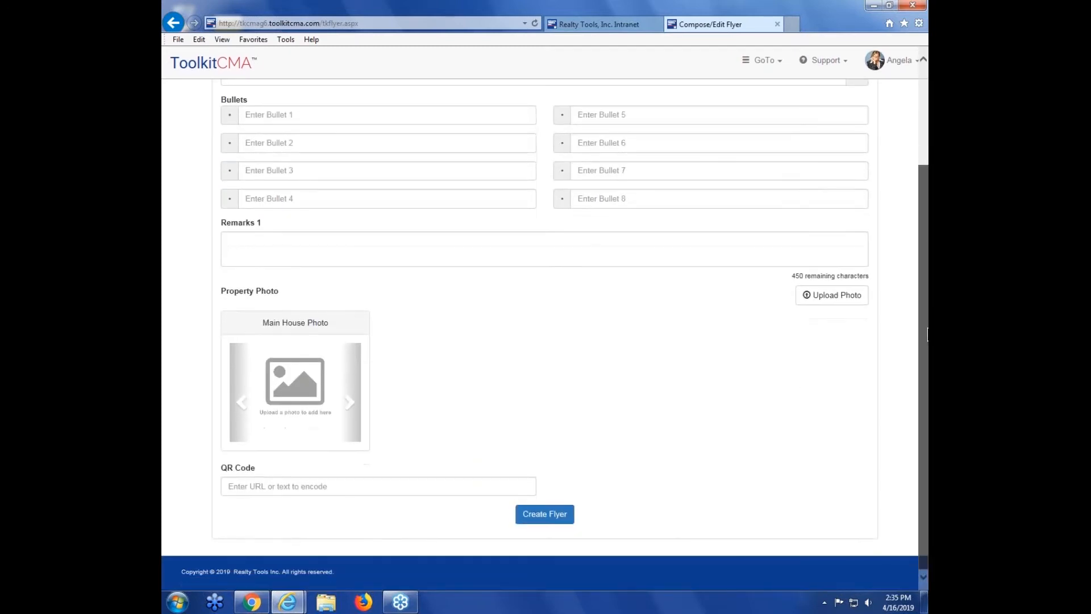
{"action": "scroll", "coordinate": [928, 335], "scroll_direction": "up", "scroll_amount": 1}
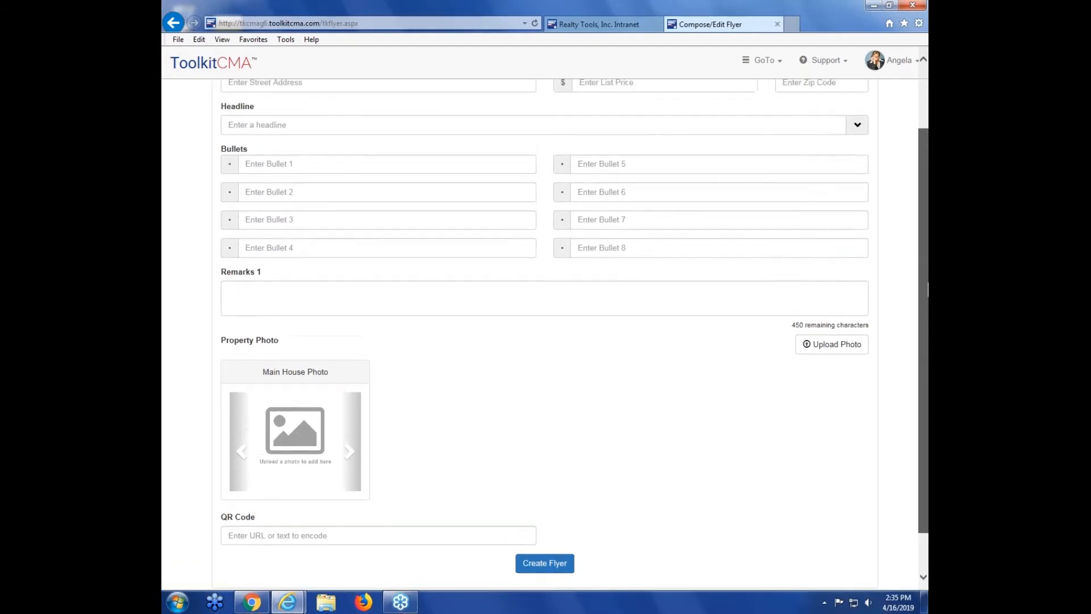
{"action": "left_click_drag", "start_coordinate": [927, 289], "coordinate": [907, 222]}
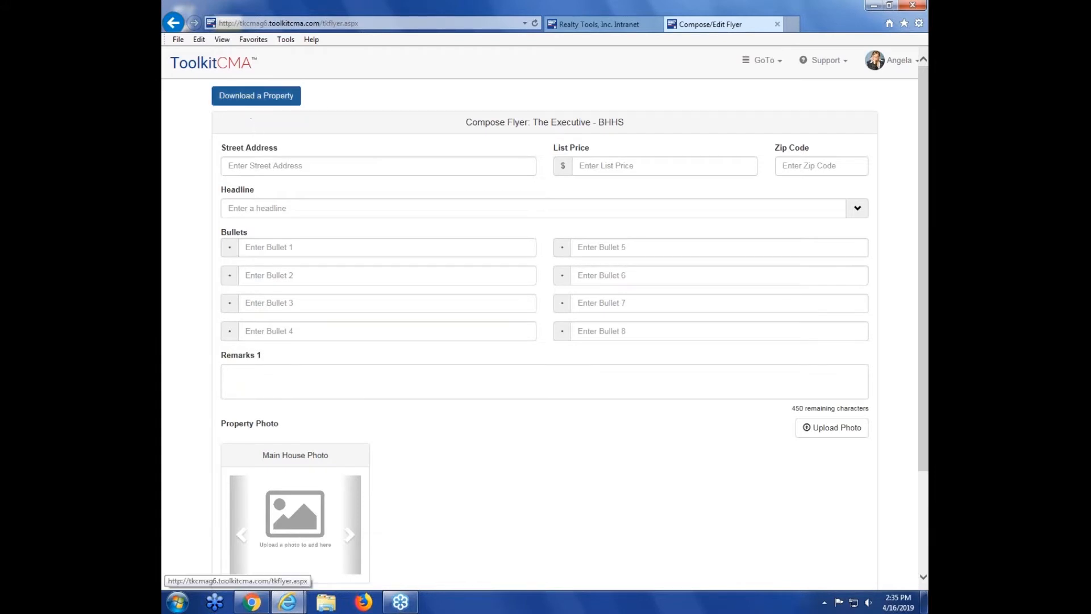
{"action": "left_click", "coordinate": [252, 102]}
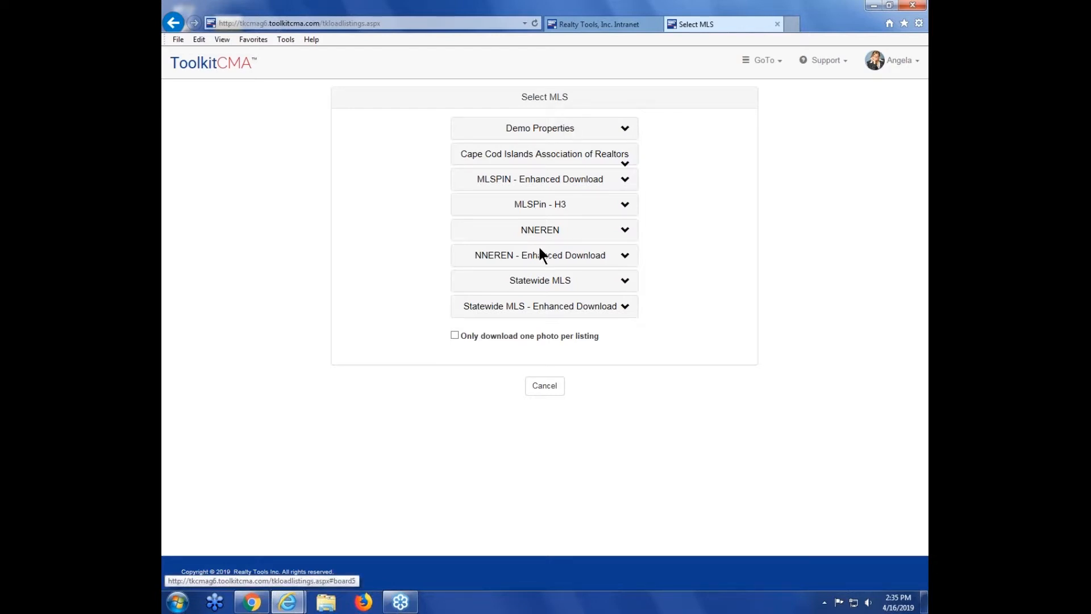
{"action": "left_click", "coordinate": [537, 131]}
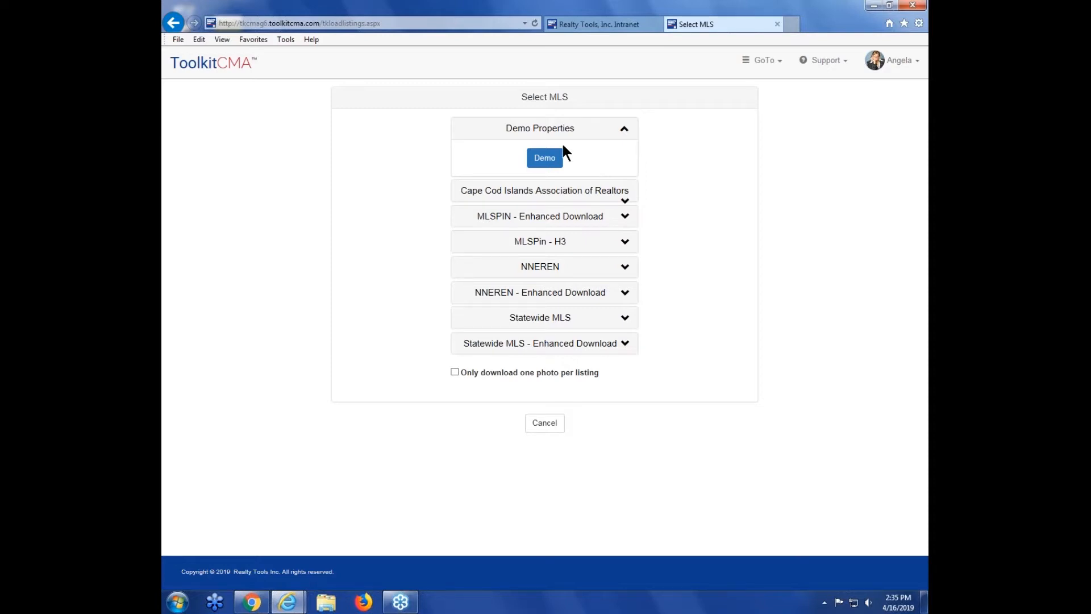
{"action": "left_click", "coordinate": [545, 160]}
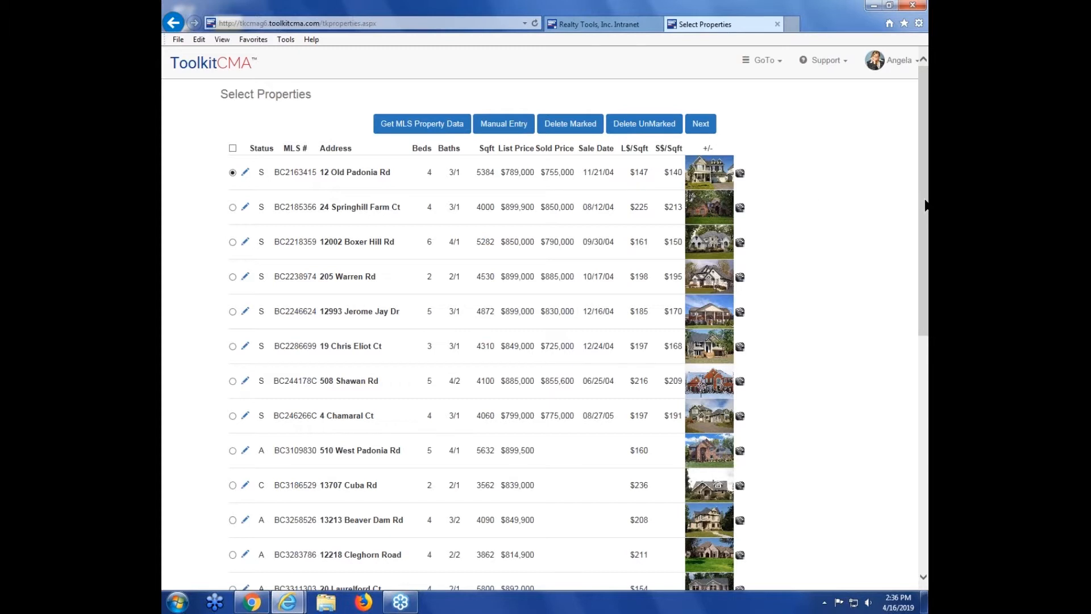
{"action": "mouse_move", "coordinate": [925, 203]}
{"action": "left_mouse_down"}
{"action": "mouse_move", "coordinate": [927, 432]}
{"action": "mouse_move", "coordinate": [926, 182]}
{"action": "left_mouse_up"}
{"action": "left_click", "coordinate": [702, 127]}
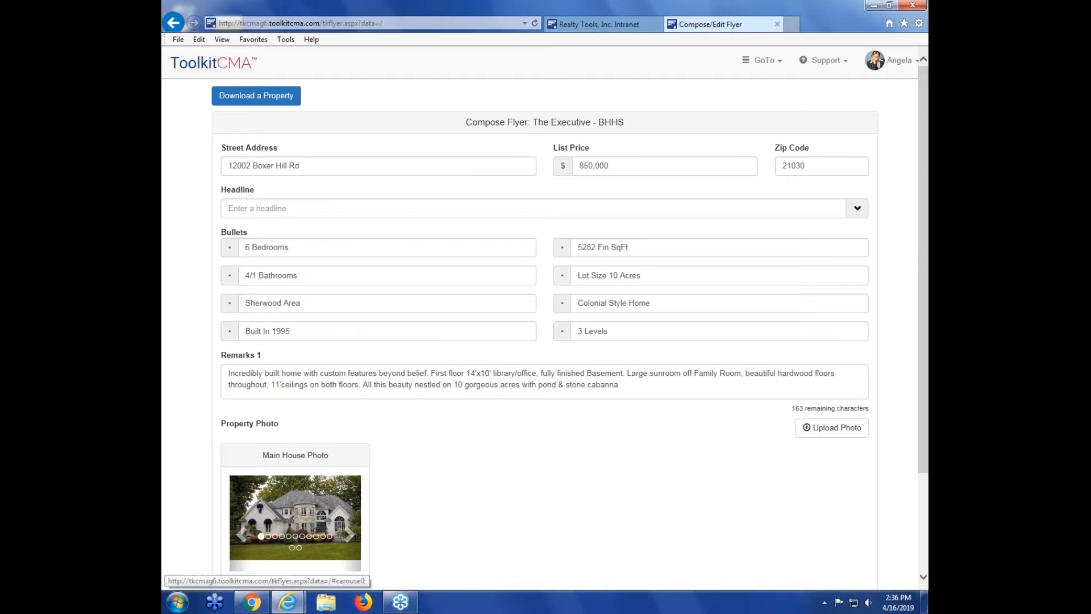
Step: Set the flyer's headline to OPEN HOUSE
{"action": "scroll", "coordinate": [926, 321], "scroll_direction": "down", "scroll_amount": 1}
{"action": "scroll", "coordinate": [925, 322], "scroll_direction": "up", "scroll_amount": 1}
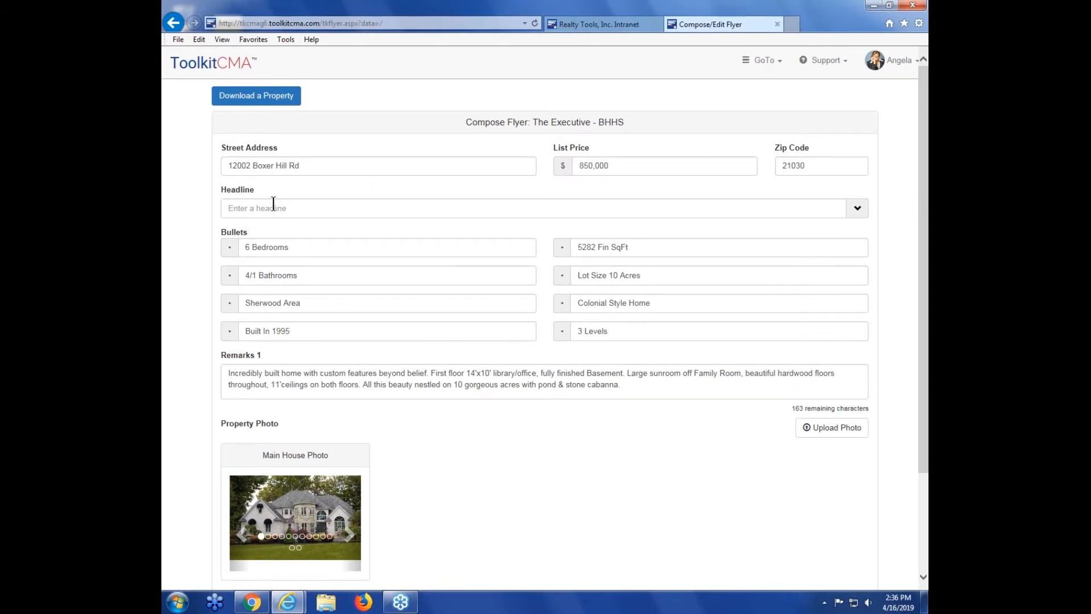
{"action": "left_click", "coordinate": [453, 203]}
{"action": "left_click", "coordinate": [461, 188]}
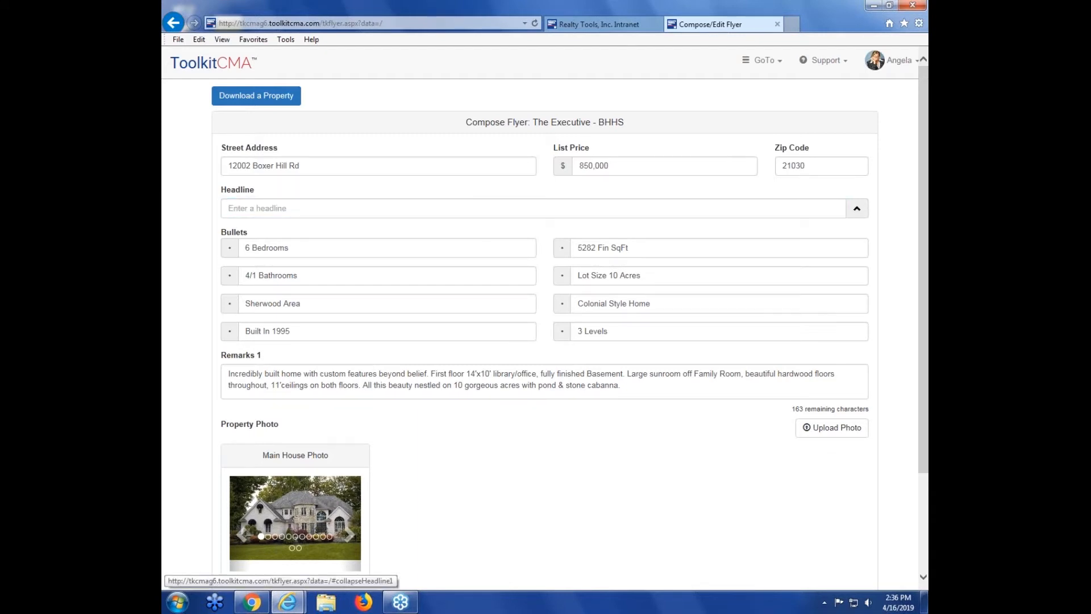
{"action": "left_click", "coordinate": [858, 210]}
{"action": "scroll", "coordinate": [271, 232], "scroll_direction": "down", "scroll_amount": 1}
{"action": "left_click", "coordinate": [271, 230]}
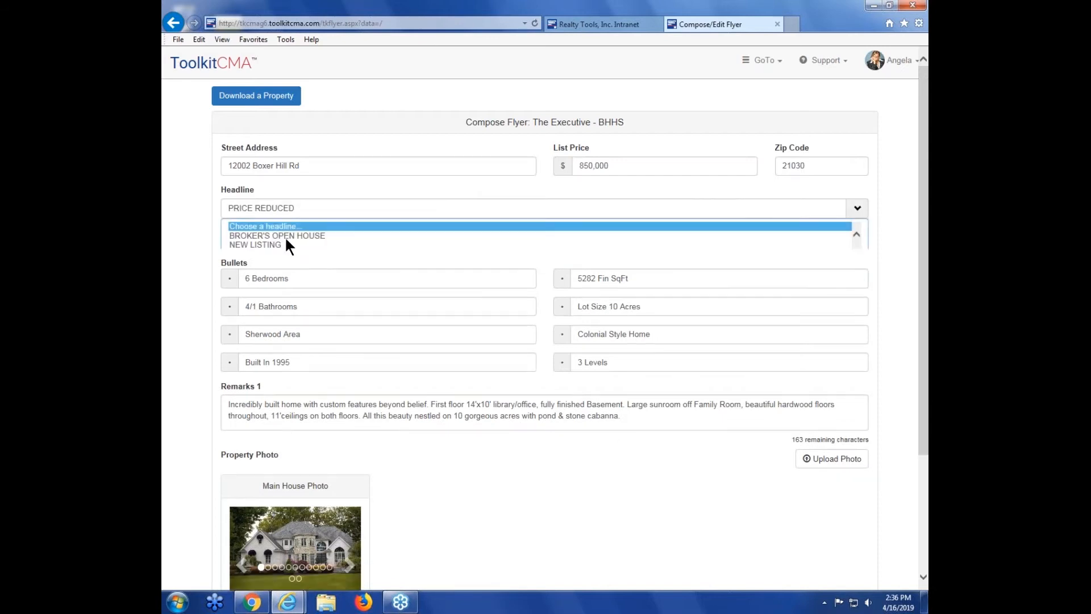
{"action": "type", "text": "OPEN HOUSE"}
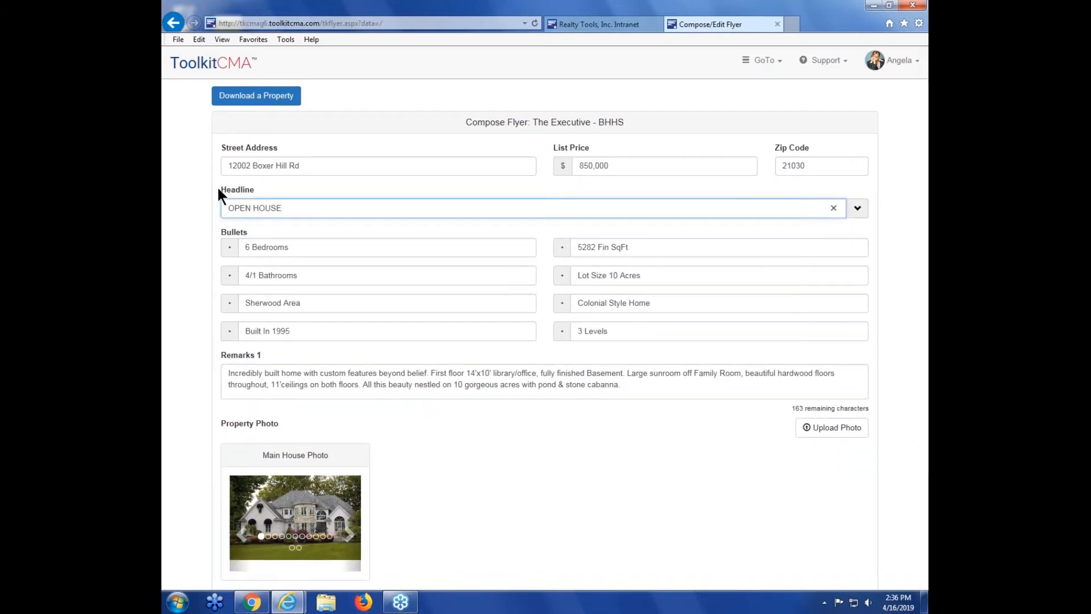
{"action": "left_click", "coordinate": [207, 192]}
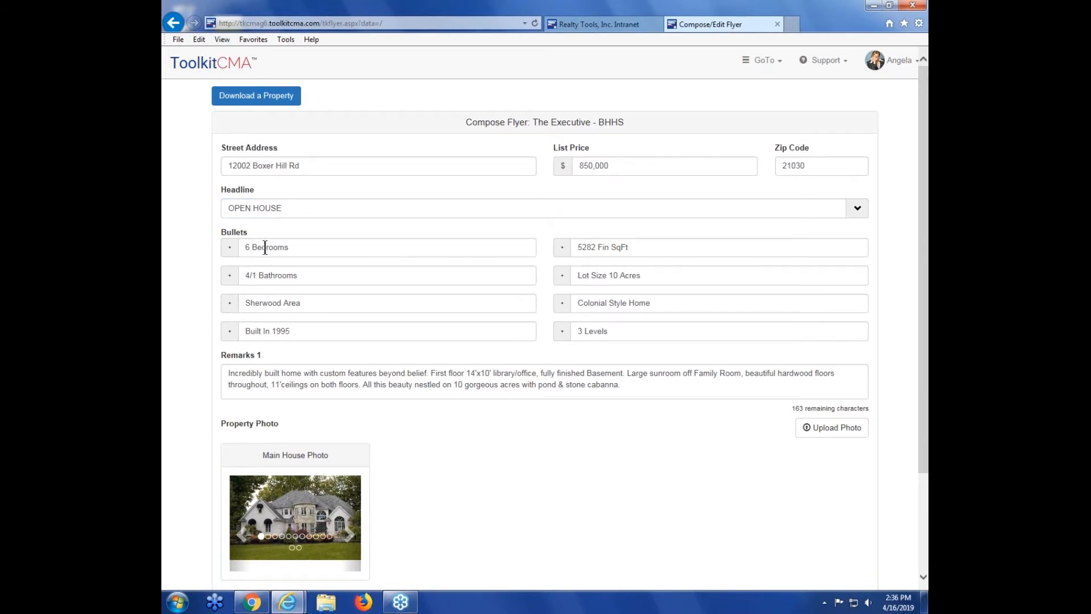
Step: Browse through the photos available in the Main House Photo carousel
{"action": "left_click", "coordinate": [630, 384]}
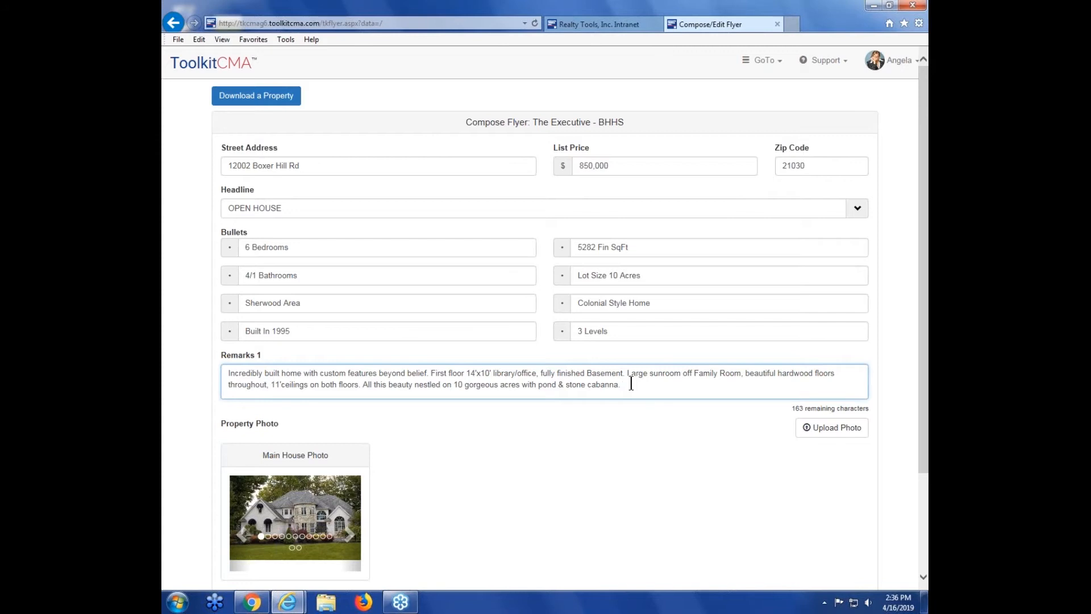
{"action": "left_click", "coordinate": [578, 427]}
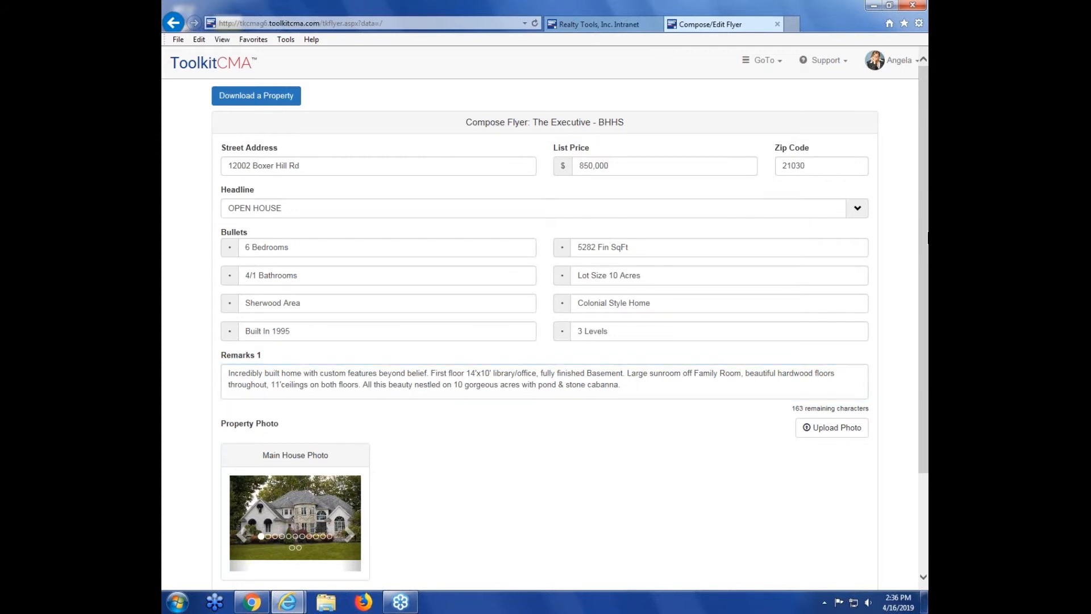
{"action": "scroll", "coordinate": [925, 233], "scroll_direction": "down", "scroll_amount": 3}
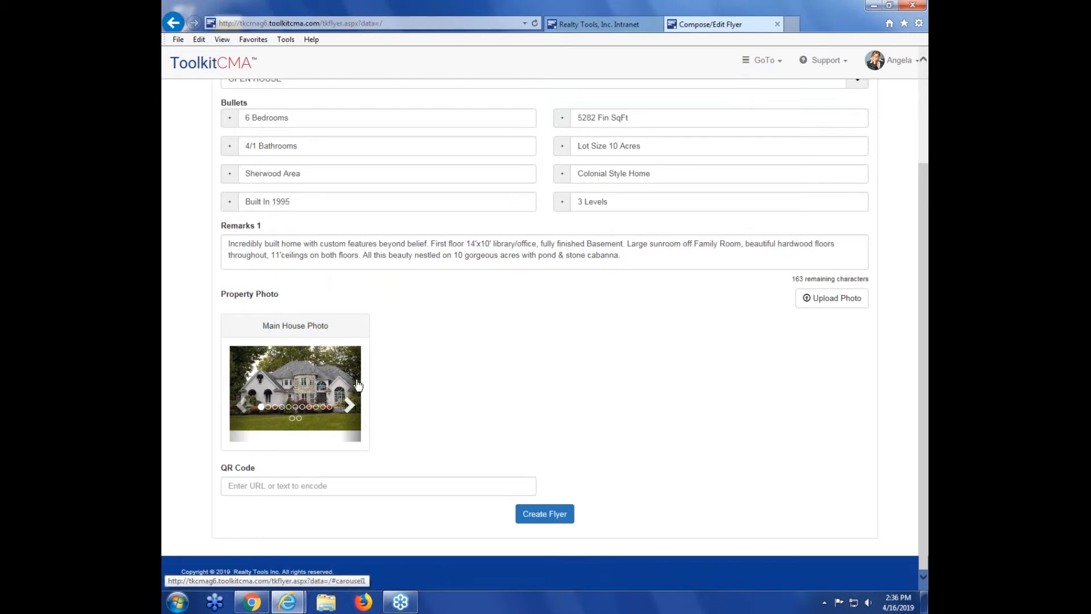
{"action": "left_click", "coordinate": [353, 405]}
{"action": "left_click", "coordinate": [353, 405]}
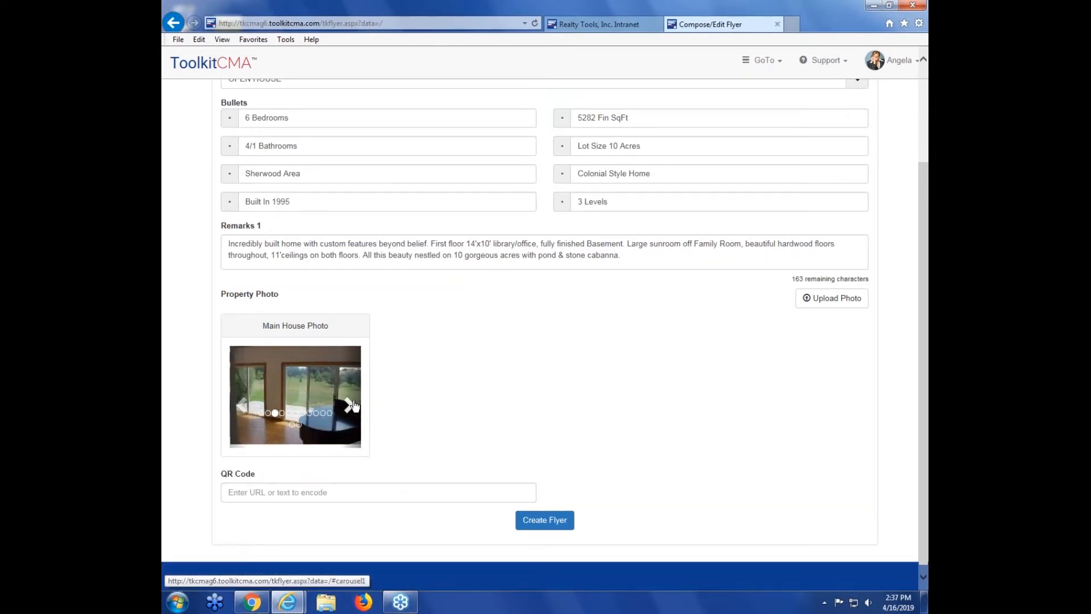
{"action": "left_click", "coordinate": [353, 405]}
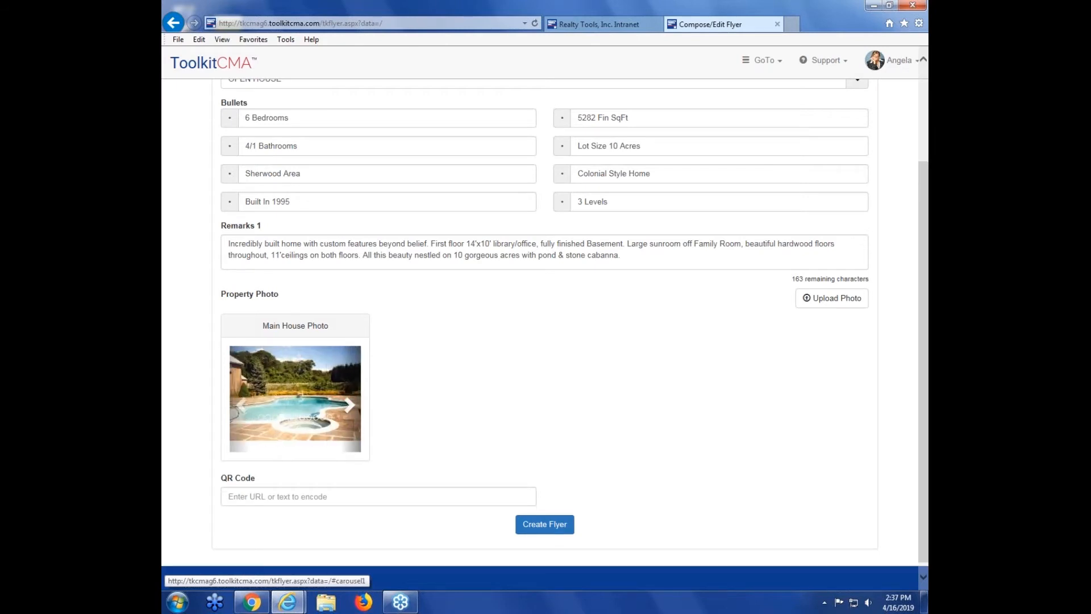
{"action": "left_click", "coordinate": [352, 406]}
{"action": "left_click", "coordinate": [352, 406]}
{"action": "left_click", "coordinate": [351, 406]}
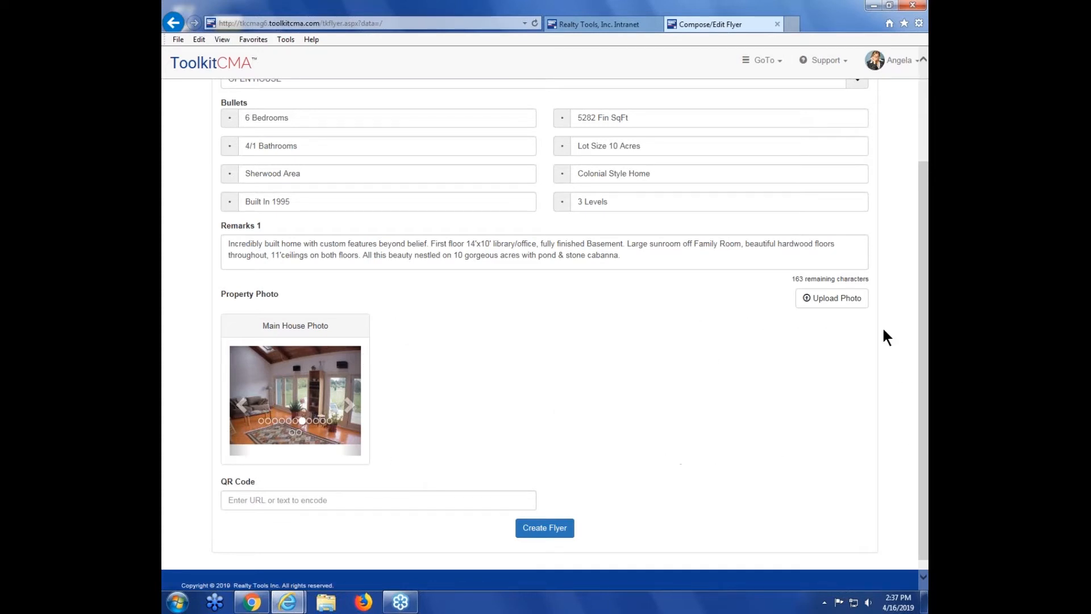
{"action": "left_click", "coordinate": [350, 407]}
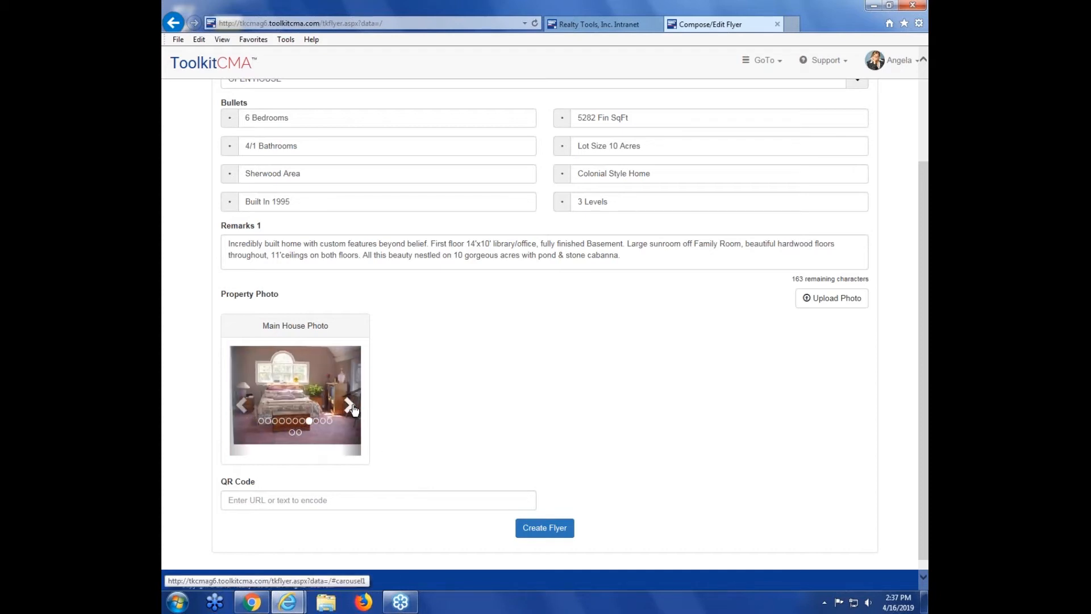
{"action": "left_click", "coordinate": [353, 408]}
{"action": "left_click", "coordinate": [353, 408]}
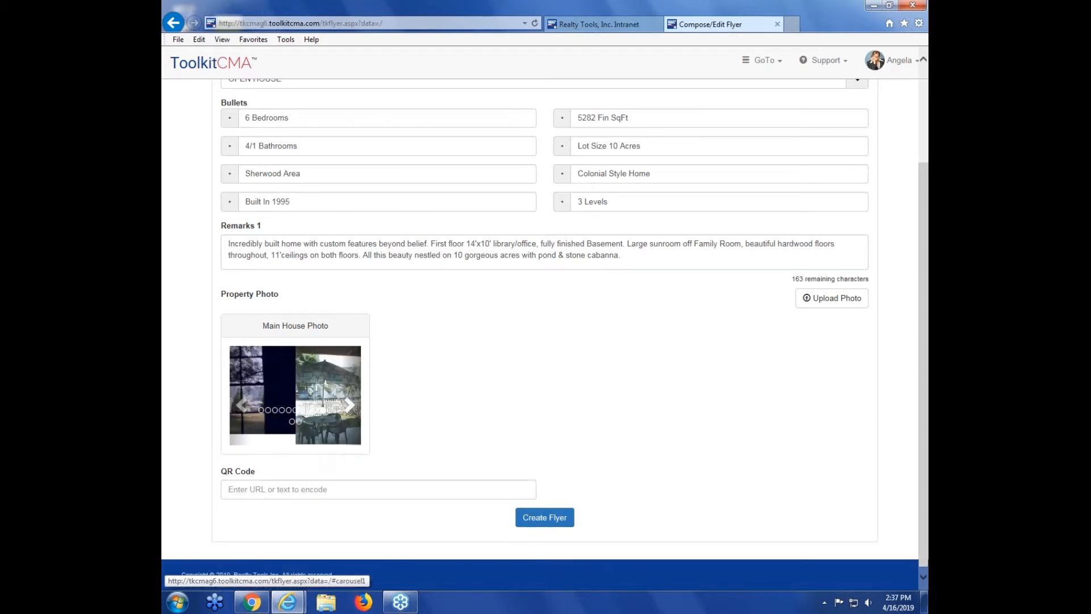
{"action": "left_click", "coordinate": [353, 408]}
{"action": "left_click", "coordinate": [352, 407]}
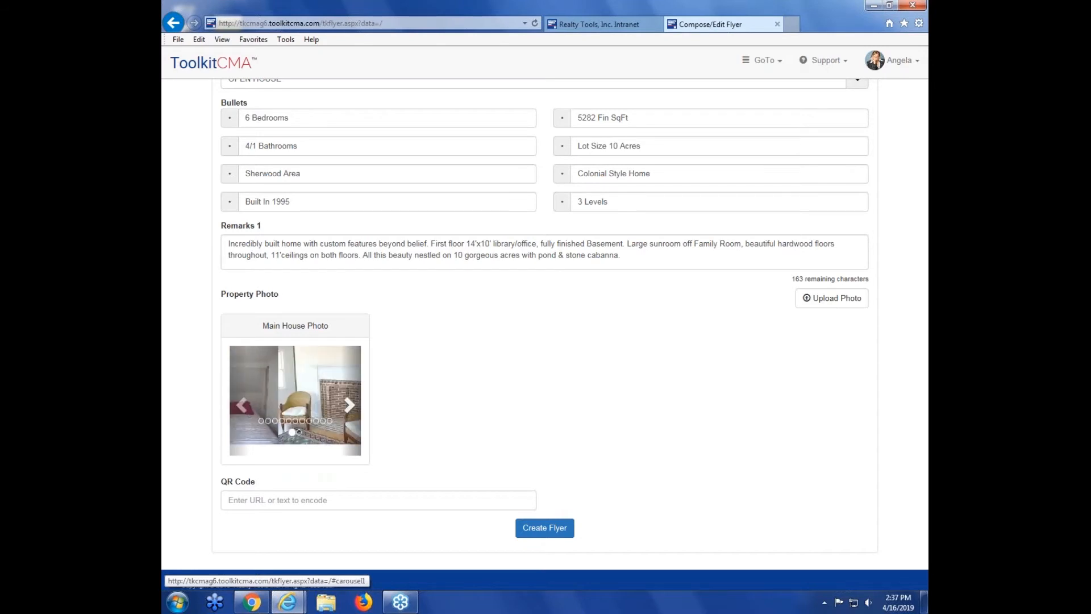
{"action": "left_click", "coordinate": [352, 407]}
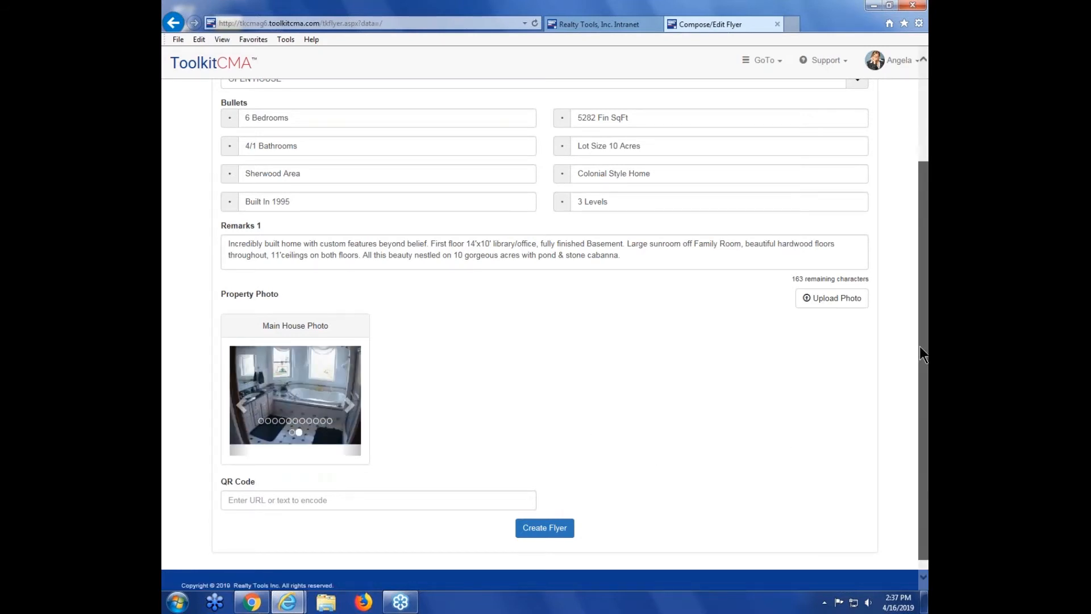
{"action": "scroll", "coordinate": [920, 346], "scroll_direction": "down", "scroll_amount": 1}
{"action": "left_click_drag", "start_coordinate": [222, 468], "coordinate": [254, 466]}
{"action": "left_click", "coordinate": [274, 466]}
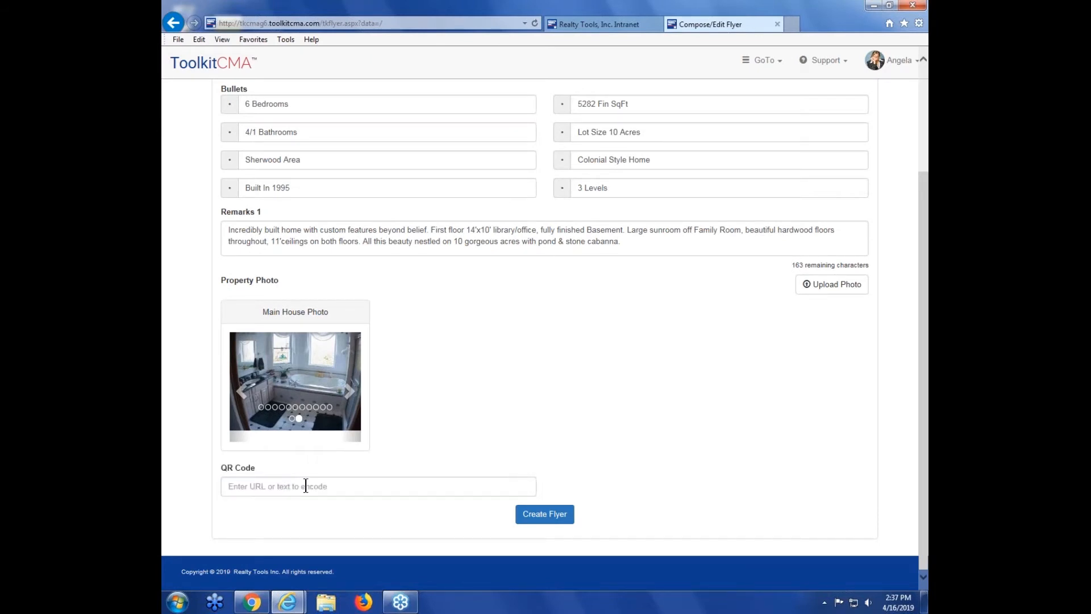
{"action": "left_click", "coordinate": [305, 486]}
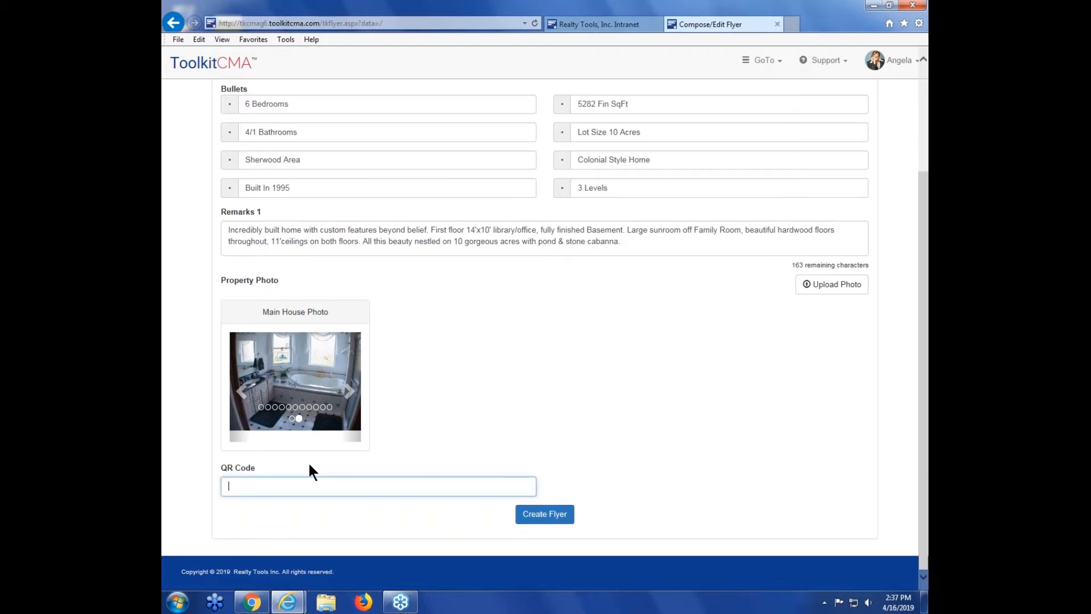
{"action": "type", "text": "www.real"}
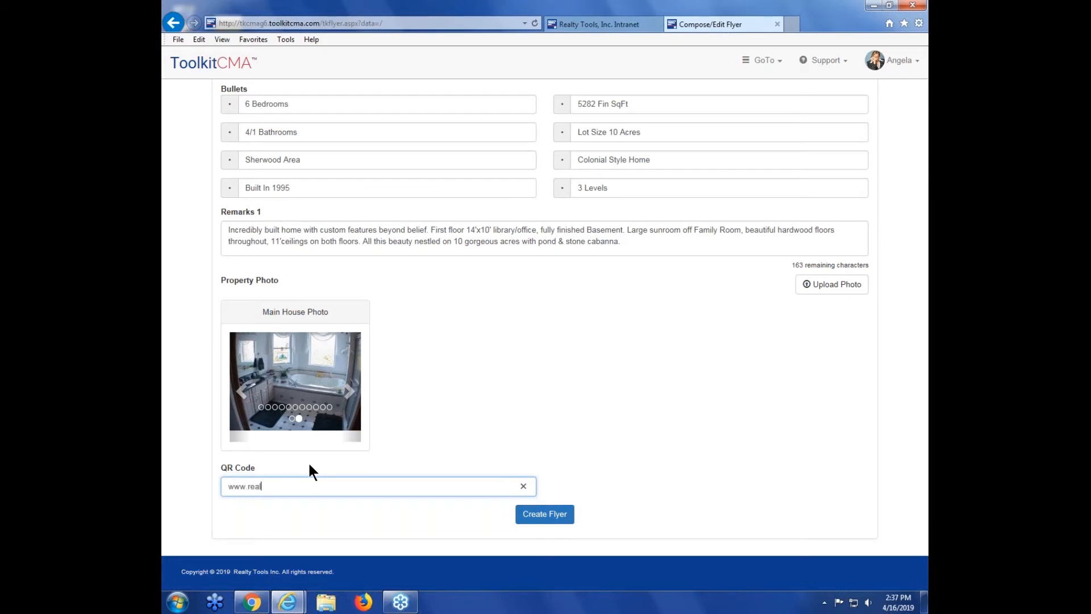
{"action": "type", "text": "tytools.com"}
{"action": "left_click", "coordinate": [441, 405]}
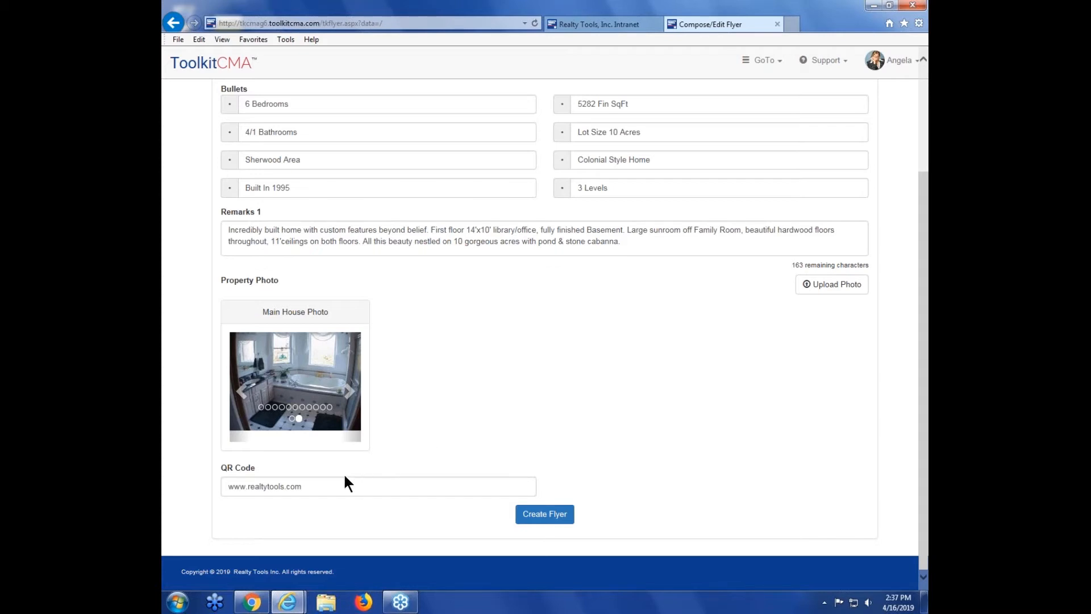
{"action": "left_click", "coordinate": [337, 486]}
{"action": "left_click", "coordinate": [453, 397]}
Step: Create the flyer, review the generated PDF and close its tab
{"action": "left_click", "coordinate": [556, 520]}
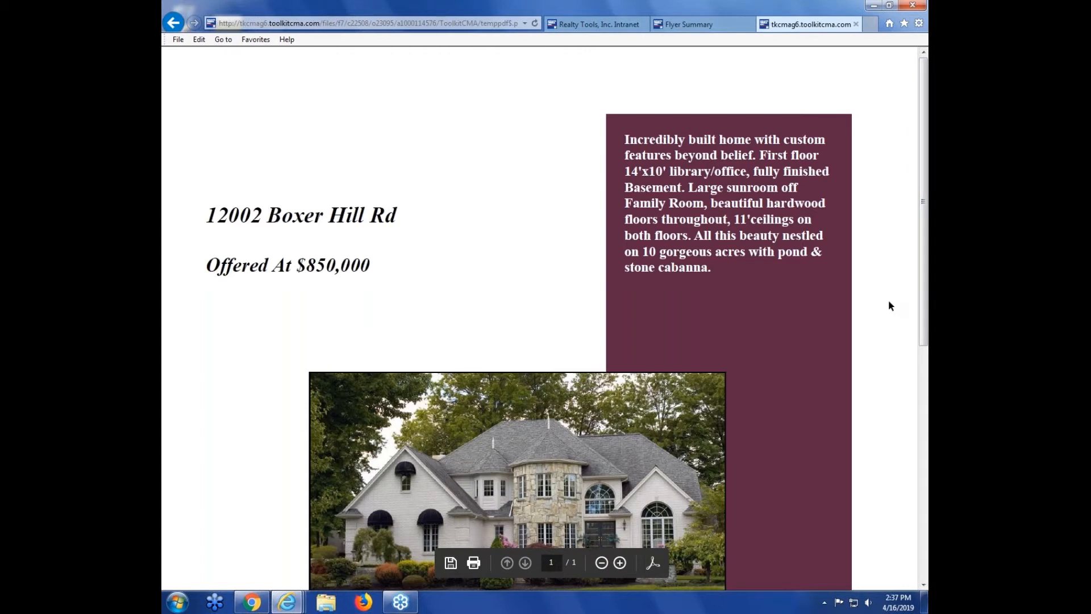
{"action": "scroll", "coordinate": [889, 301], "scroll_direction": "down", "scroll_amount": 4}
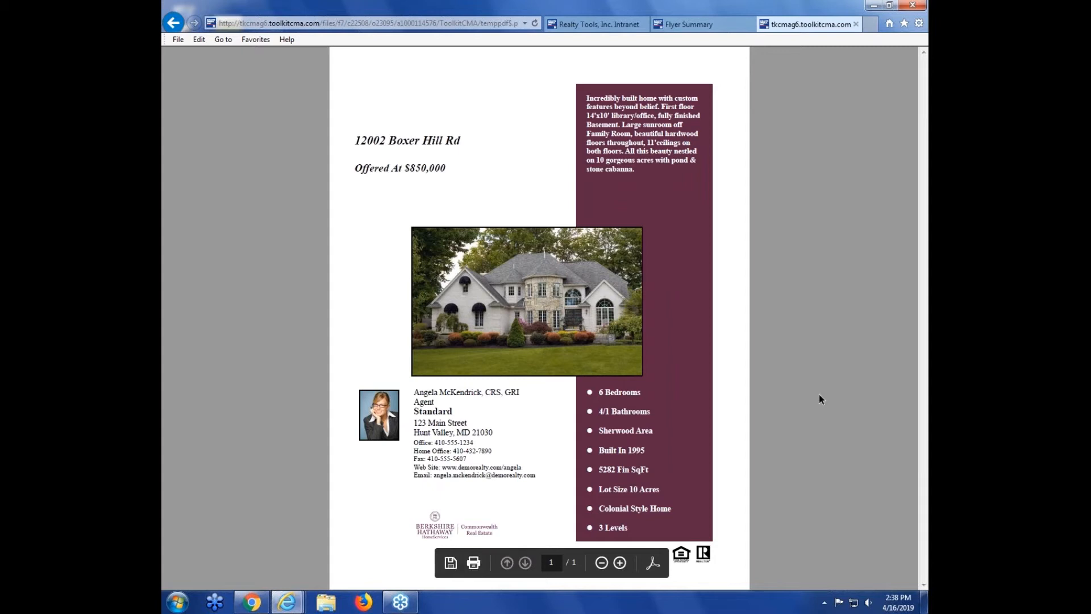
{"action": "left_click", "coordinate": [855, 19]}
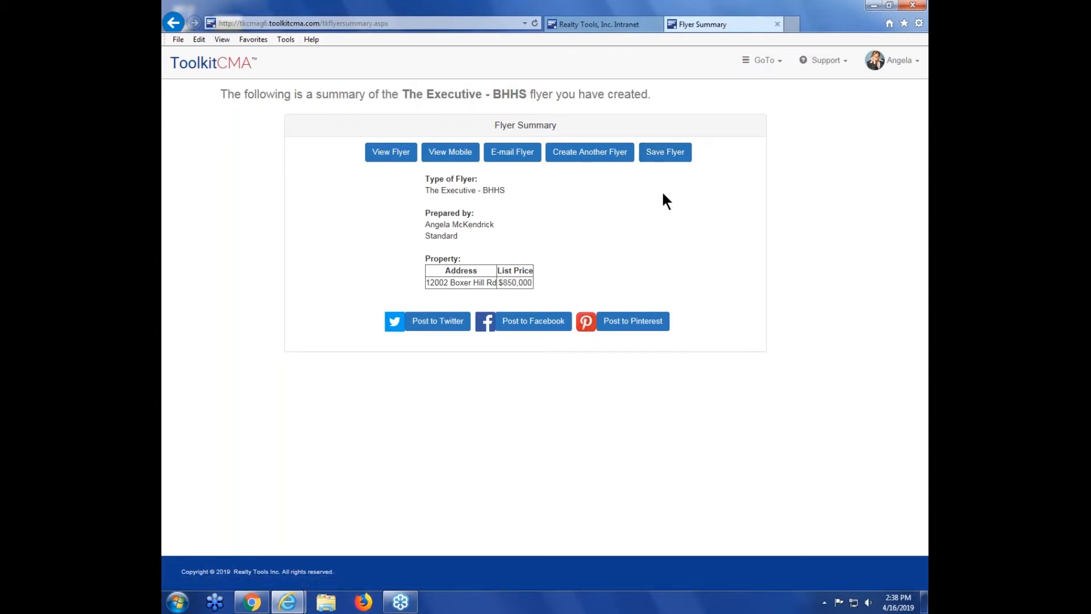
{"action": "left_click", "coordinate": [668, 158]}
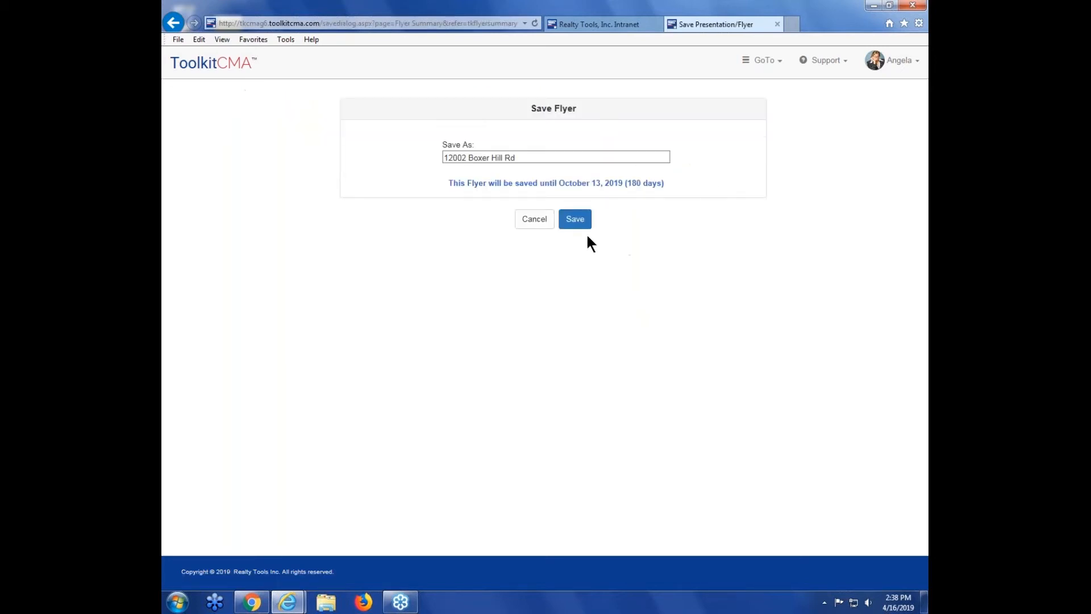
{"action": "left_click", "coordinate": [583, 225]}
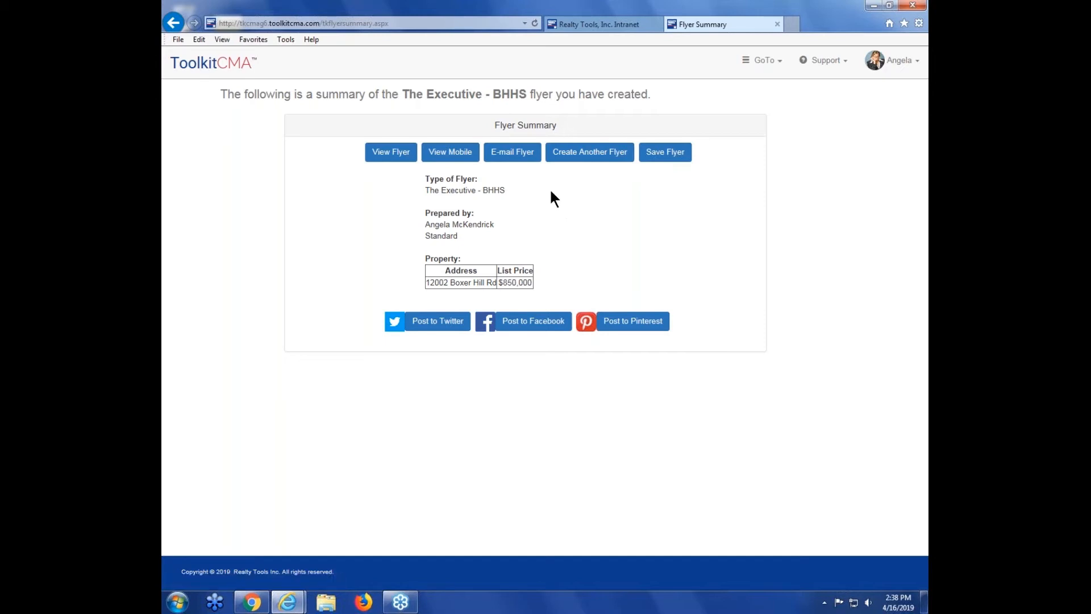
Step: Open the flyer e-mail form and return to the flyer summary without sending
{"action": "left_click", "coordinate": [509, 160]}
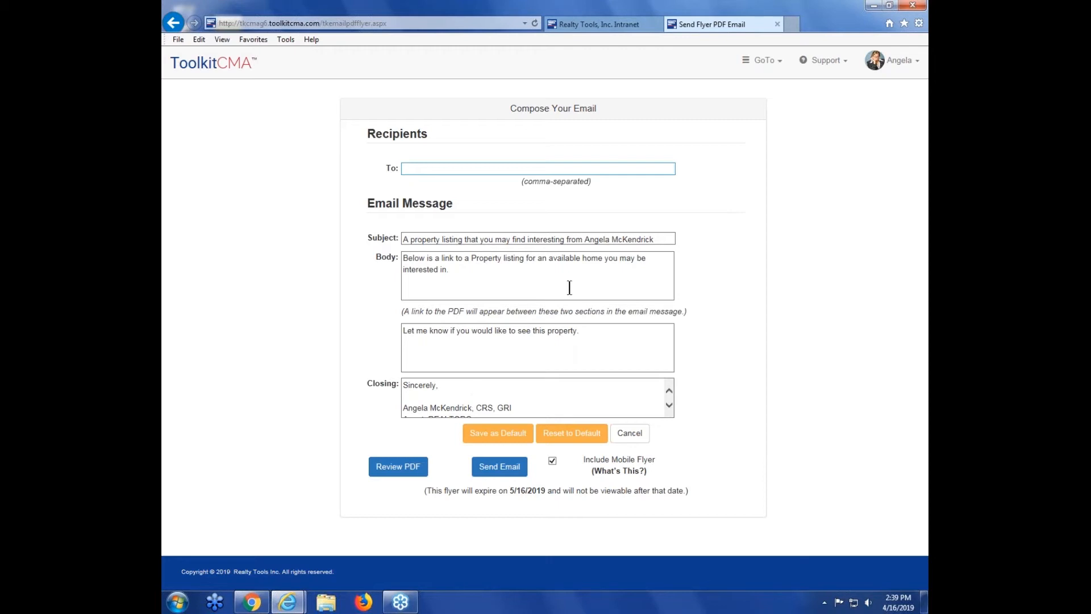
{"action": "left_click", "coordinate": [760, 61]}
{"action": "left_click", "coordinate": [743, 159]}
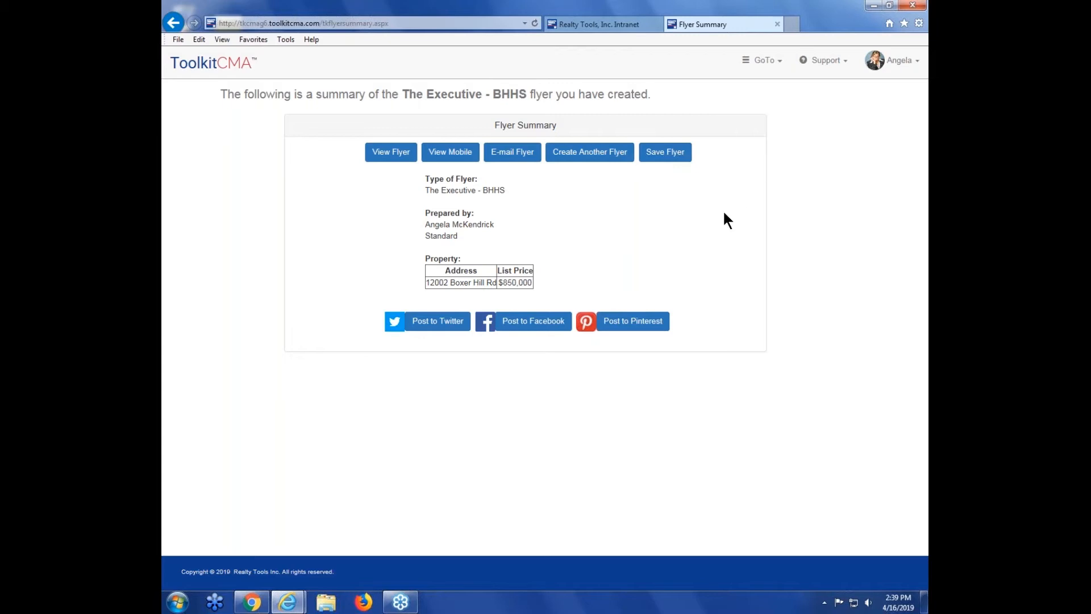
Step: Open the flyer's compose and edit page, review its fields, and return to the home page
{"action": "left_click", "coordinate": [762, 64]}
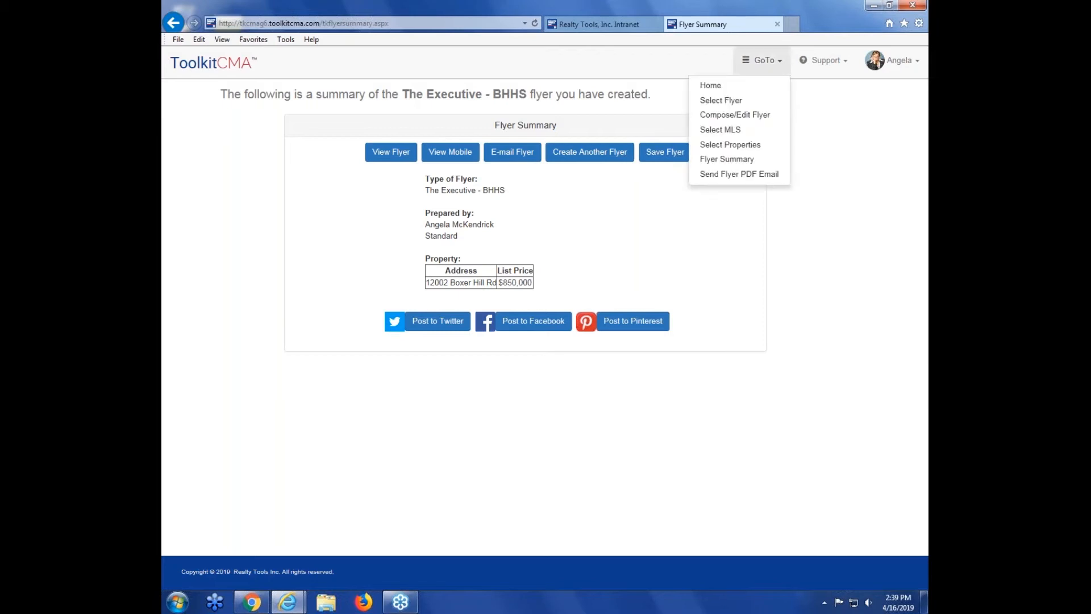
{"action": "left_click", "coordinate": [758, 123]}
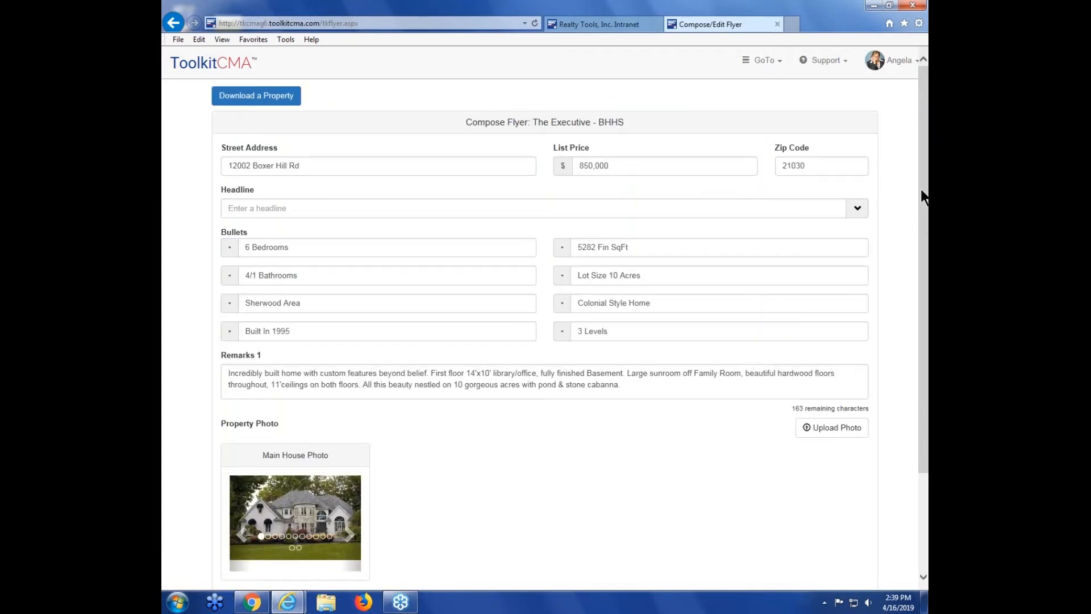
{"action": "left_click_drag", "start_coordinate": [921, 200], "coordinate": [924, 307]}
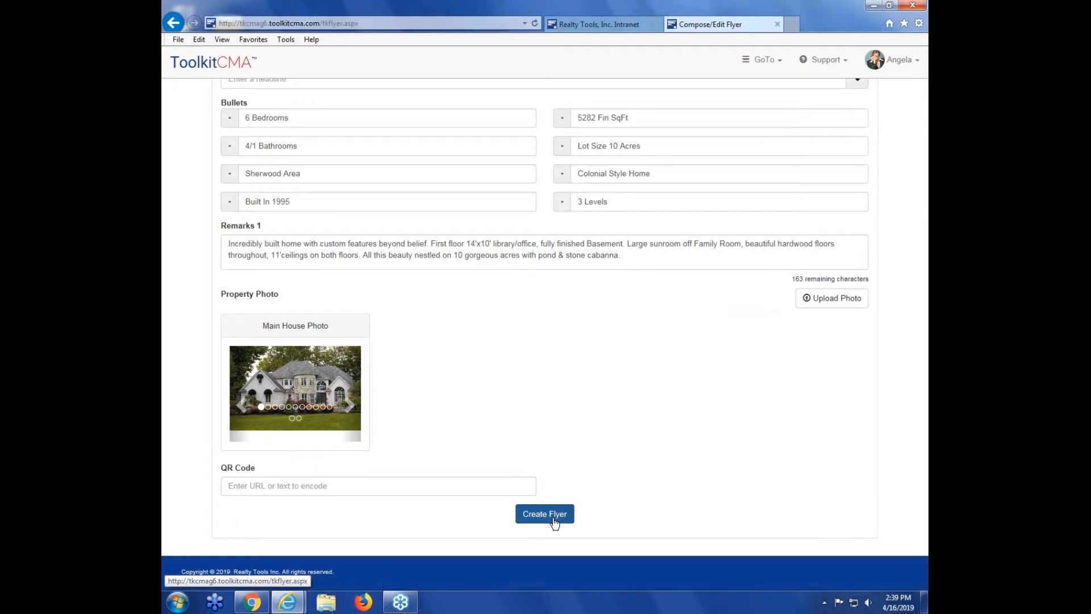
{"action": "left_click", "coordinate": [564, 515]}
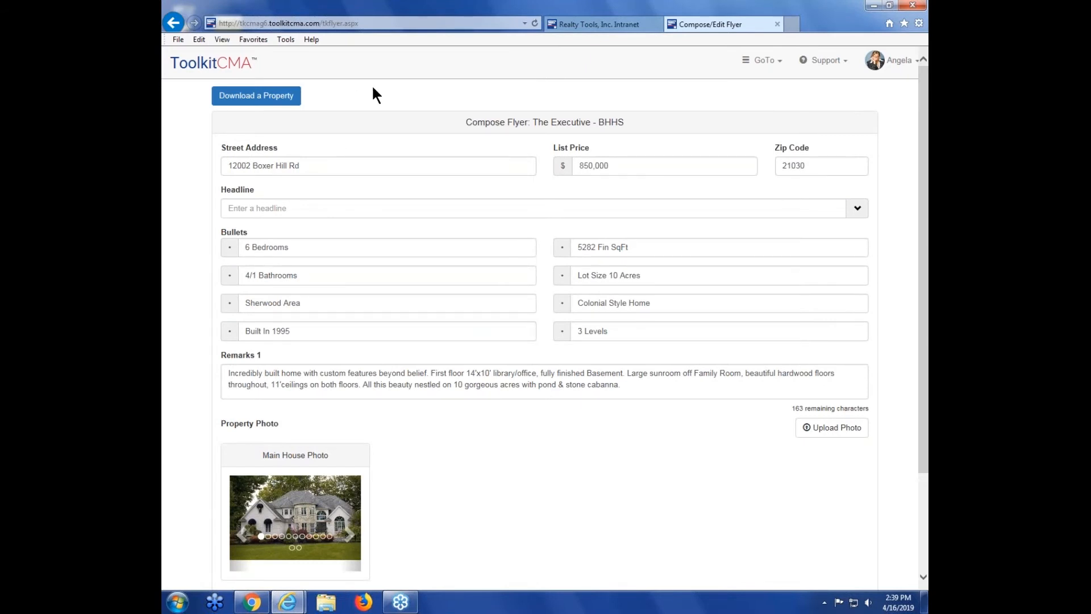
{"action": "left_click", "coordinate": [223, 67]}
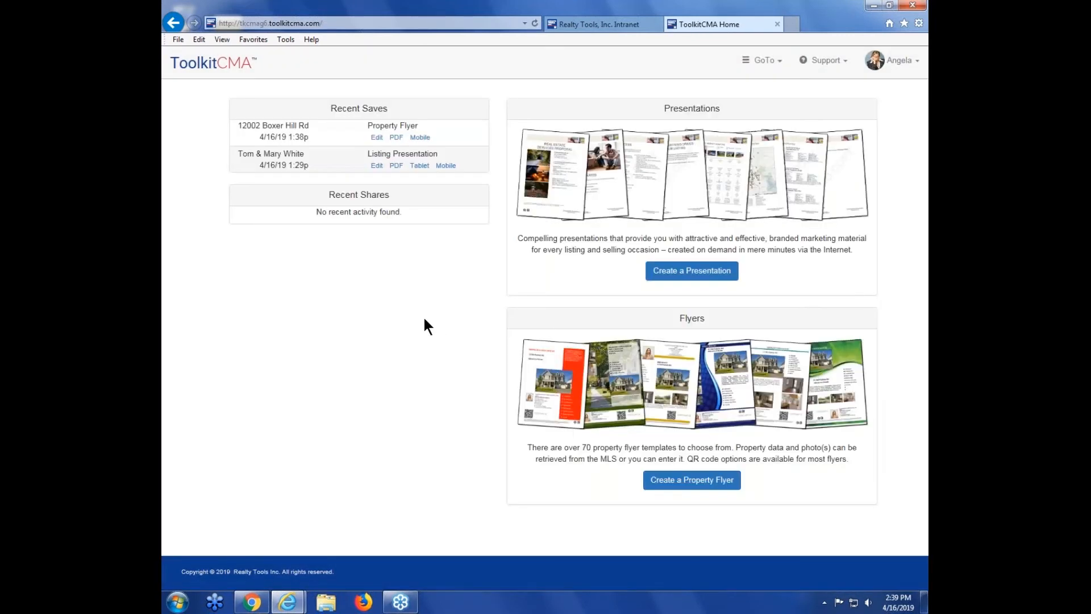
{"action": "left_click_drag", "start_coordinate": [369, 125], "coordinate": [423, 125]}
{"action": "left_click", "coordinate": [345, 116]}
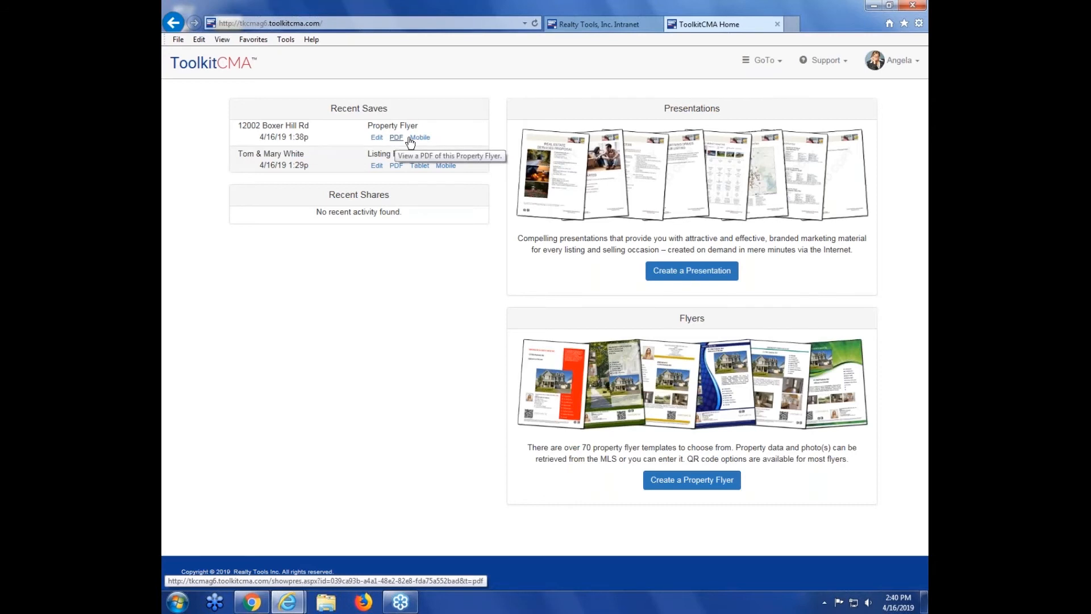
{"action": "left_click", "coordinate": [376, 138]}
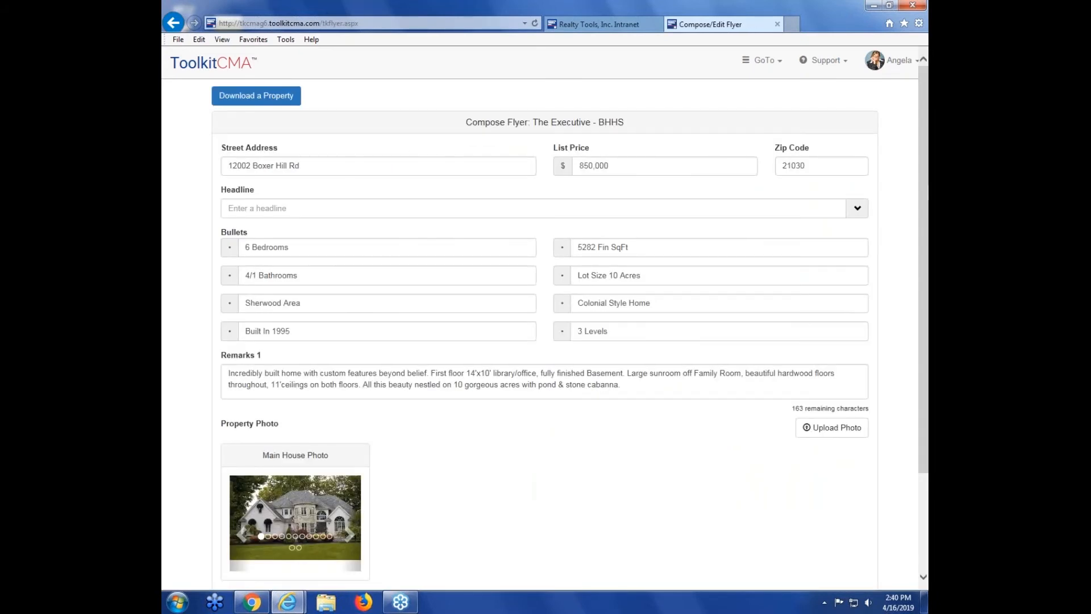
{"action": "scroll", "coordinate": [544, 335], "scroll_direction": "down", "scroll_amount": 5}
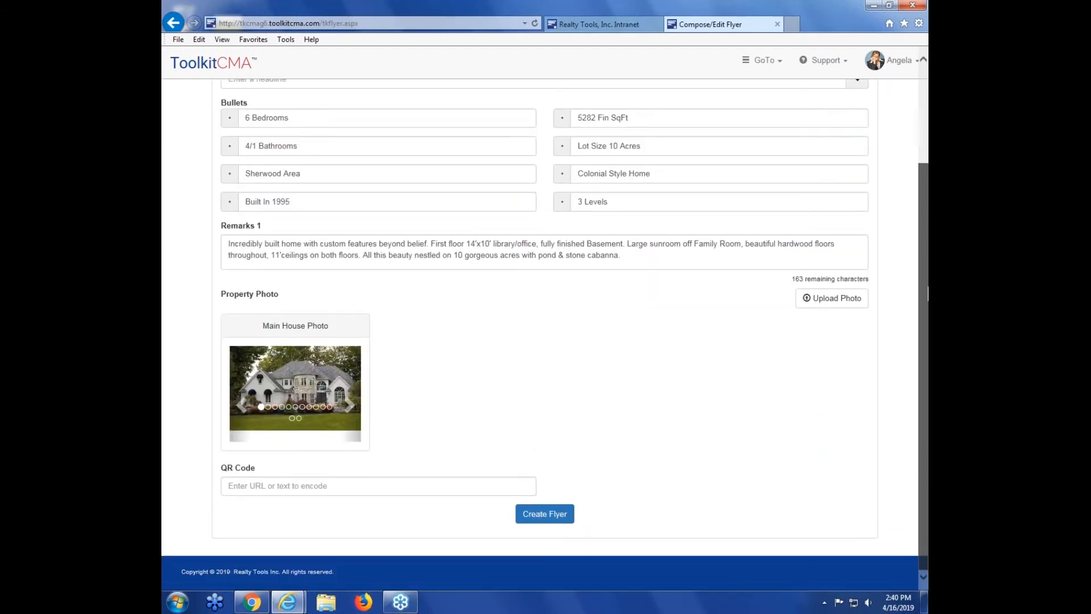
{"action": "scroll", "coordinate": [544, 335], "scroll_direction": "up", "scroll_amount": 5}
{"action": "scroll", "coordinate": [864, 275], "scroll_direction": "up", "scroll_amount": 1}
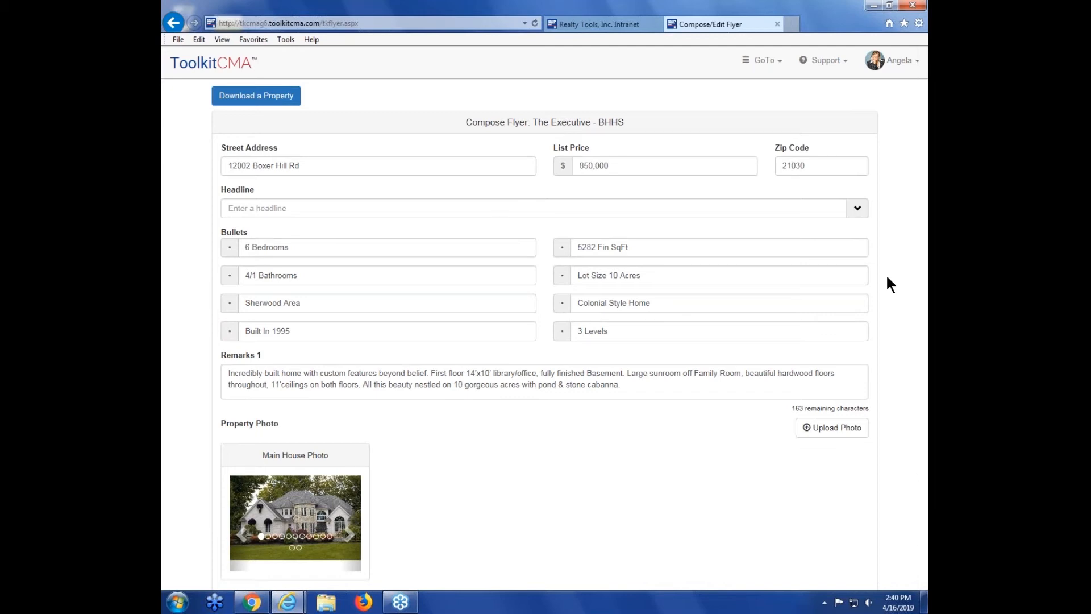
{"action": "left_click", "coordinate": [232, 66]}
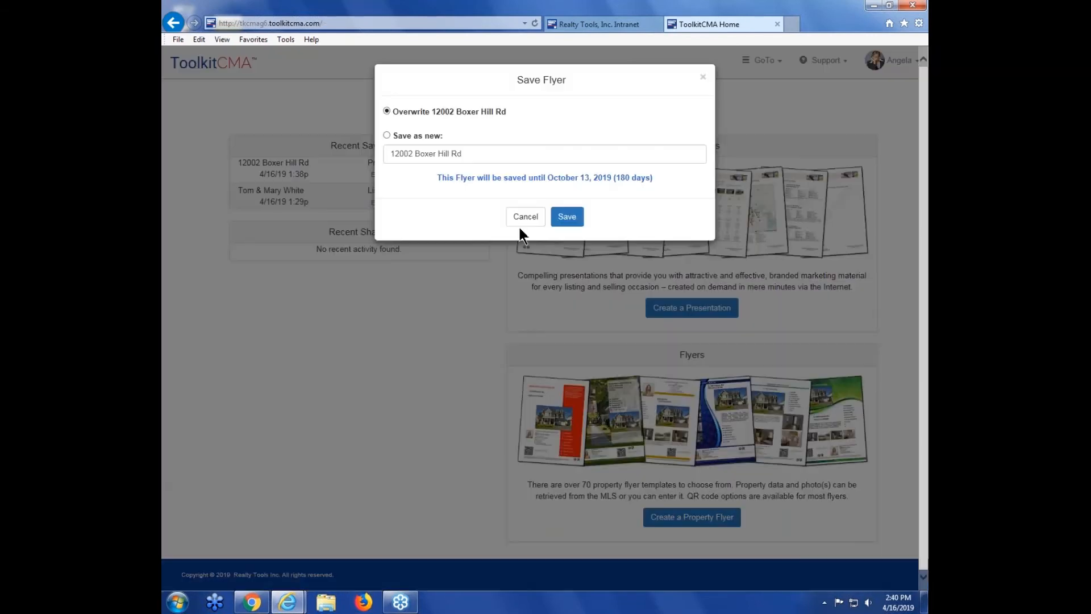
{"action": "left_click", "coordinate": [526, 219]}
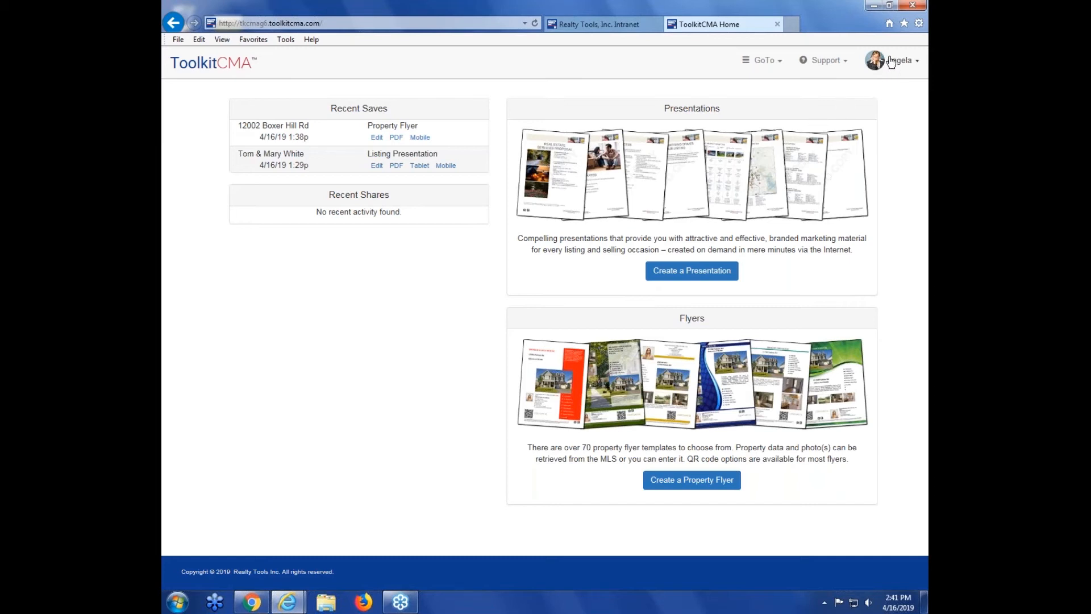
Step: Open program settings, base the summary average on all selected properties, and set both price range bounds to 4.00%
{"action": "left_click", "coordinate": [891, 67]}
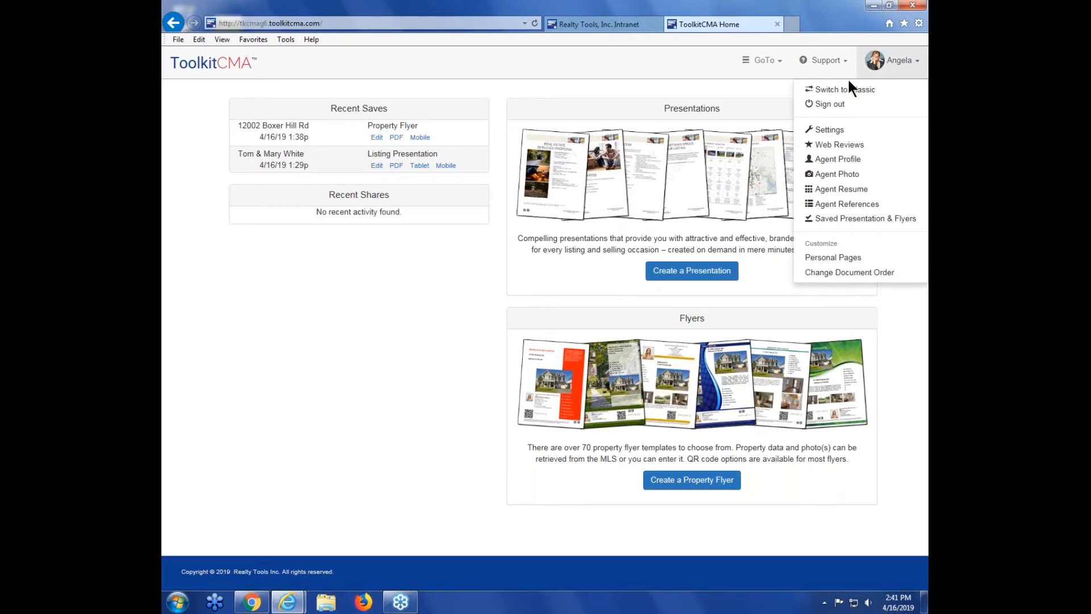
{"action": "left_click", "coordinate": [843, 137]}
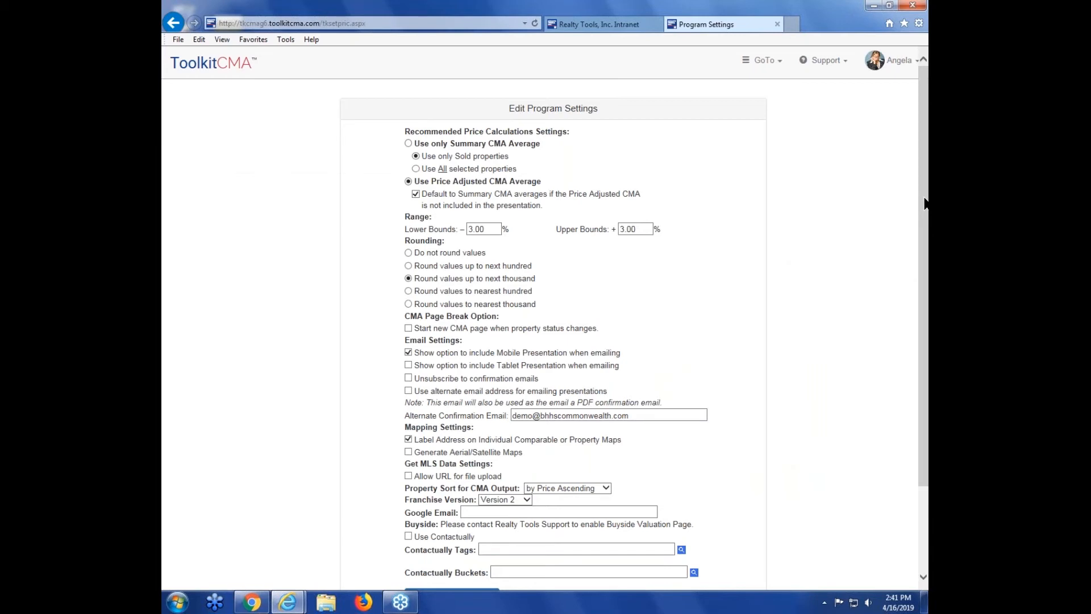
{"action": "scroll", "coordinate": [682, 171], "scroll_direction": "down", "scroll_amount": 1}
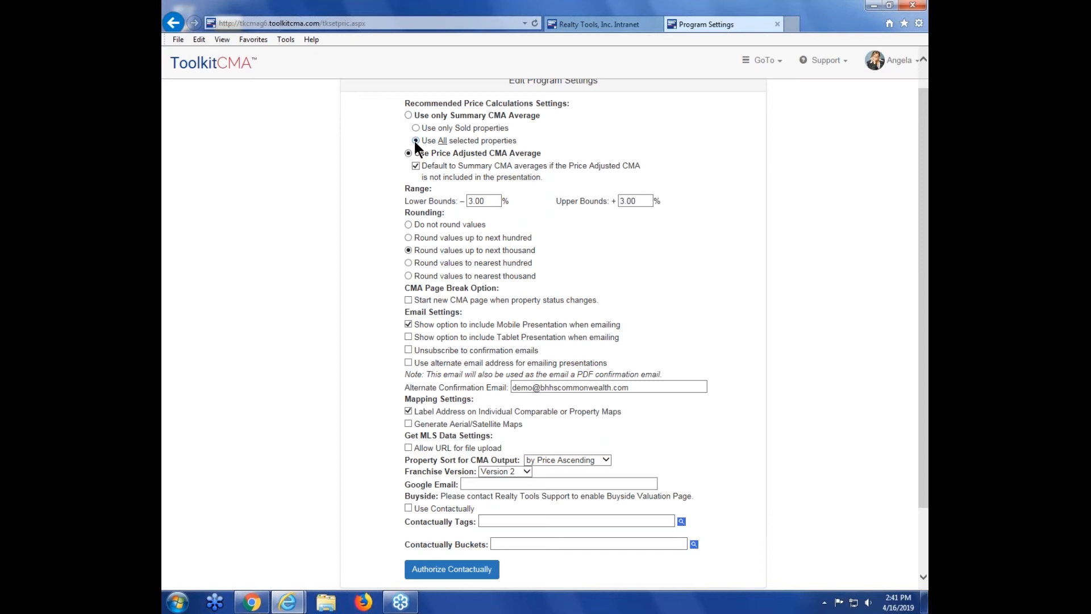
{"action": "left_click", "coordinate": [473, 201]}
{"action": "key", "text": "BackSpace"}
{"action": "type", "text": "4"}
{"action": "left_click", "coordinate": [619, 201]}
{"action": "key", "text": "Delete"}
{"action": "type", "text": "4"}
Step: Scroll through the remaining program settings to review the email, mapping and MLS options
{"action": "scroll", "coordinate": [401, 278], "scroll_direction": "down", "scroll_amount": 1}
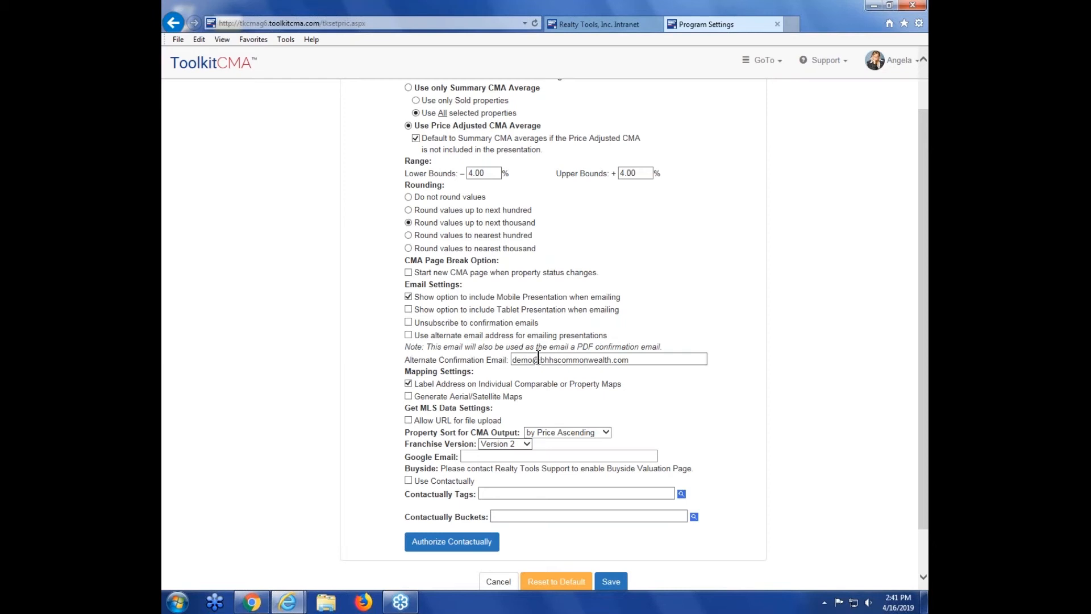
{"action": "scroll", "coordinate": [928, 312], "scroll_direction": "down", "scroll_amount": 1}
{"action": "scroll", "coordinate": [927, 311], "scroll_direction": "down", "scroll_amount": 1}
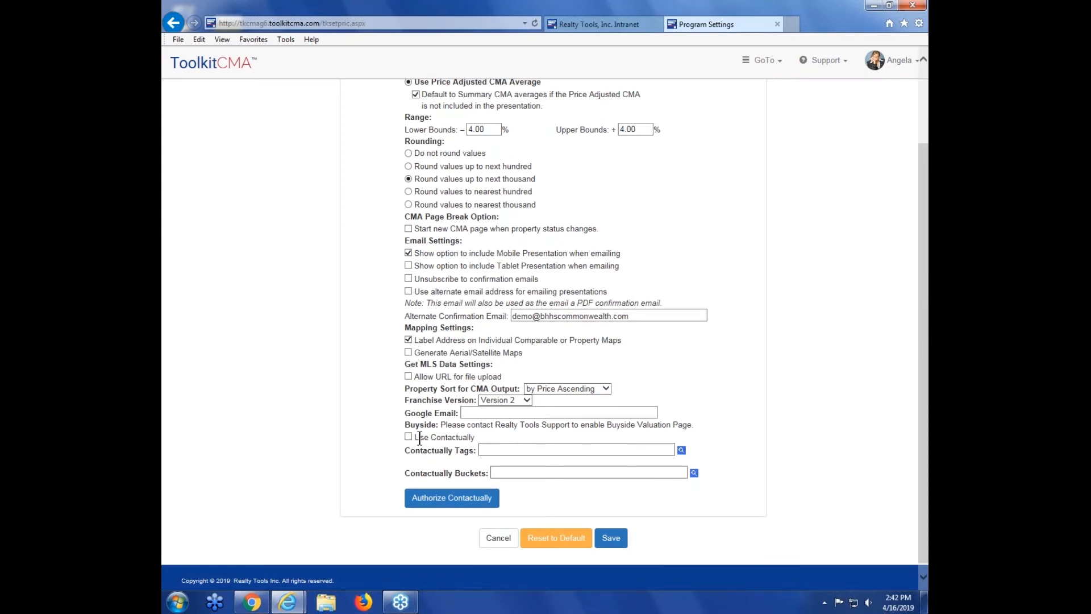
{"action": "scroll", "coordinate": [927, 403], "scroll_direction": "up", "scroll_amount": 5}
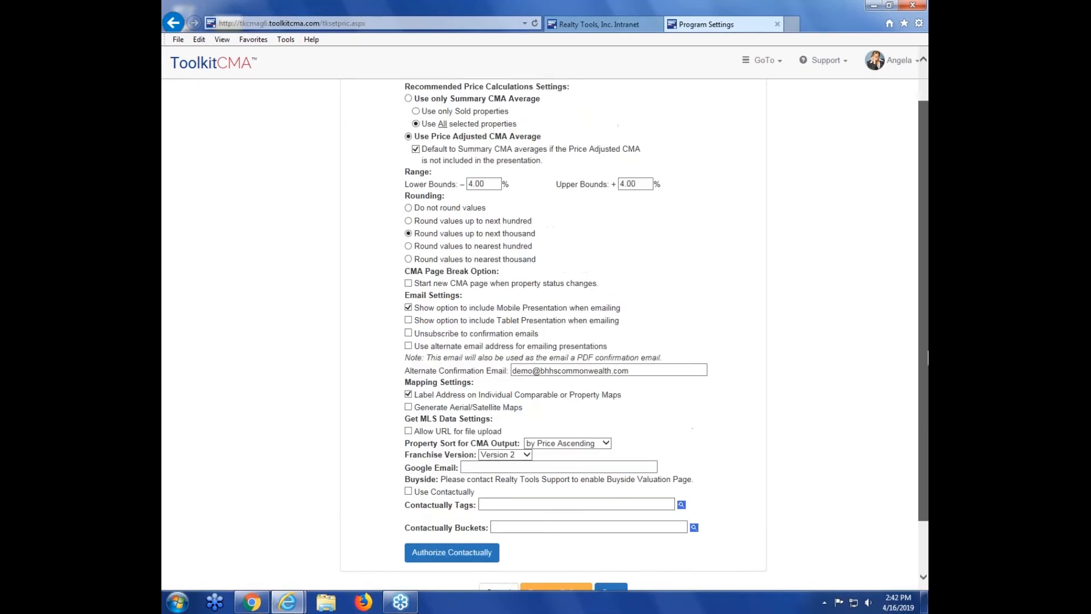
Step: Open the Web Reviews linking page, review the review sources, and go back to the home page
{"action": "left_click", "coordinate": [897, 69]}
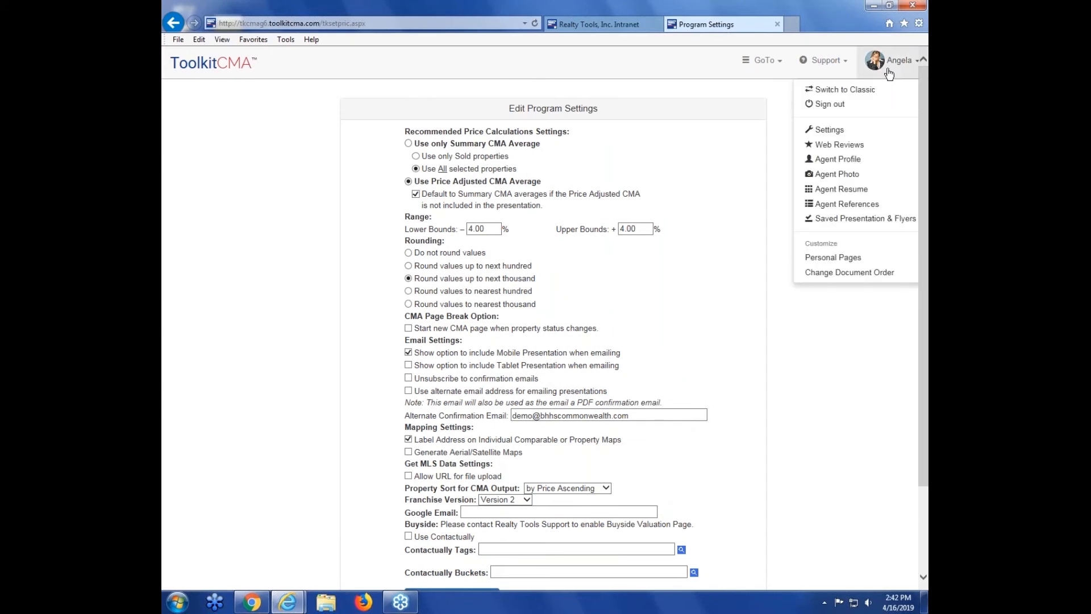
{"action": "left_click", "coordinate": [849, 149]}
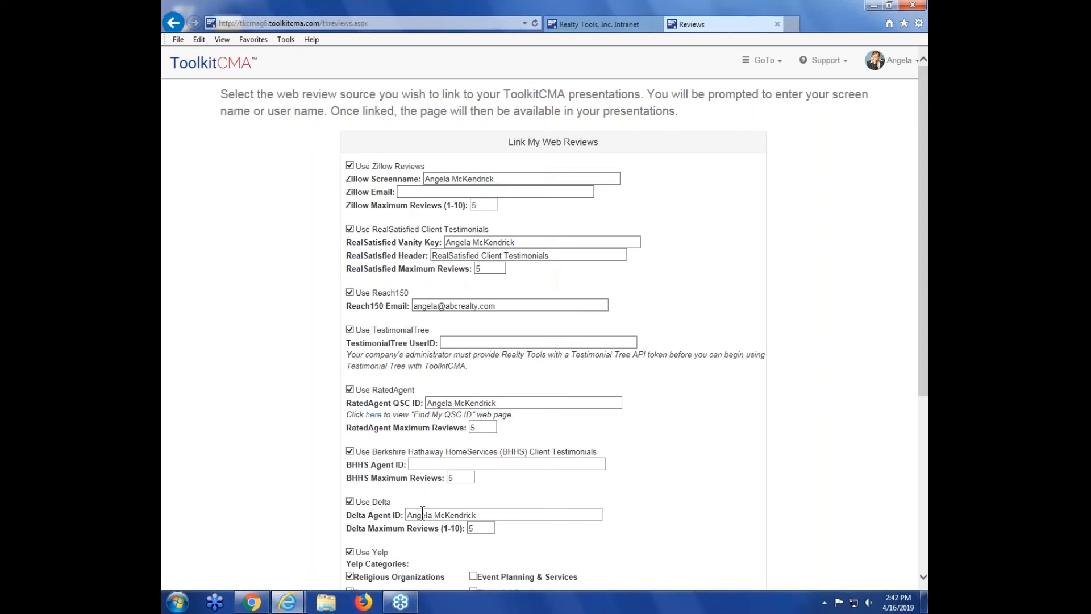
{"action": "left_click", "coordinate": [529, 402]}
{"action": "left_click", "coordinate": [682, 394]}
{"action": "left_click", "coordinate": [768, 60]}
{"action": "left_click", "coordinate": [745, 81]}
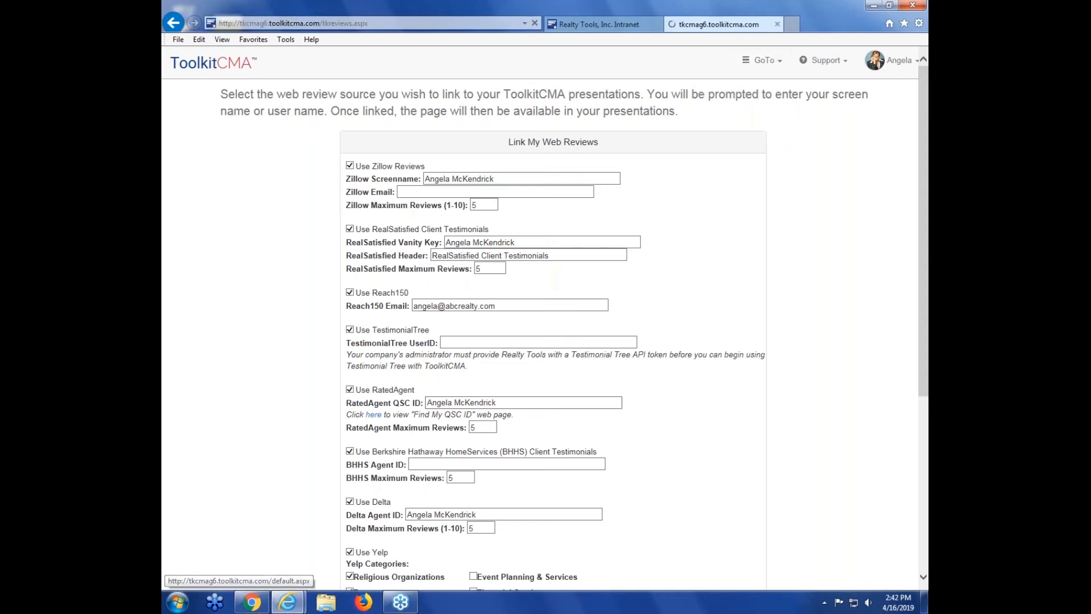
Step: Start a Listing Presentation and browse its list of available documents
{"action": "left_click", "coordinate": [704, 273]}
{"action": "left_click", "coordinate": [640, 158]}
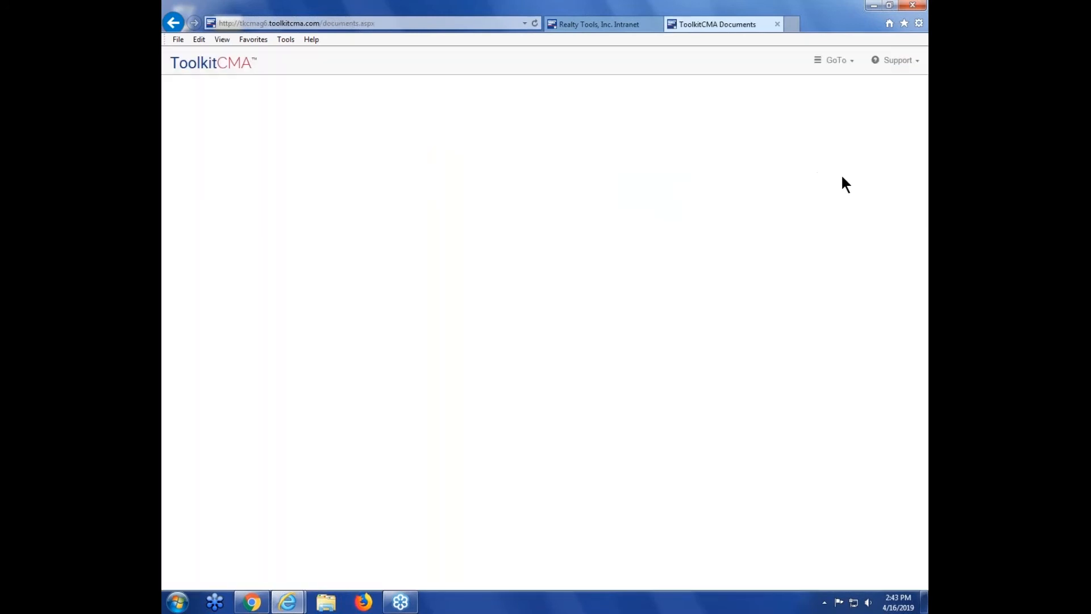
{"action": "left_click_drag", "start_coordinate": [925, 194], "coordinate": [925, 474]}
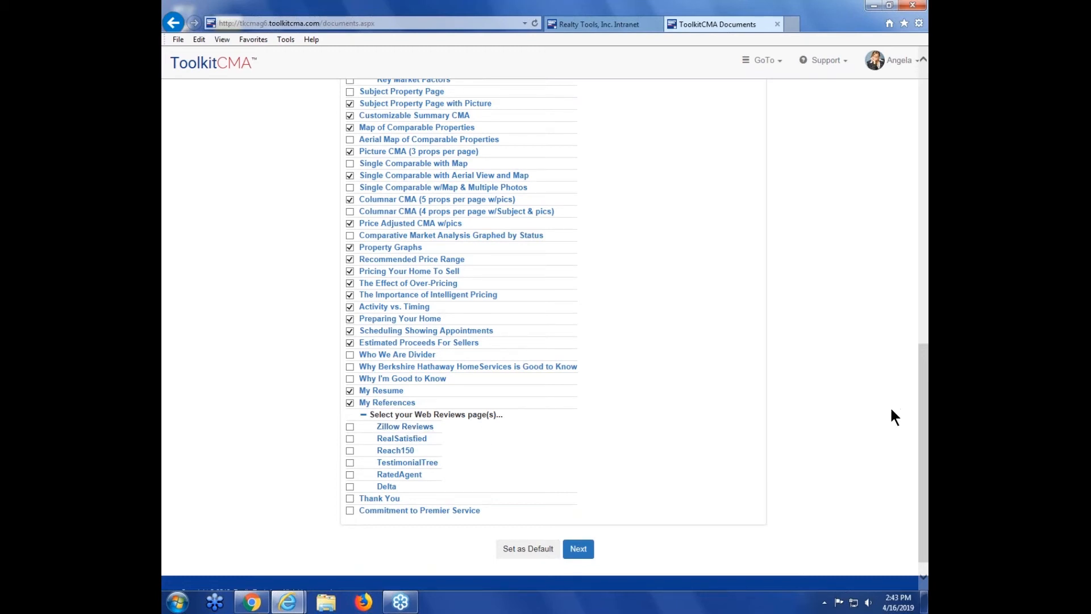
{"action": "scroll", "coordinate": [889, 408], "scroll_direction": "up", "scroll_amount": 2}
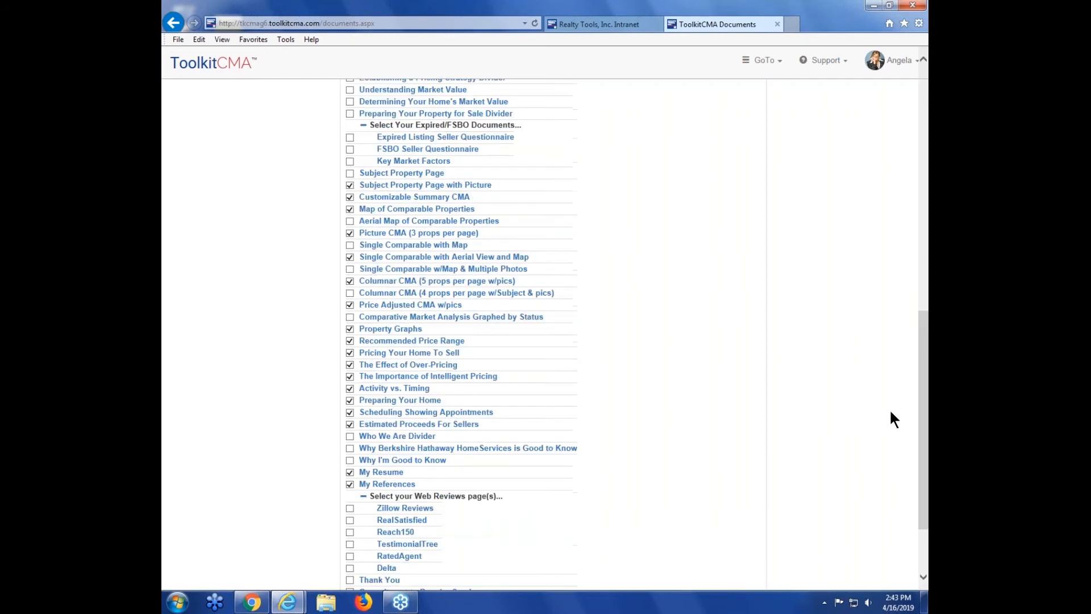
{"action": "scroll", "coordinate": [889, 408], "scroll_direction": "up", "scroll_amount": 7}
{"action": "scroll", "coordinate": [887, 102], "scroll_direction": "up", "scroll_amount": 3}
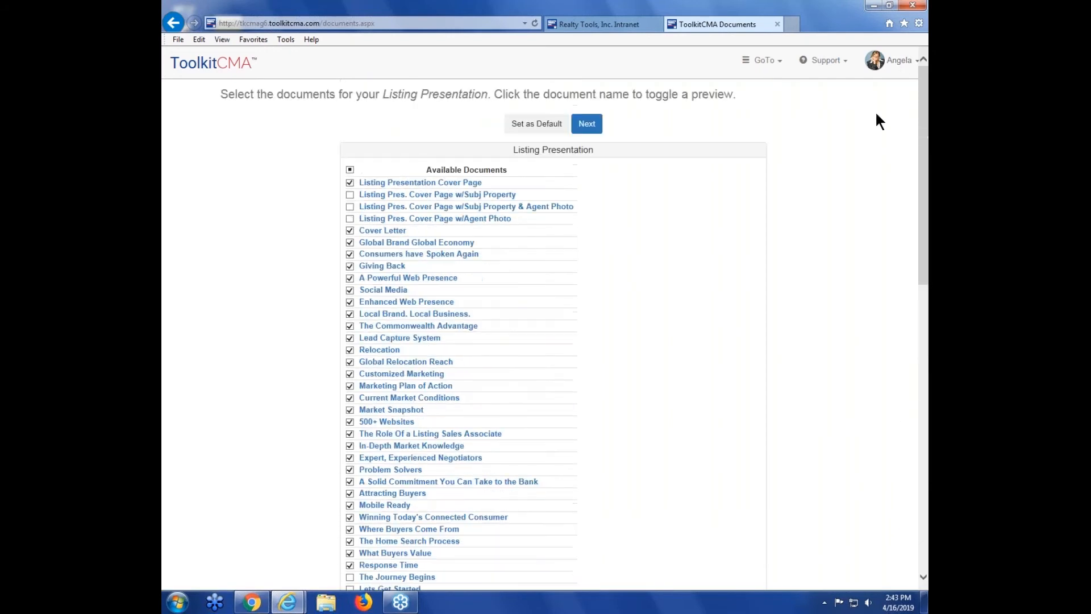
Step: Open the agent profile dialog, review the agent details, and cancel it
{"action": "left_click", "coordinate": [895, 60]}
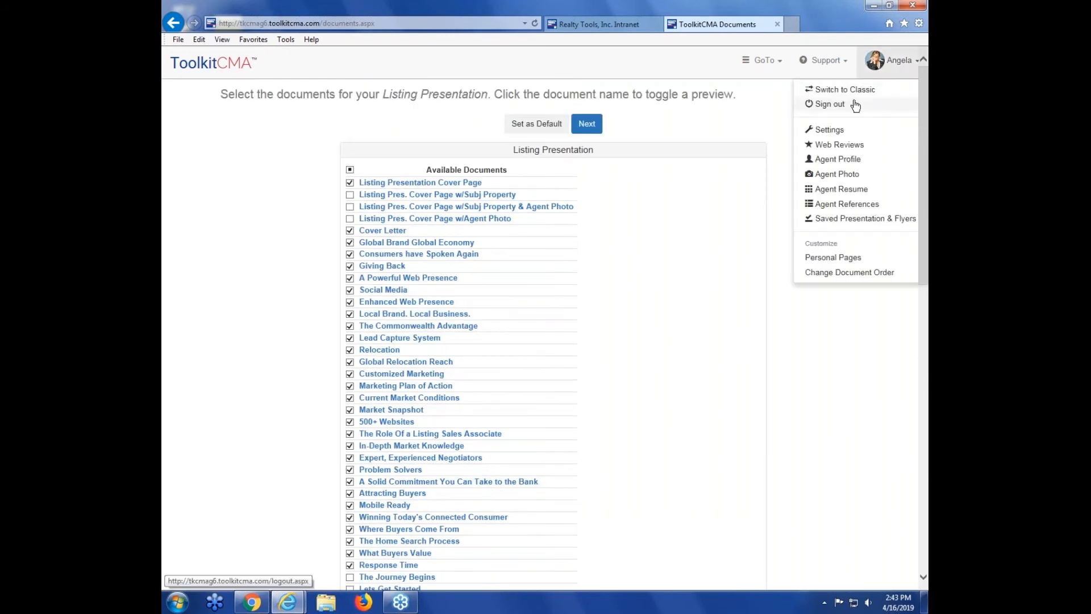
{"action": "left_click", "coordinate": [844, 162]}
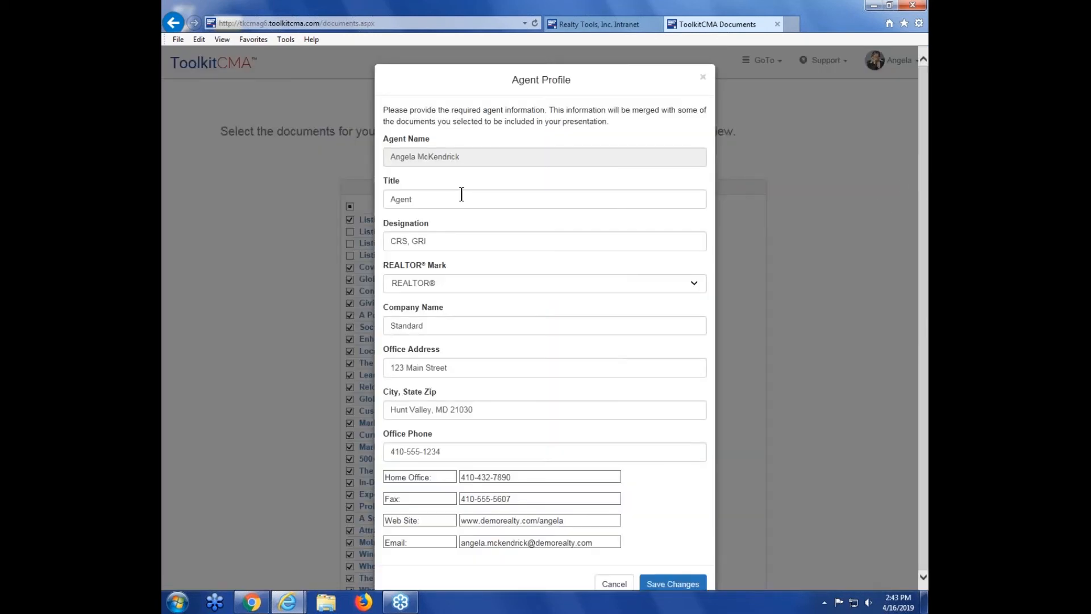
{"action": "scroll", "coordinate": [496, 174], "scroll_direction": "down", "scroll_amount": 1}
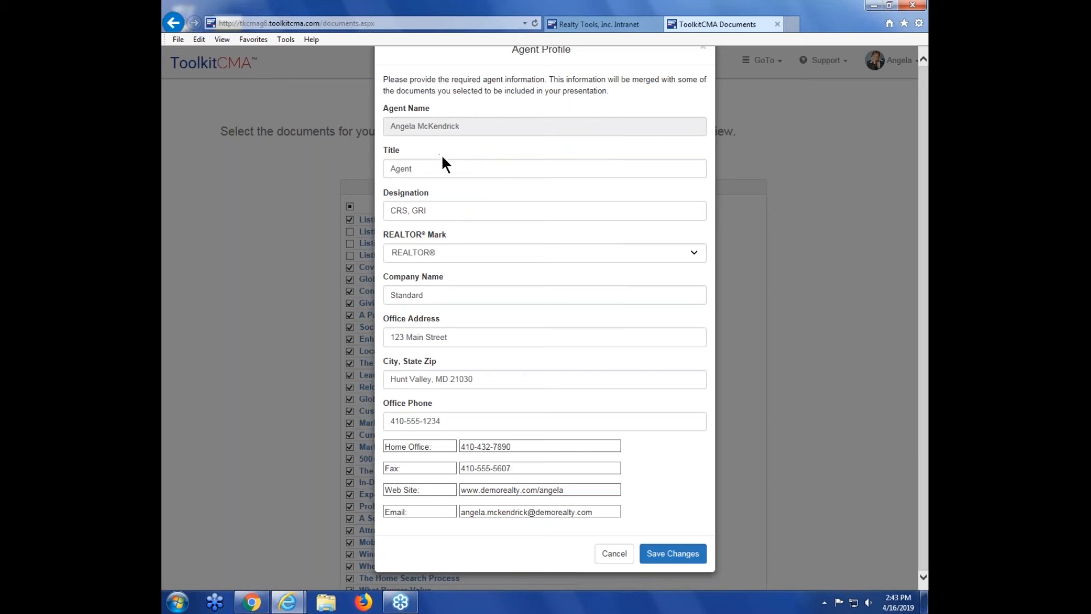
{"action": "left_click", "coordinate": [614, 553]}
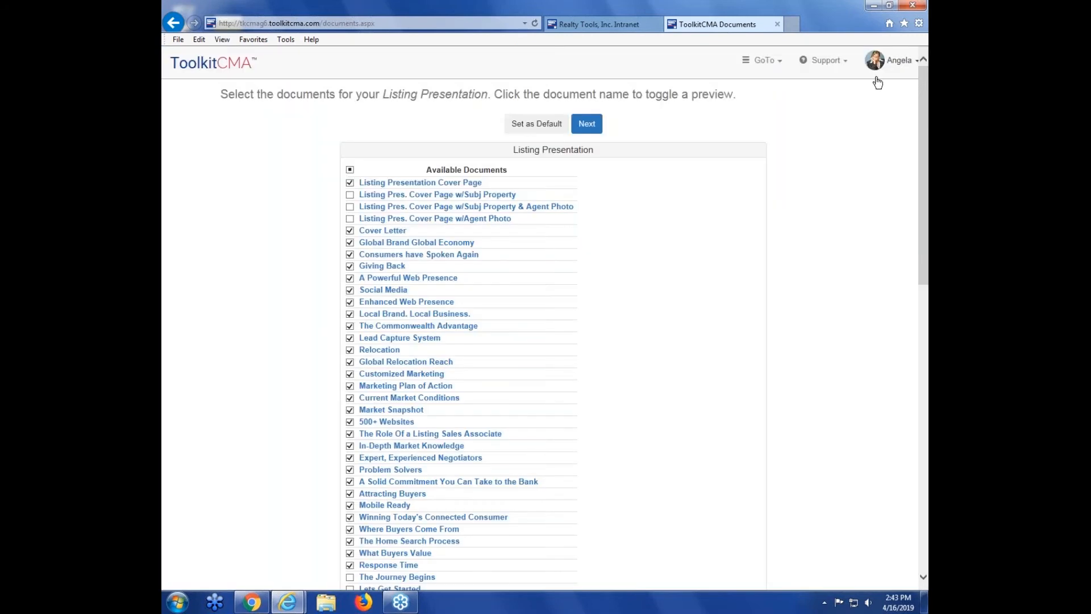
Step: Open the agent photo page
{"action": "left_click", "coordinate": [883, 70]}
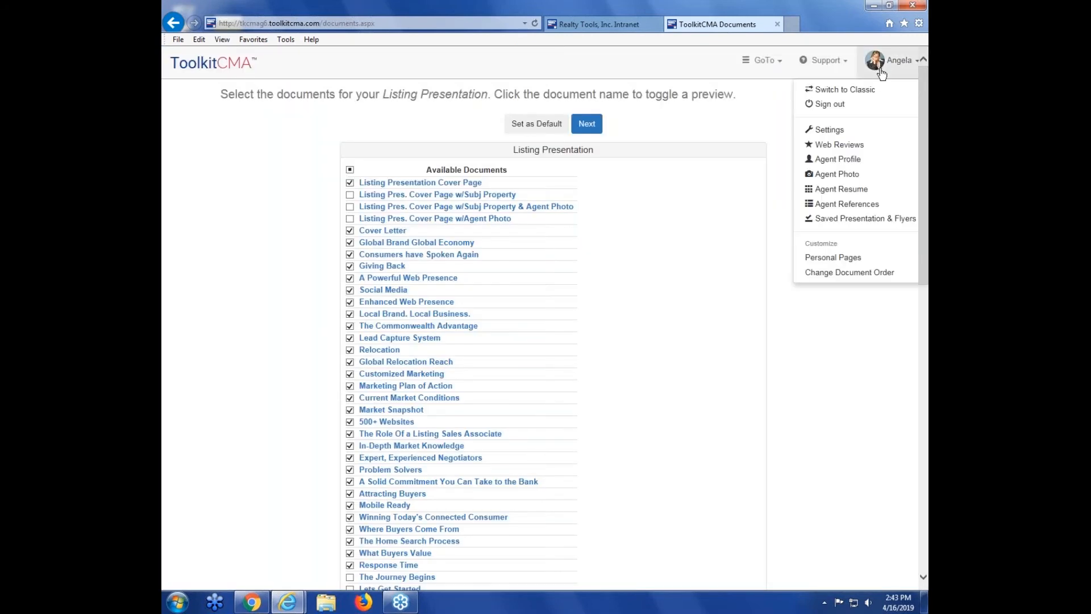
{"action": "left_click", "coordinate": [842, 180]}
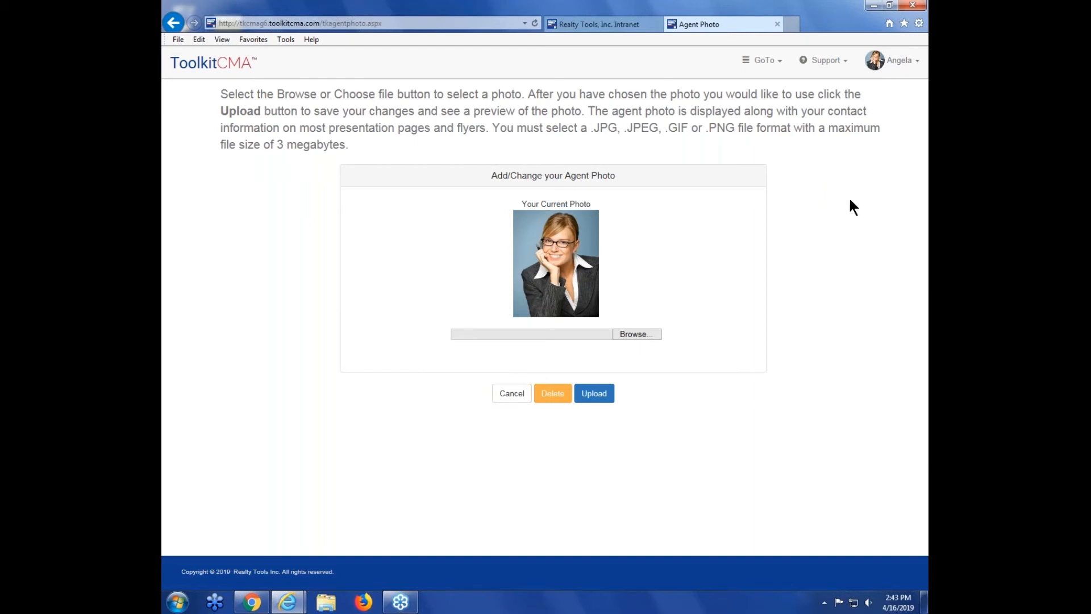
Step: Open the agent resume, review its sections, and save it
{"action": "left_click", "coordinate": [892, 67]}
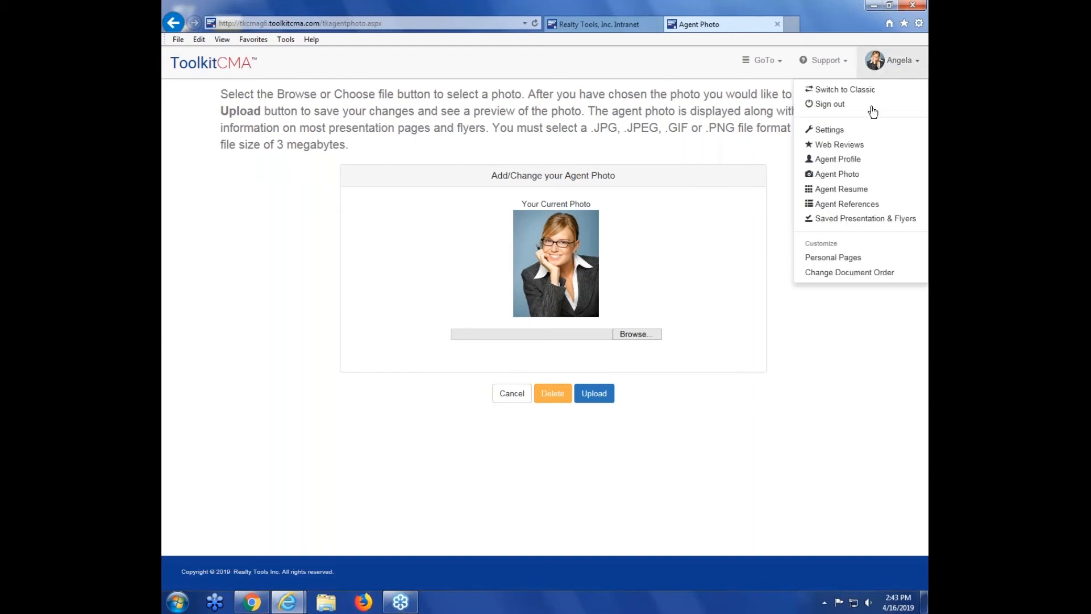
{"action": "left_click", "coordinate": [863, 193]}
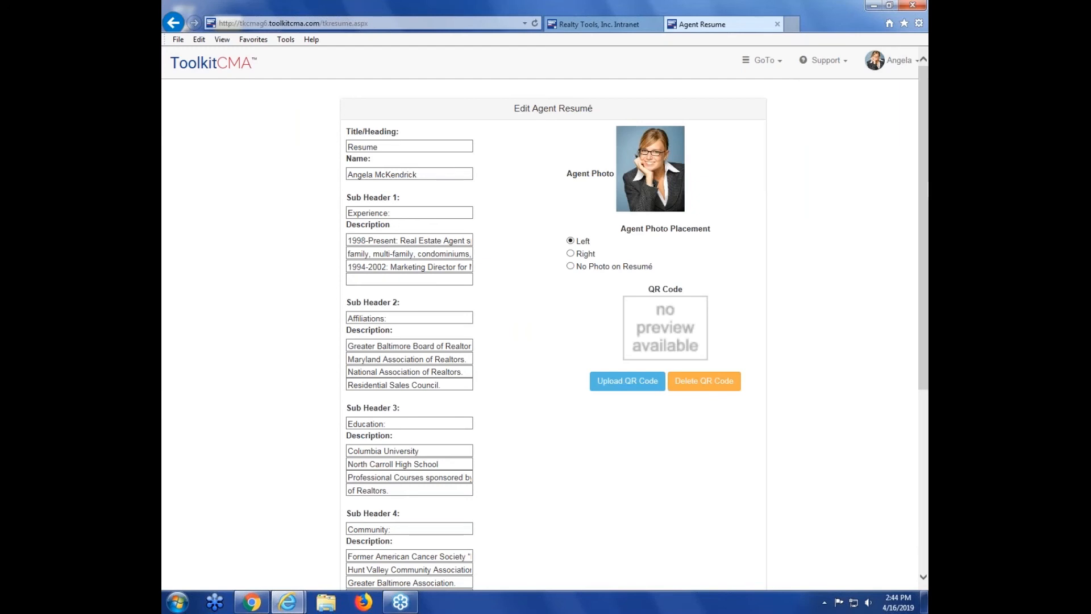
{"action": "left_click_drag", "start_coordinate": [923, 198], "coordinate": [924, 321]}
{"action": "scroll", "coordinate": [659, 452], "scroll_direction": "down", "scroll_amount": 1}
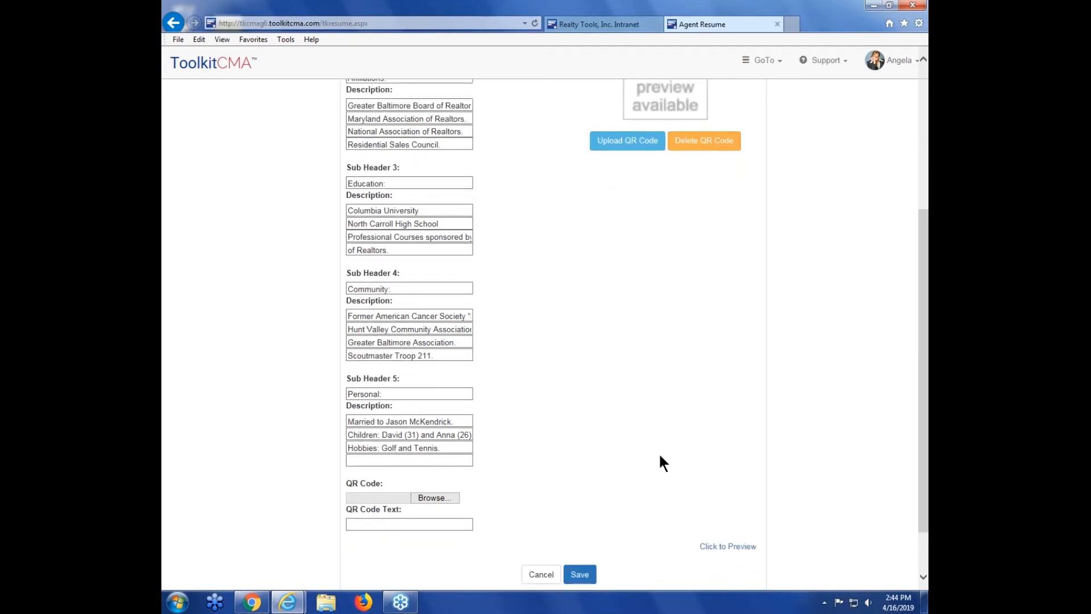
{"action": "left_click", "coordinate": [580, 575]}
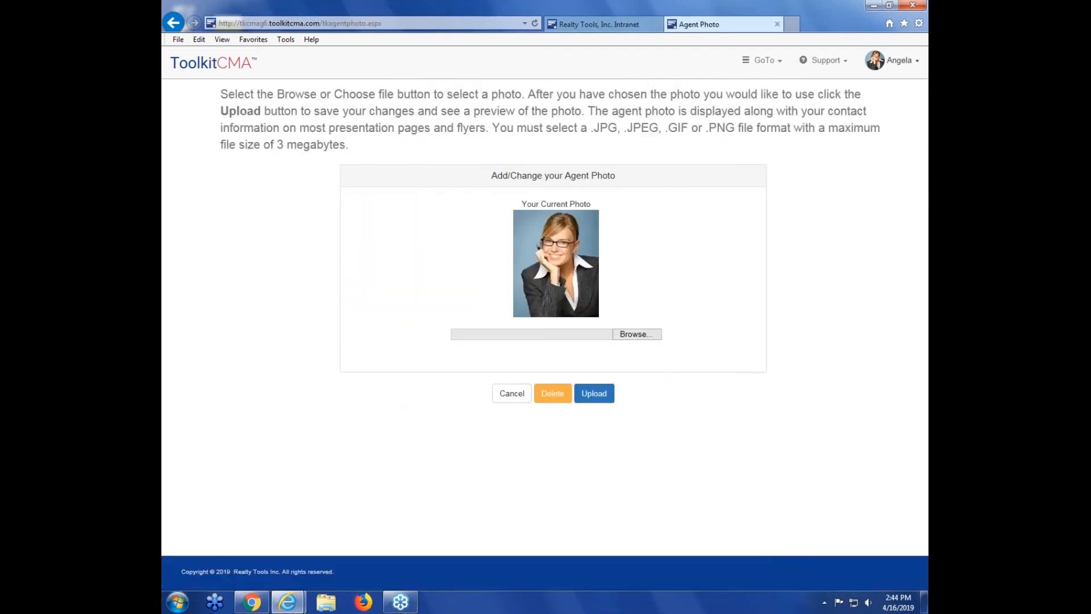
Step: Open the customer references page, review the seller and buyer references, and close it
{"action": "left_click", "coordinate": [893, 59]}
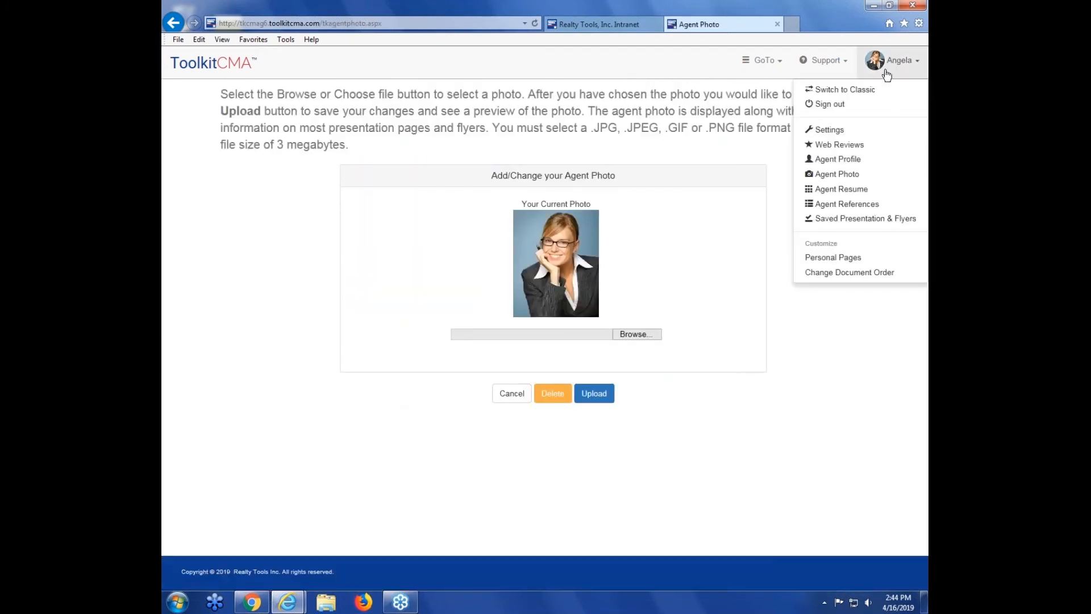
{"action": "left_click", "coordinate": [852, 204]}
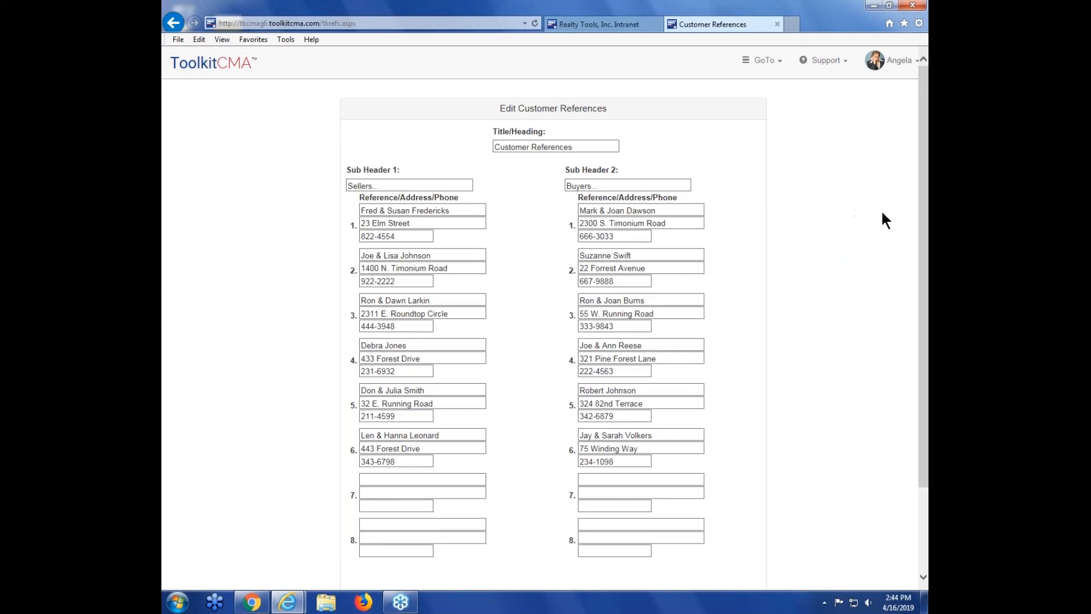
{"action": "left_click_drag", "start_coordinate": [924, 215], "coordinate": [923, 279]}
{"action": "left_click", "coordinate": [580, 556]}
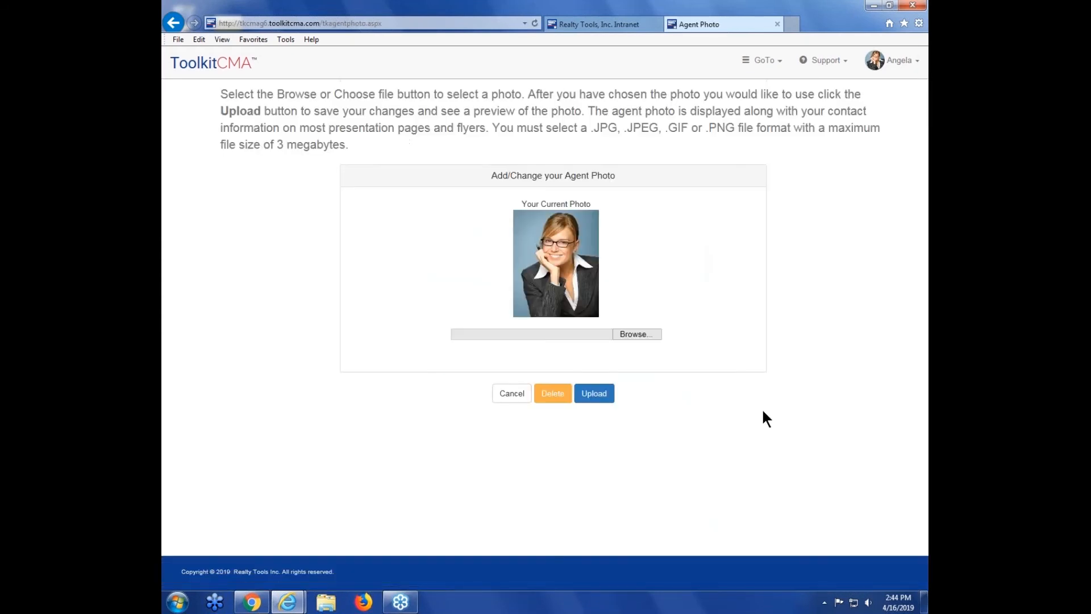
Step: Return to the home page and reopen the Listing Presentation document list to scroll through it
{"action": "left_click", "coordinate": [761, 61]}
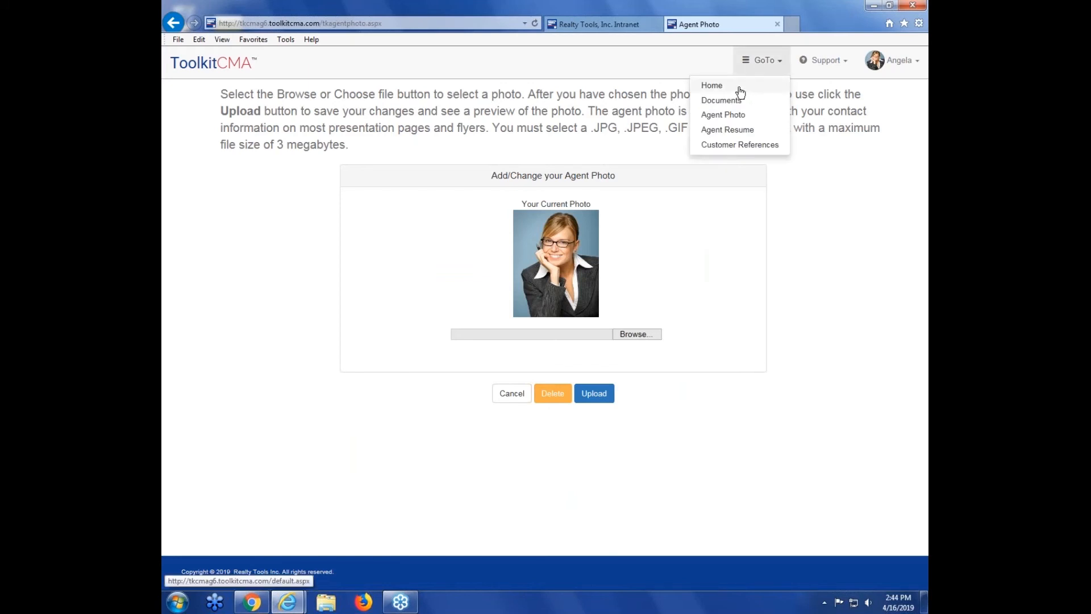
{"action": "left_click", "coordinate": [740, 86]}
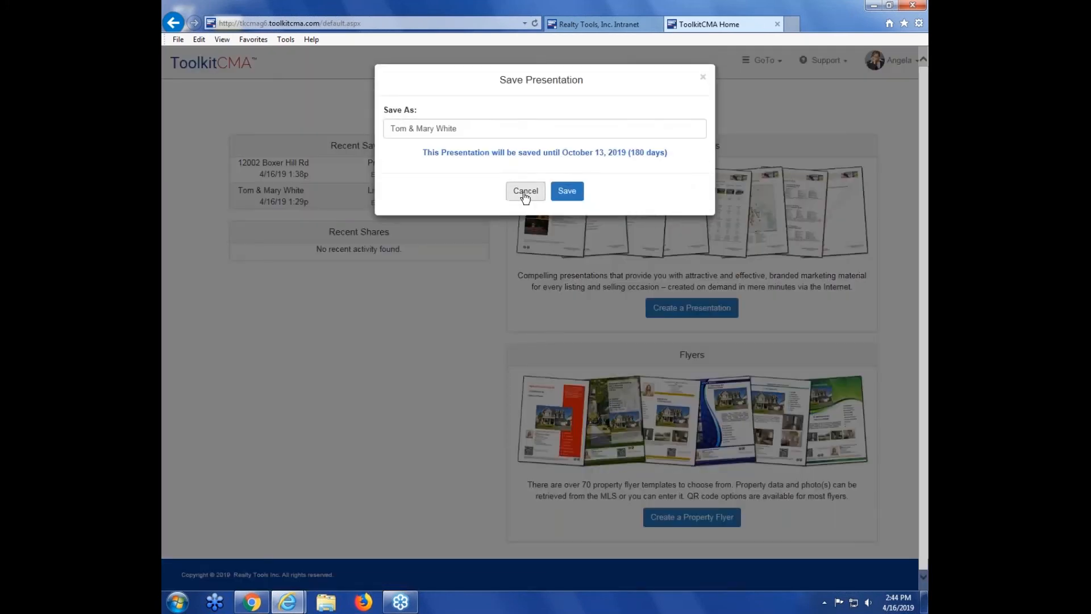
{"action": "left_click", "coordinate": [523, 189]}
{"action": "left_click", "coordinate": [714, 307]}
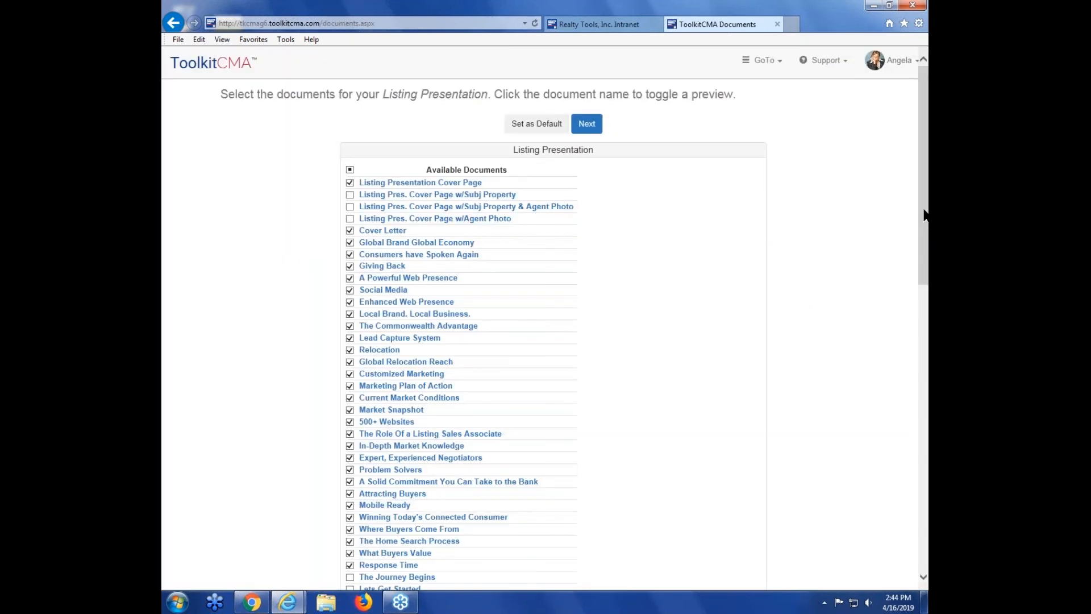
{"action": "left_click_drag", "start_coordinate": [925, 215], "coordinate": [926, 482]}
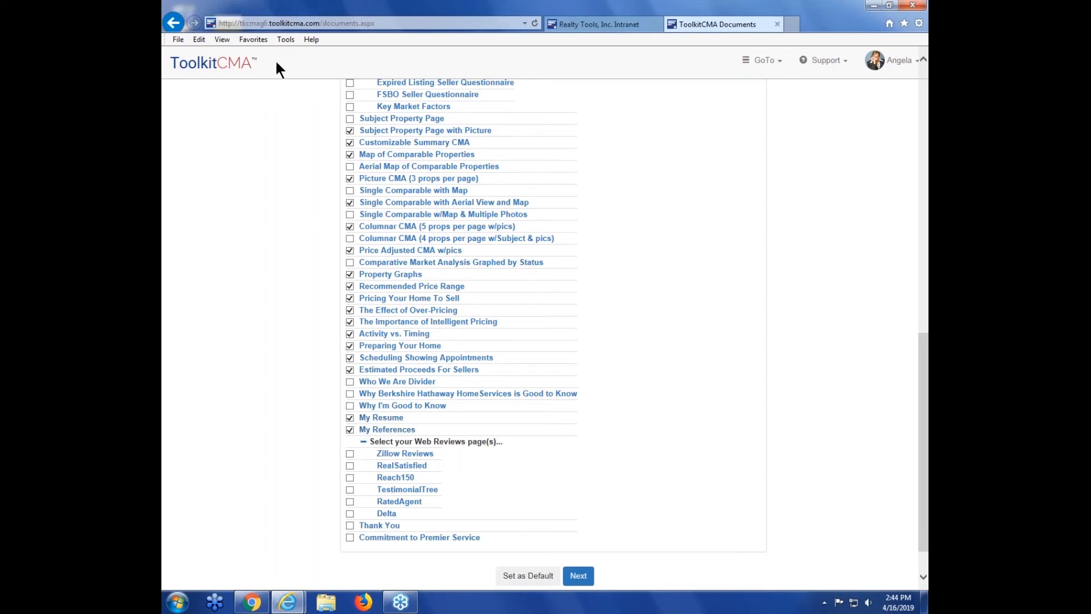
Step: Return home and open the list of saved presentations and flyers
{"action": "left_click", "coordinate": [223, 64]}
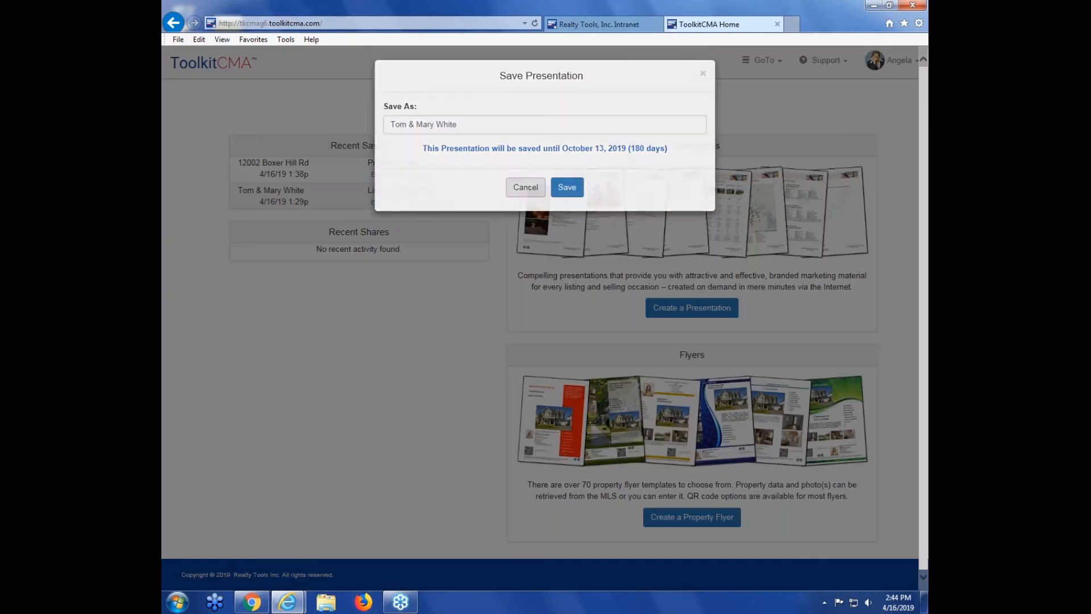
{"action": "left_click", "coordinate": [526, 188]}
{"action": "left_click", "coordinate": [887, 68]}
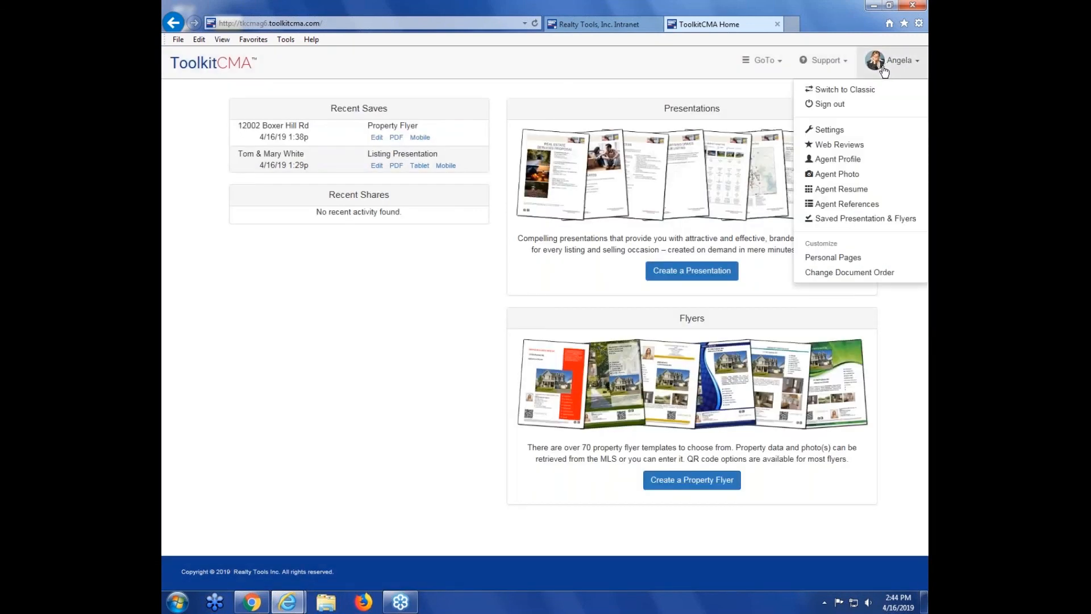
{"action": "left_click", "coordinate": [837, 221]}
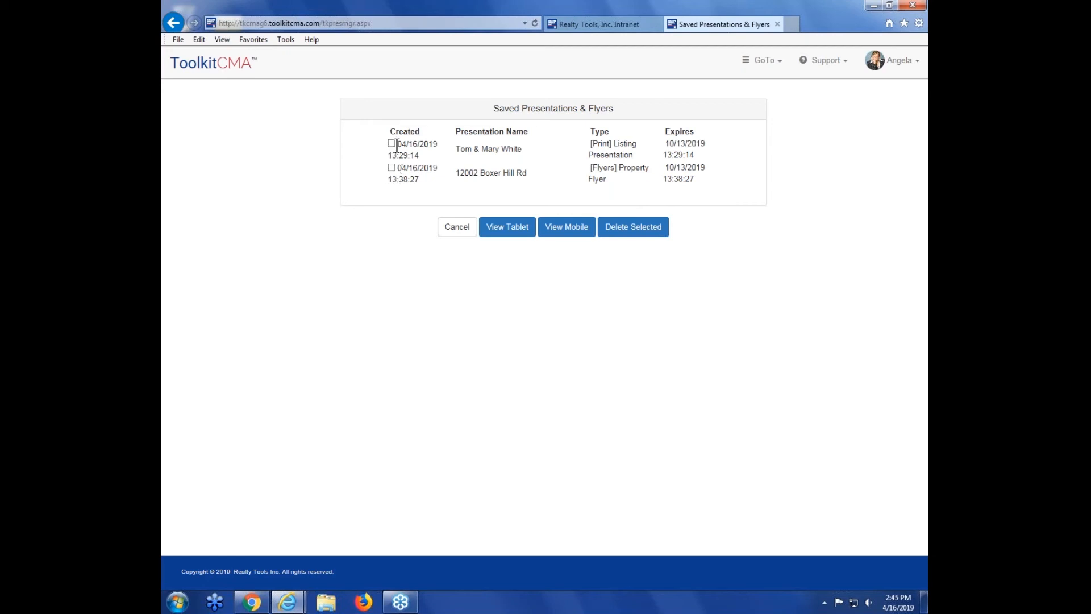
Step: Open Personal Pages and name a new Listing Presentation personal page Test
{"action": "left_click", "coordinate": [892, 60]}
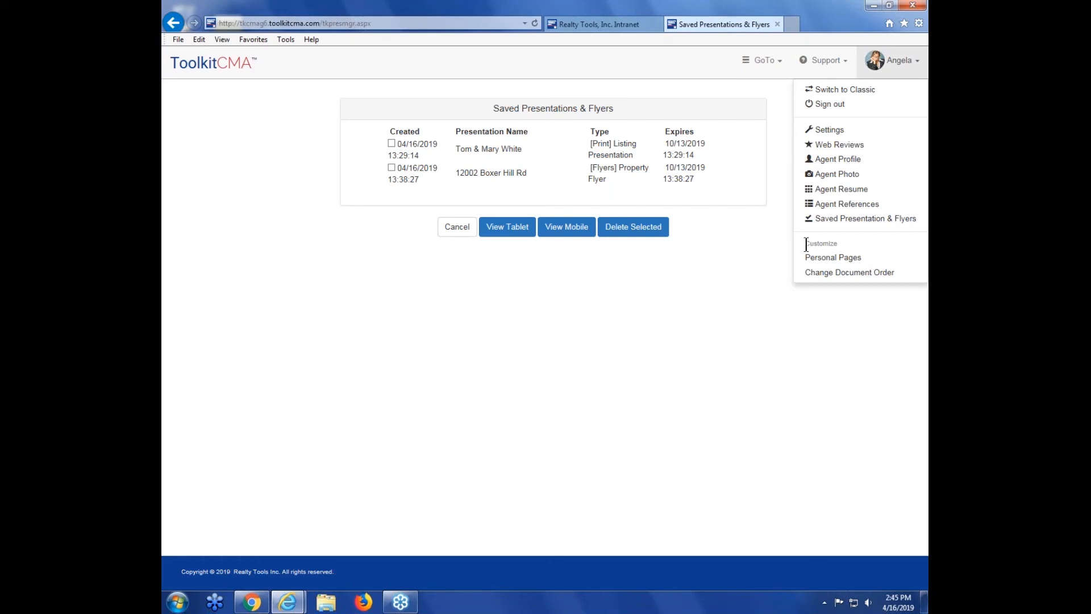
{"action": "left_click", "coordinate": [845, 261]}
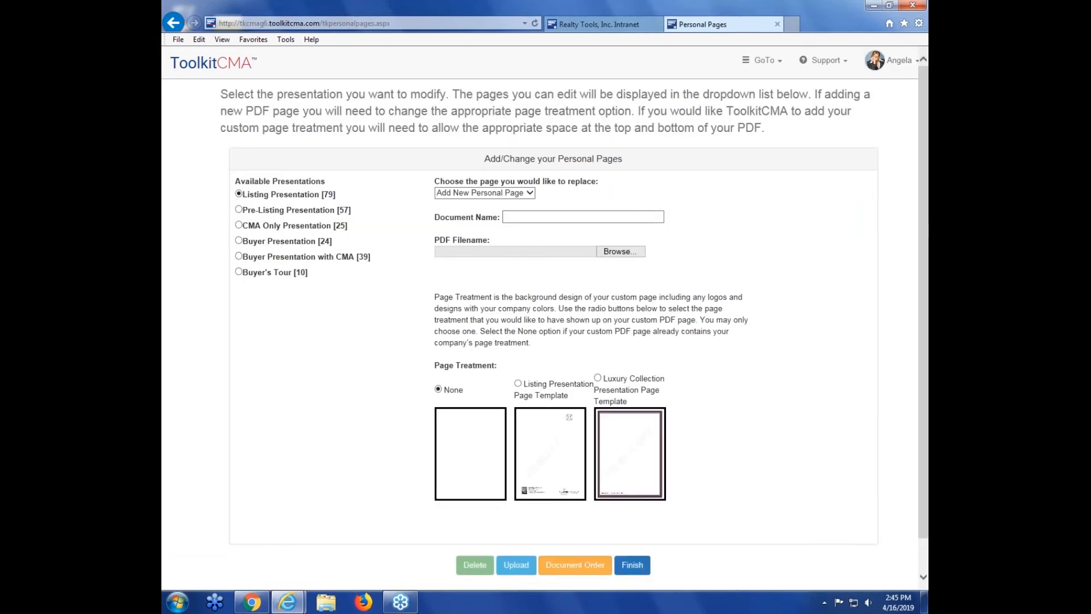
{"action": "left_click_drag", "start_coordinate": [927, 228], "coordinate": [923, 219]}
{"action": "left_click", "coordinate": [538, 218]}
{"action": "type", "text": "Test"}
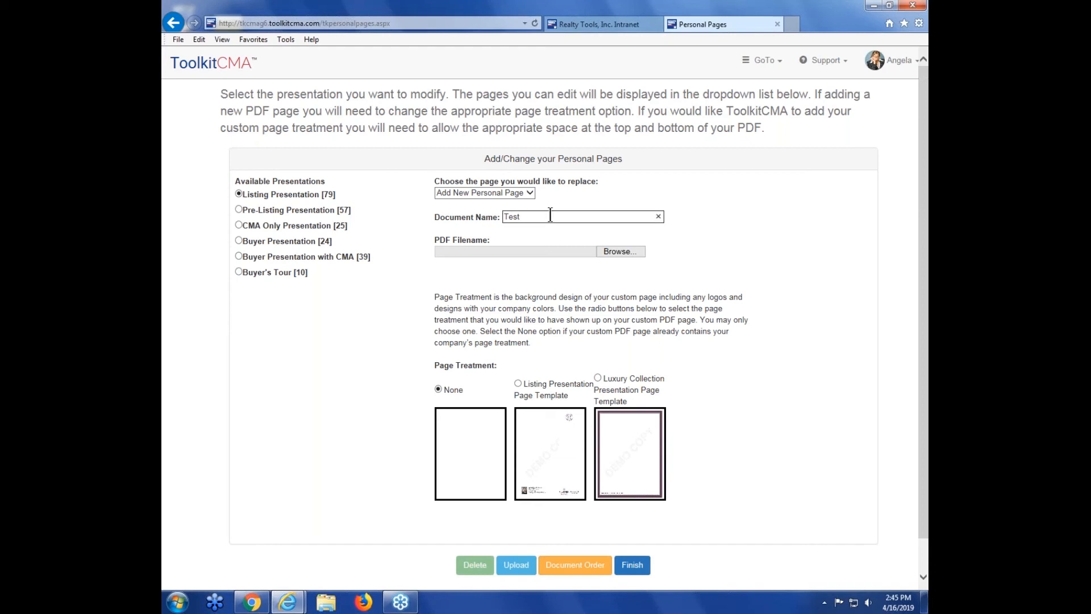
{"action": "left_click", "coordinate": [744, 215]}
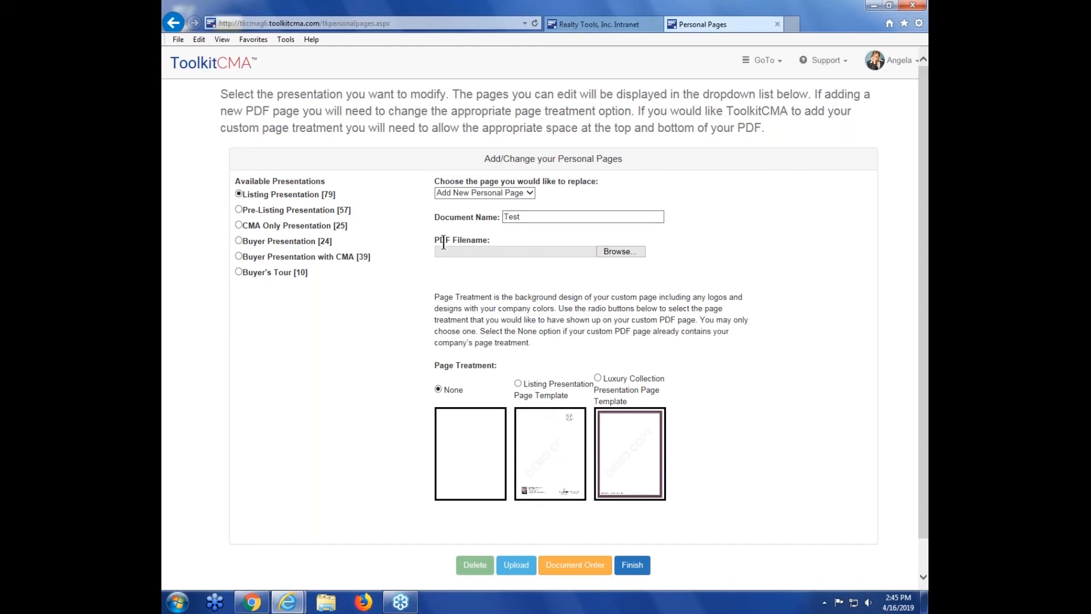
Step: Attach Resume.pdf from the desktop as the PDF file and upload the Test personal page with page treatment None
{"action": "left_click", "coordinate": [614, 251]}
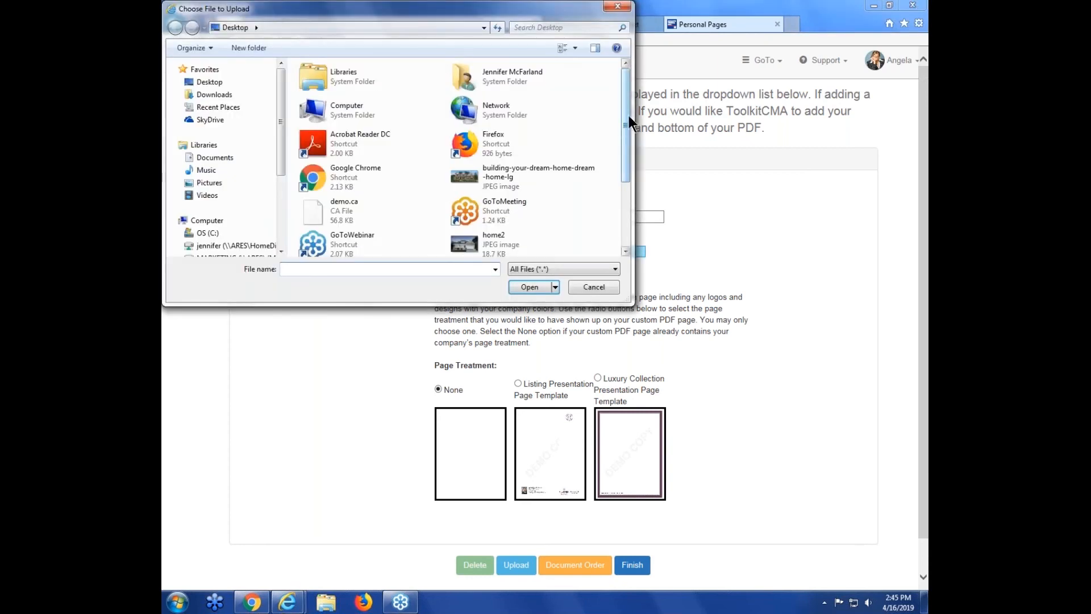
{"action": "left_click_drag", "start_coordinate": [629, 112], "coordinate": [628, 170]}
{"action": "double_click", "coordinate": [321, 243]}
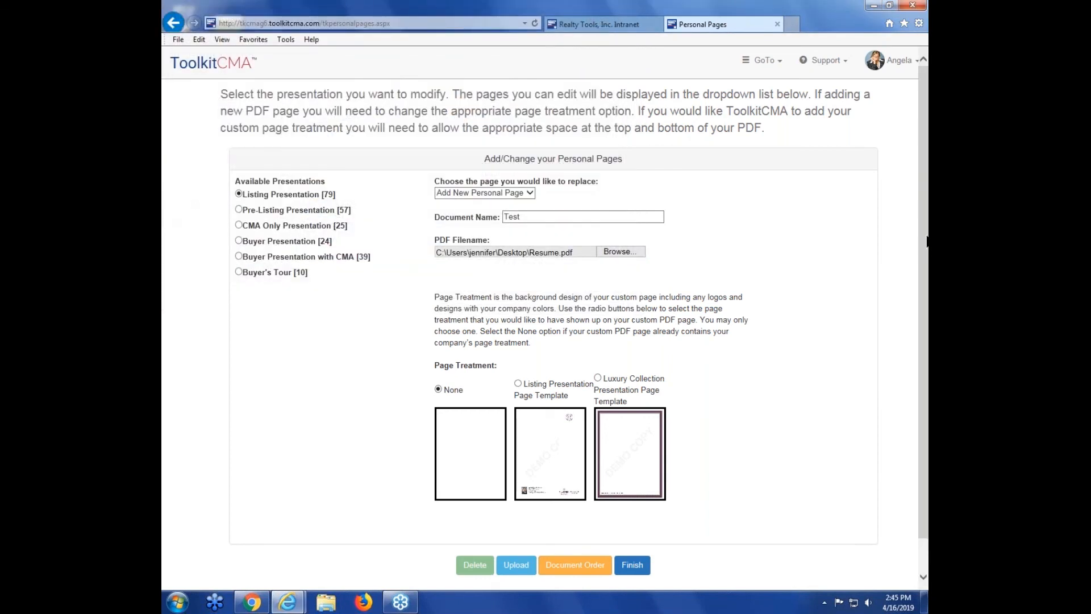
{"action": "scroll", "coordinate": [924, 244], "scroll_direction": "down", "scroll_amount": 1}
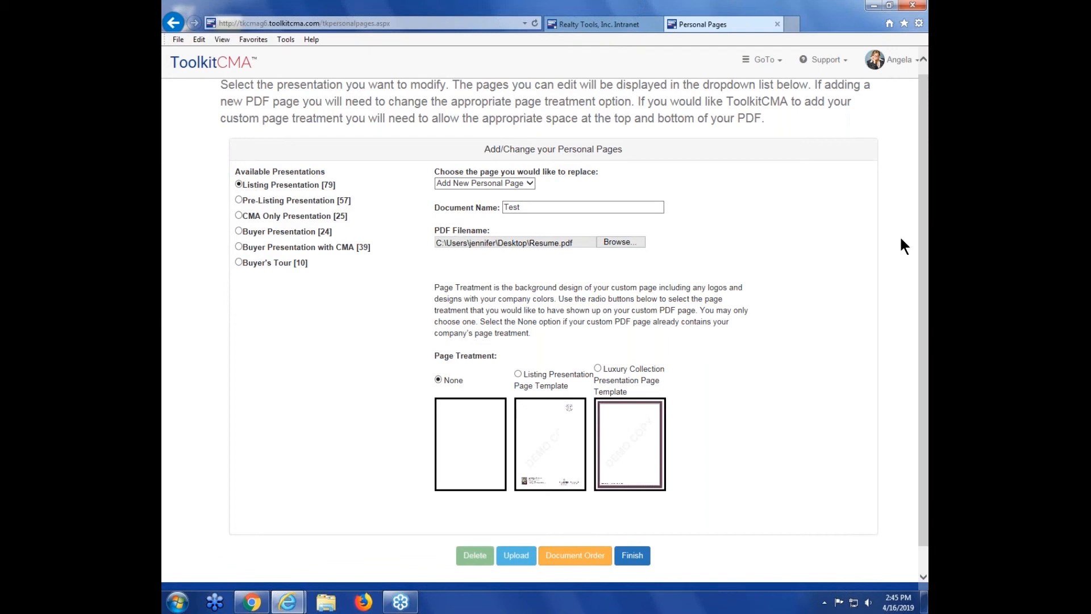
{"action": "scroll", "coordinate": [538, 402], "scroll_direction": "down", "scroll_amount": 1}
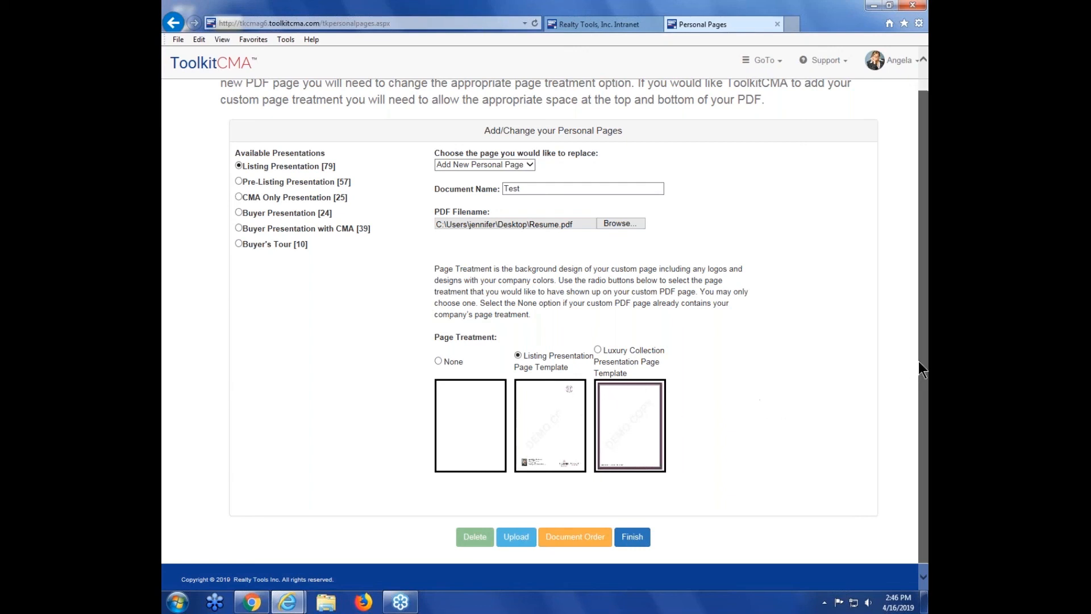
{"action": "scroll", "coordinate": [919, 361], "scroll_direction": "down", "scroll_amount": 1}
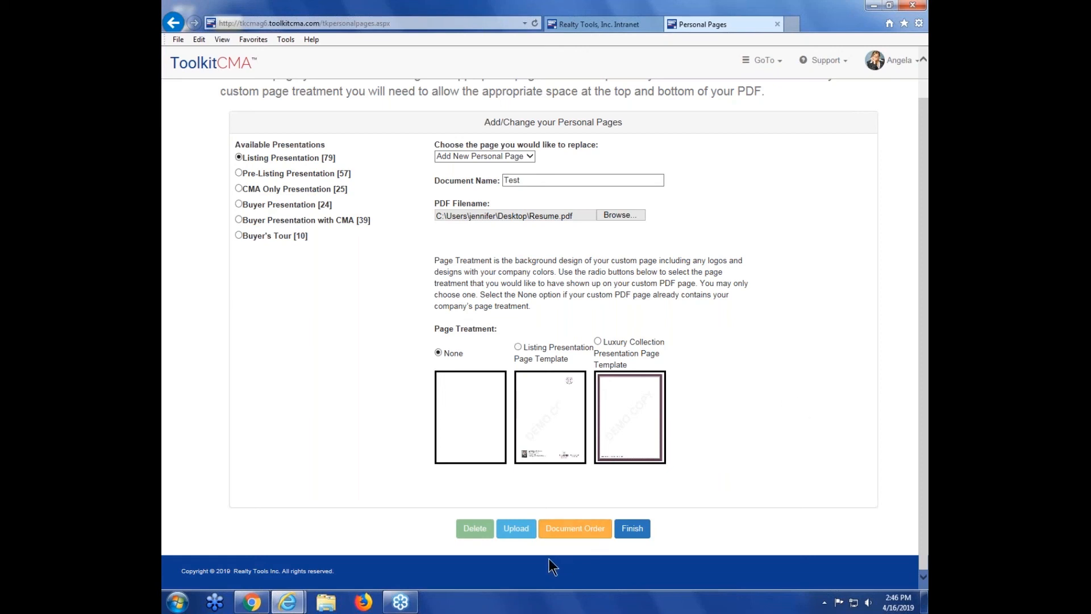
{"action": "left_click", "coordinate": [517, 529]}
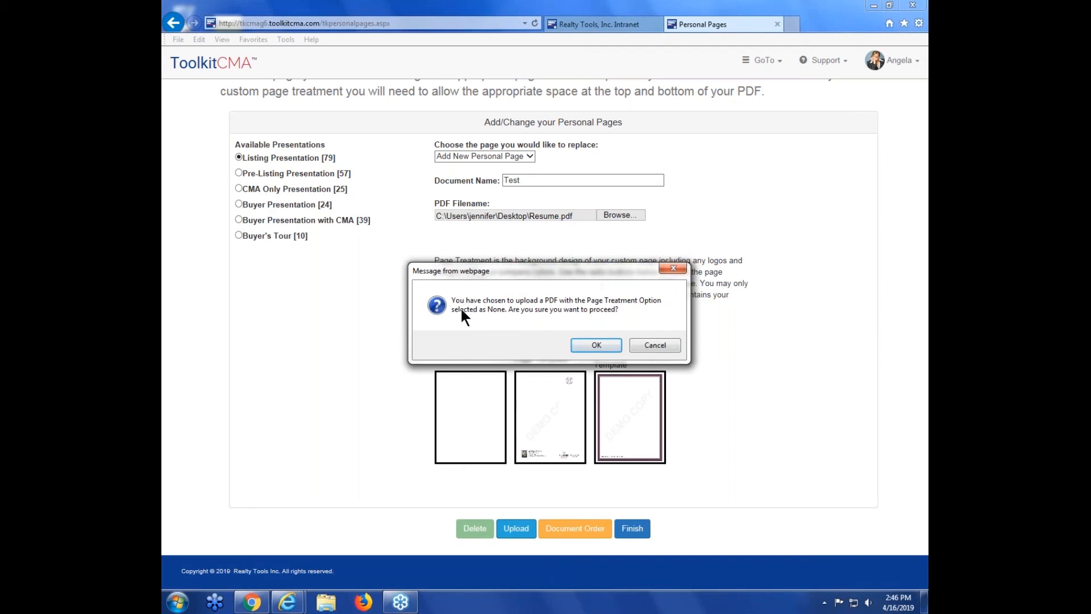
{"action": "left_click", "coordinate": [594, 345]}
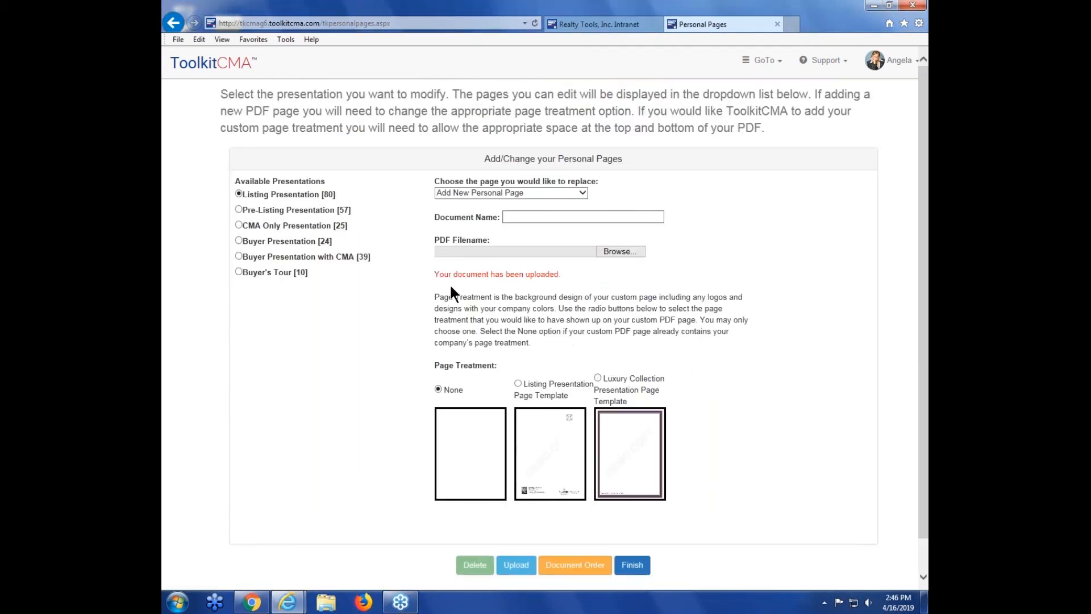
Step: Return to the home page and open the Listing Presentation document list, scrolling to its end to check for the Test page
{"action": "left_click_drag", "start_coordinate": [435, 275], "coordinate": [571, 275]}
{"action": "left_click", "coordinate": [630, 284]}
{"action": "left_click", "coordinate": [220, 67]}
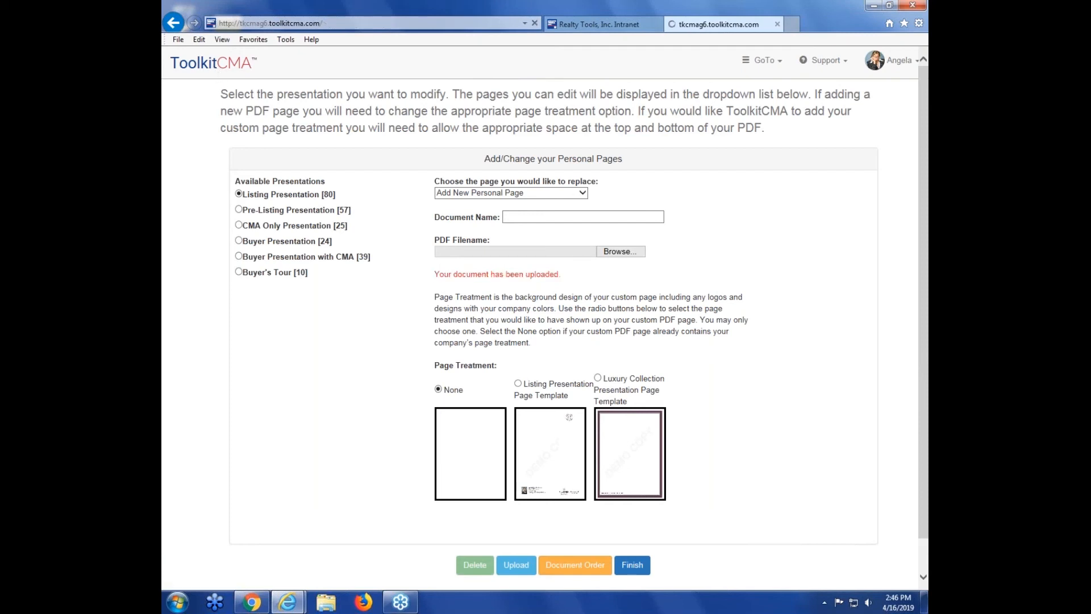
{"action": "left_click", "coordinate": [680, 272]}
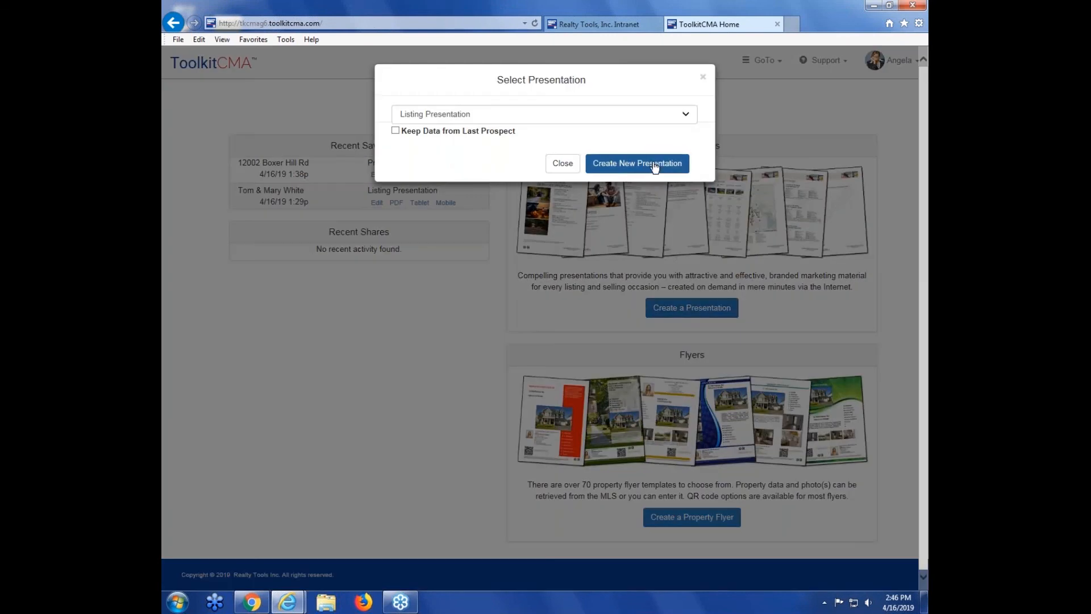
{"action": "left_click", "coordinate": [654, 164]}
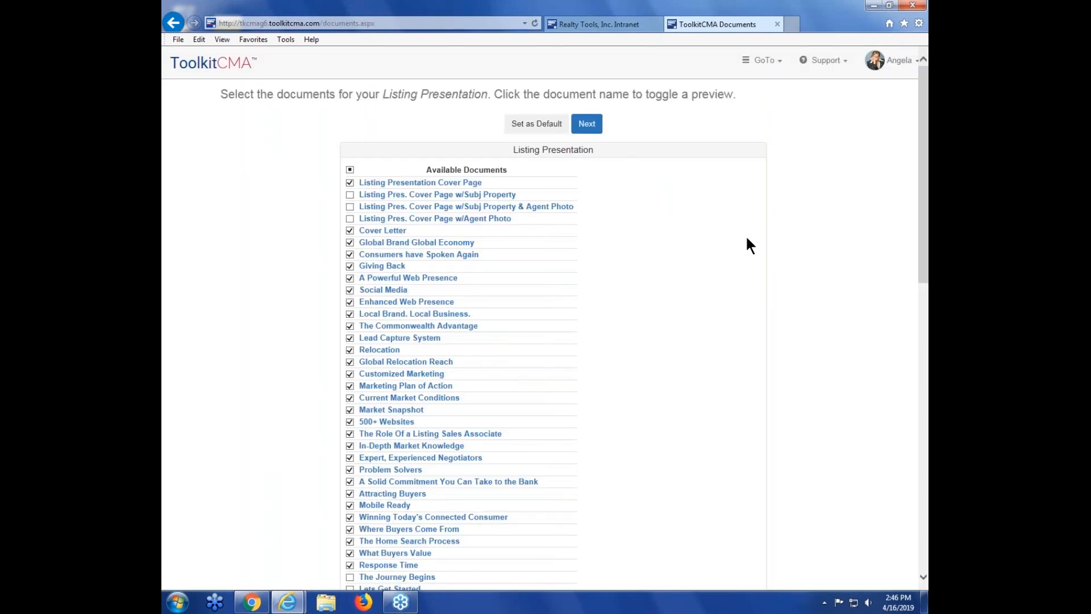
{"action": "left_click_drag", "start_coordinate": [927, 196], "coordinate": [879, 474]}
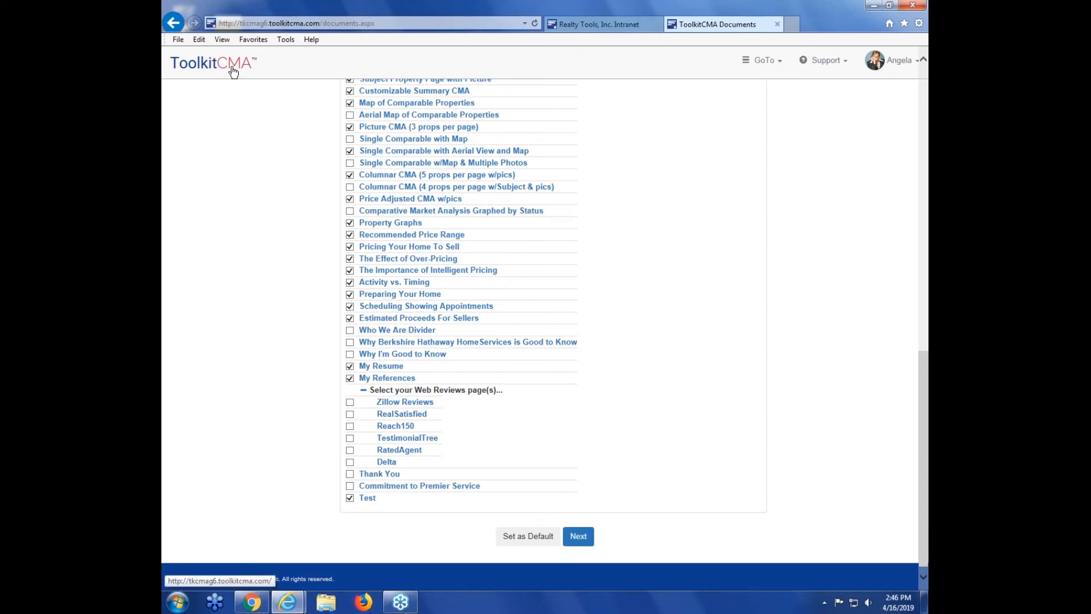
Step: Reopen Personal Pages, select the Test page of the Listing Presentation, and delete it
{"action": "left_click", "coordinate": [886, 70]}
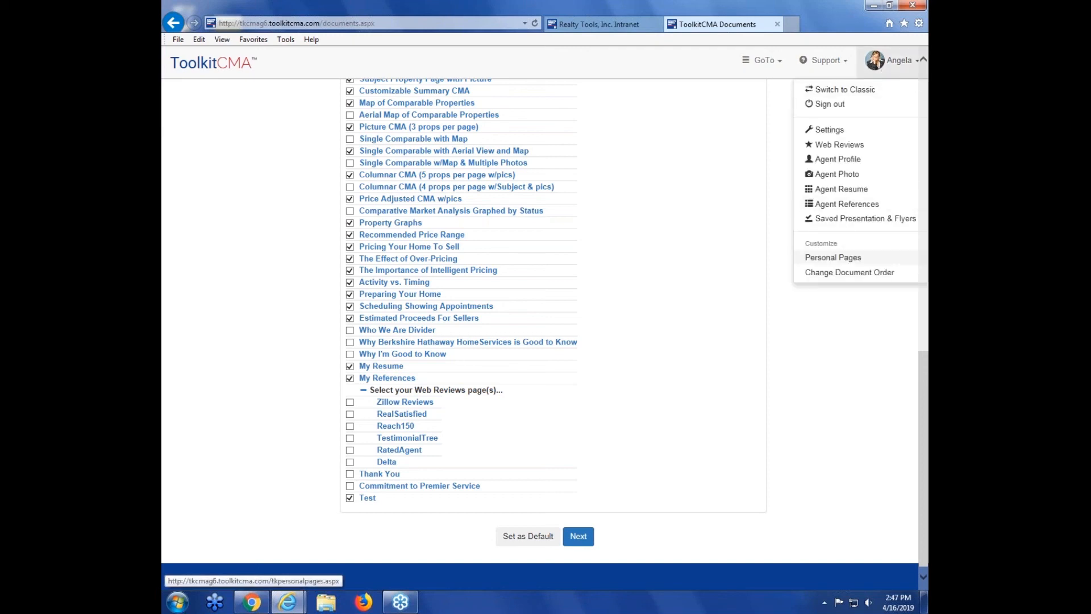
{"action": "left_click", "coordinate": [902, 256]}
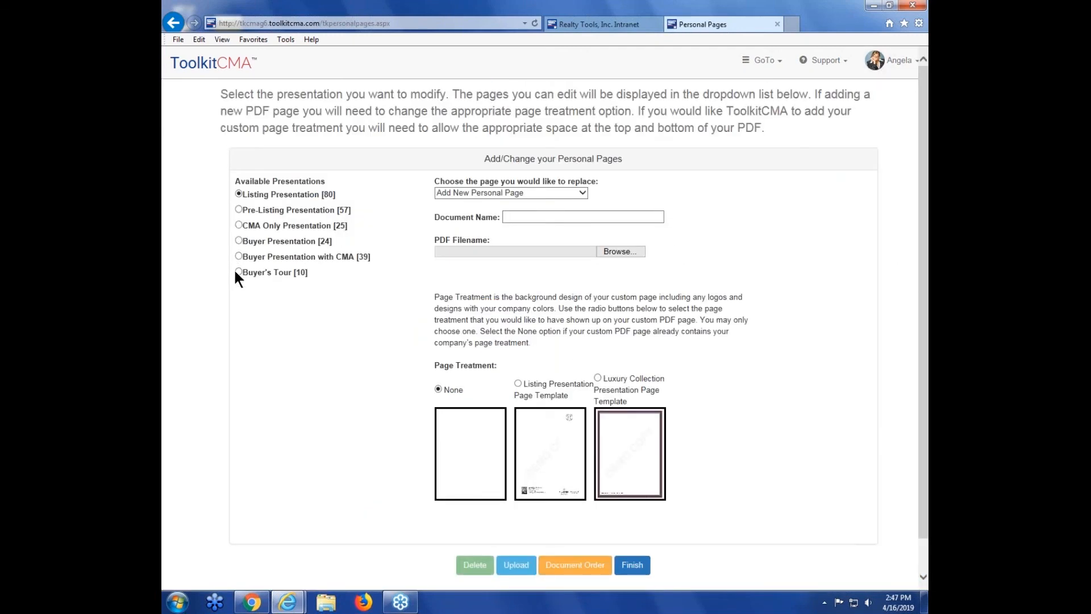
{"action": "left_click", "coordinate": [239, 192]}
{"action": "left_click", "coordinate": [562, 193]}
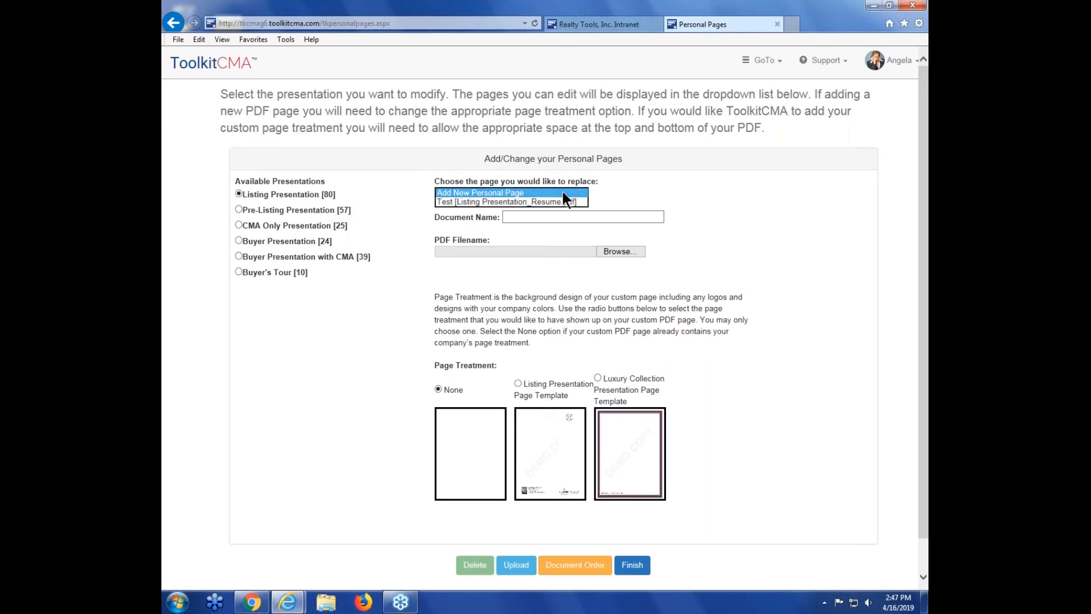
{"action": "left_click", "coordinate": [463, 202]}
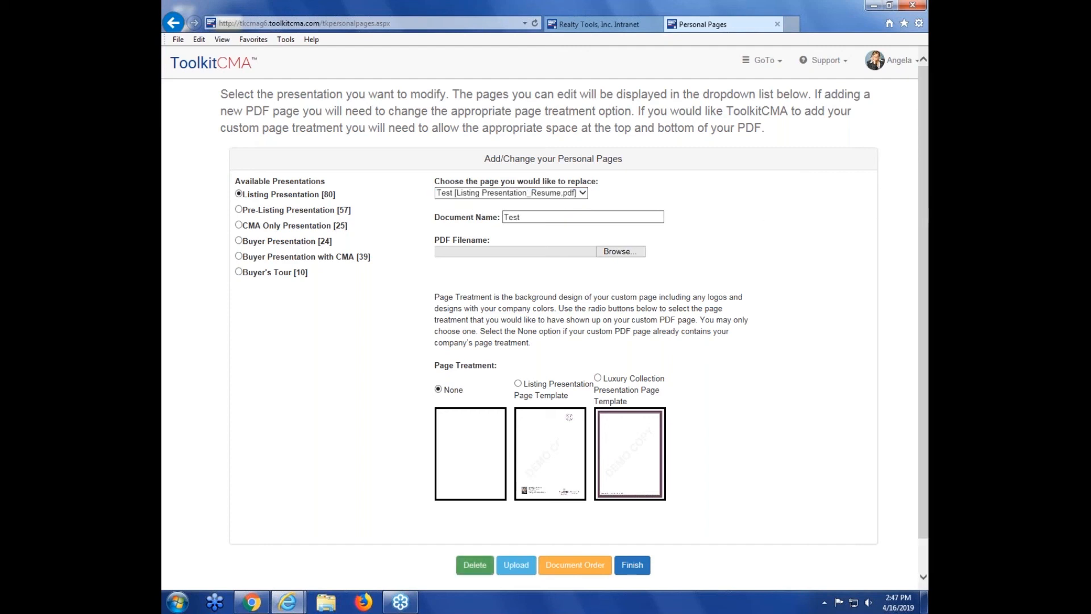
{"action": "left_click_drag", "start_coordinate": [923, 227], "coordinate": [924, 237]}
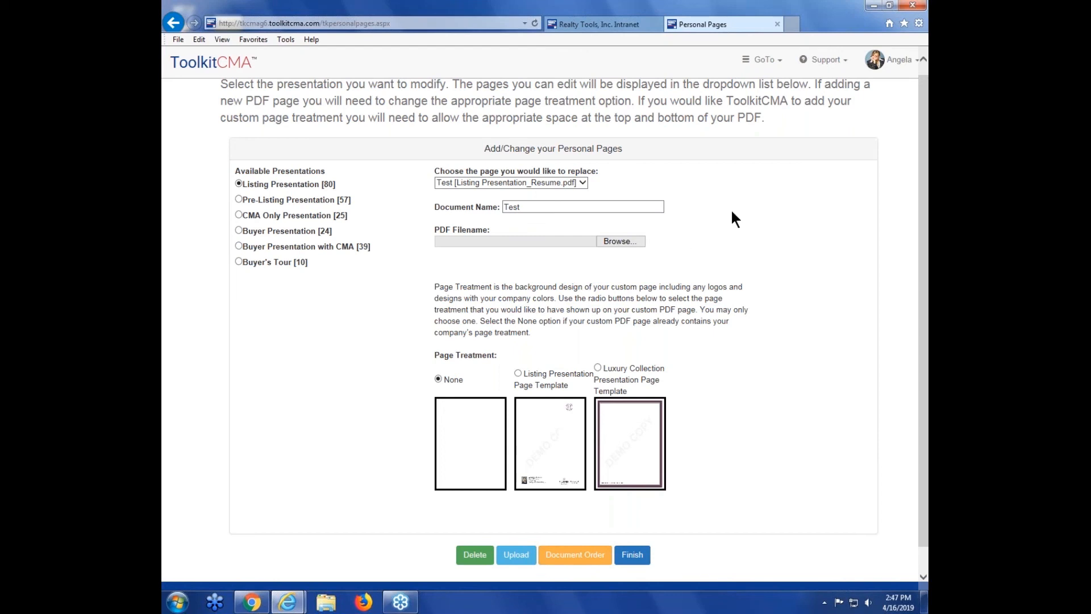
{"action": "scroll", "coordinate": [519, 549], "scroll_direction": "down", "scroll_amount": 1}
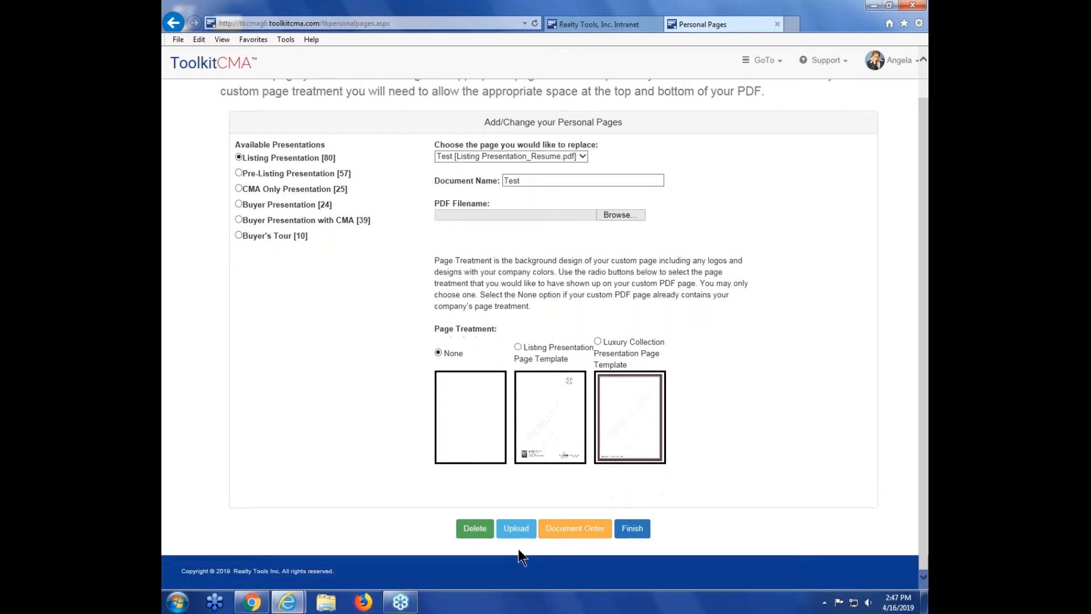
{"action": "left_click", "coordinate": [473, 534]}
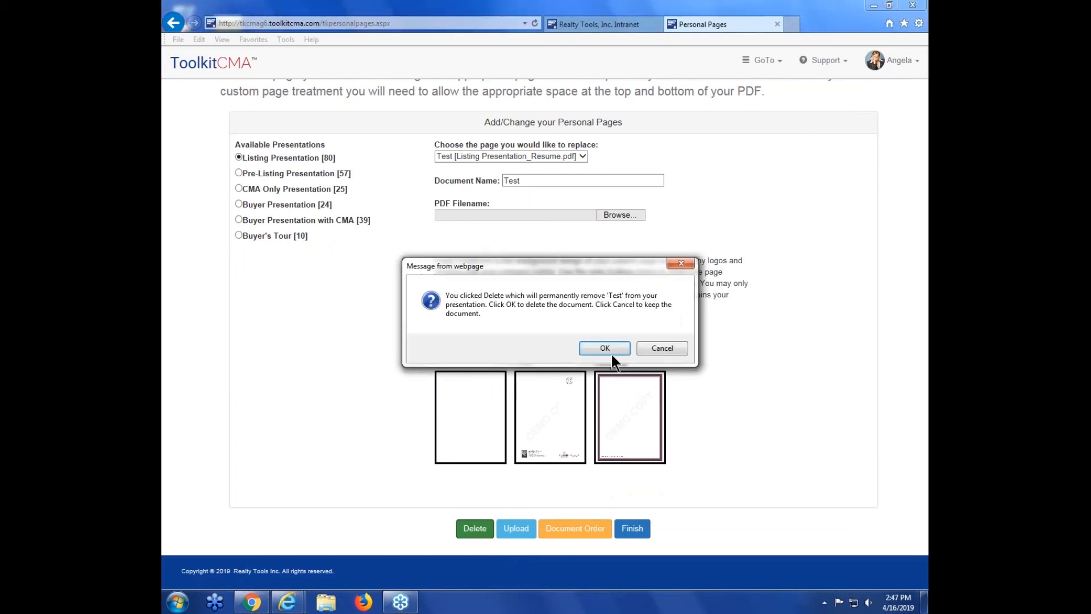
{"action": "left_click", "coordinate": [662, 348]}
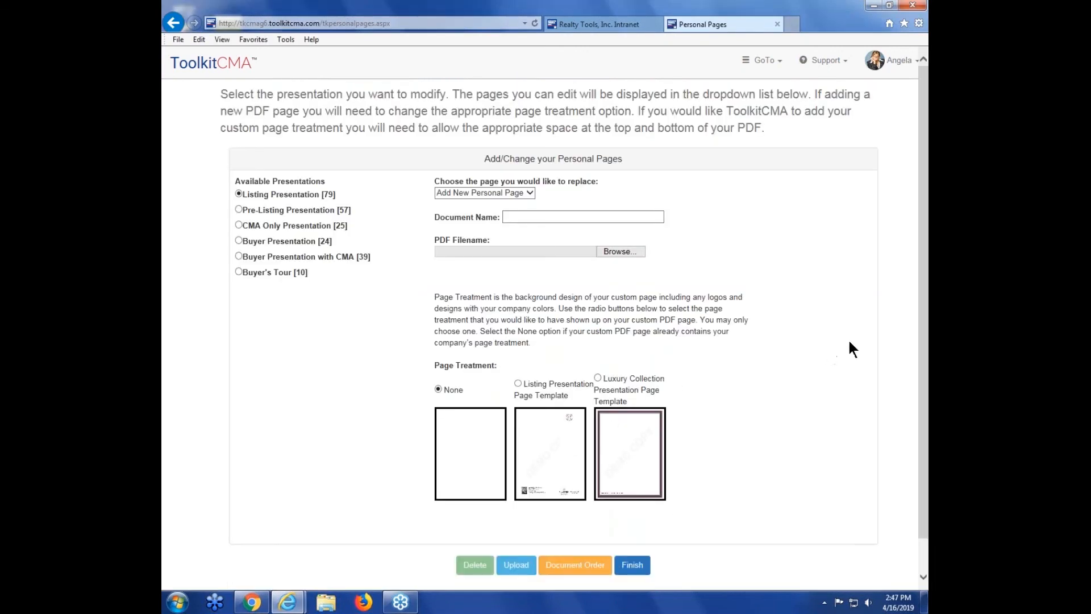
Step: Open Change Document Order and move Social Media down several positions in the Listing Presentation order
{"action": "left_click", "coordinate": [890, 77]}
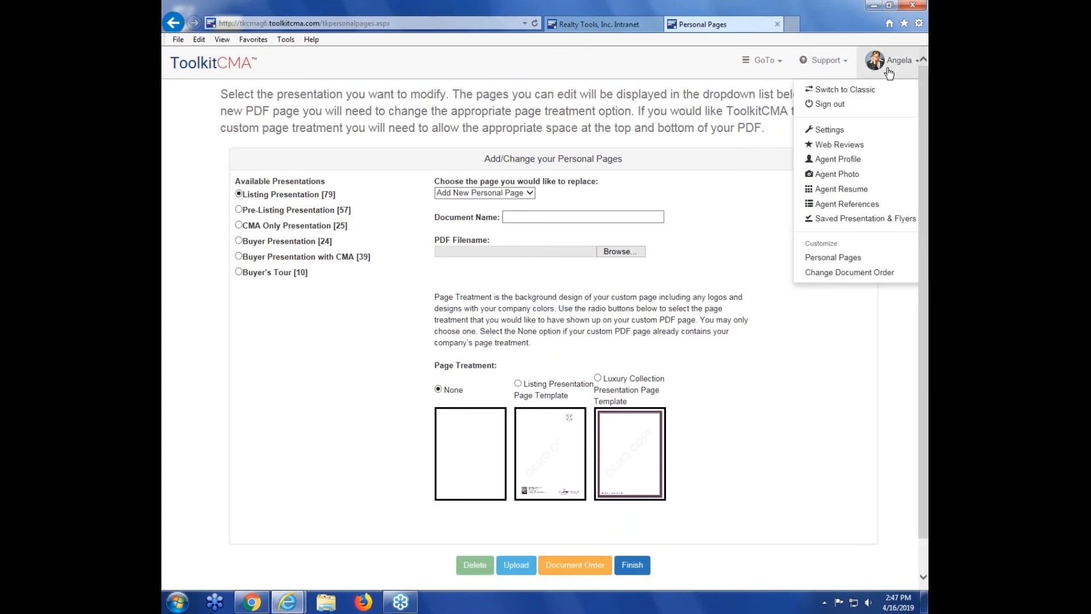
{"action": "left_click", "coordinate": [864, 274]}
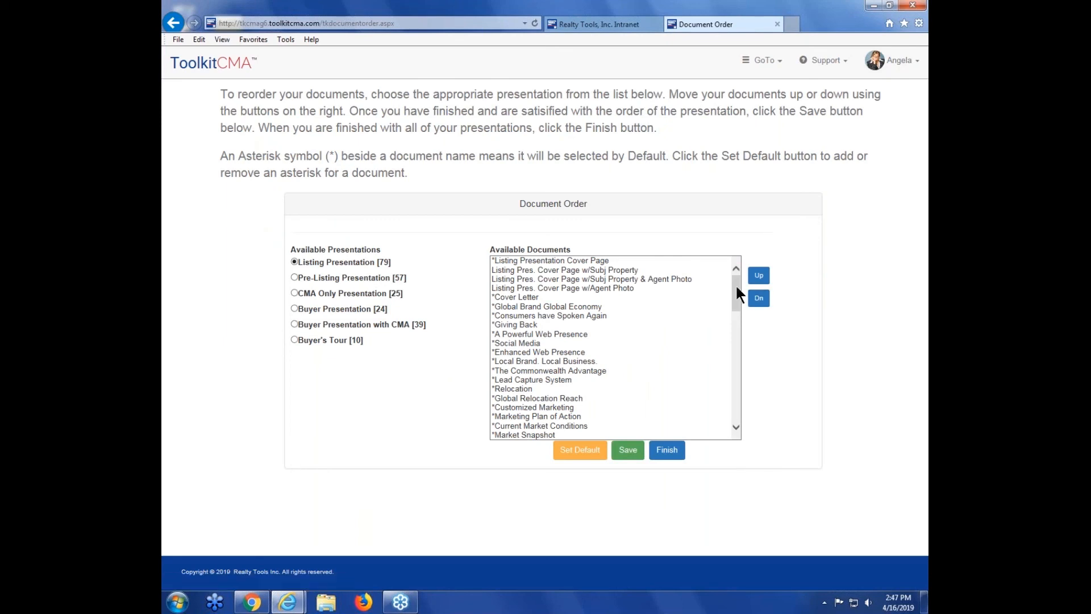
{"action": "mouse_move", "coordinate": [736, 284]}
{"action": "left_mouse_down"}
{"action": "mouse_move", "coordinate": [738, 408]}
{"action": "mouse_move", "coordinate": [738, 272]}
{"action": "left_mouse_up"}
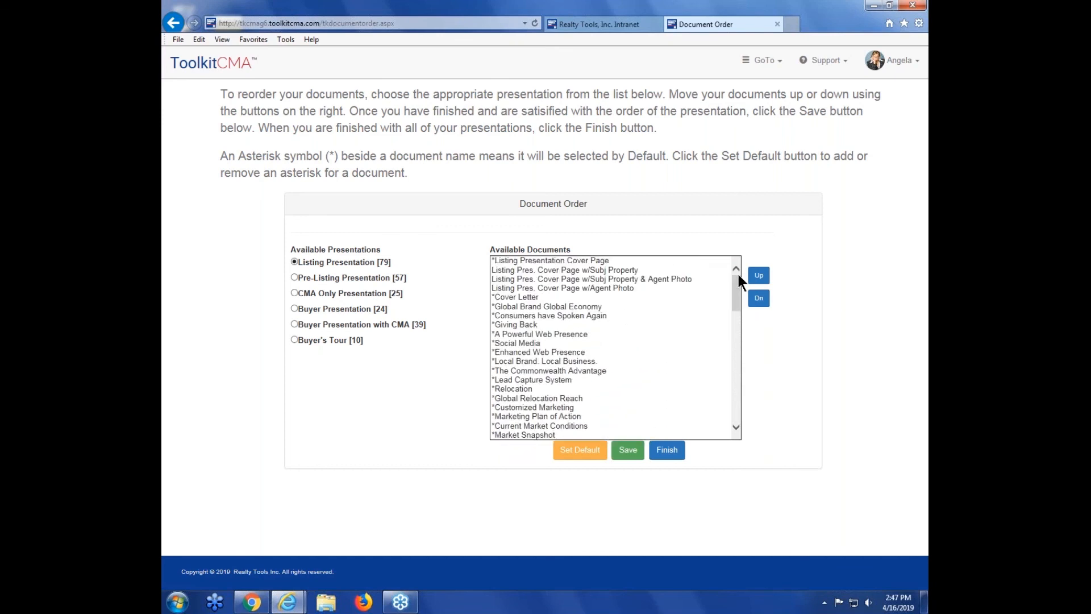
{"action": "left_click", "coordinate": [538, 343]}
{"action": "left_click", "coordinate": [764, 305]}
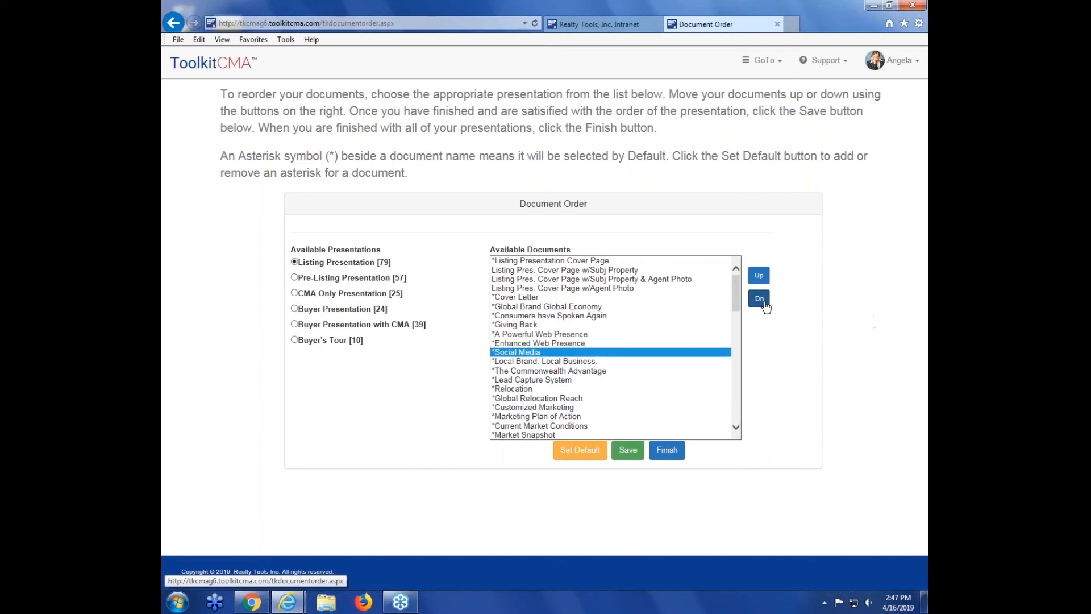
{"action": "left_click", "coordinate": [759, 299]}
{"action": "left_click", "coordinate": [760, 298]}
{"action": "left_click", "coordinate": [759, 298]}
{"action": "left_click", "coordinate": [760, 298]}
{"action": "left_click", "coordinate": [759, 298]}
{"action": "left_click", "coordinate": [759, 298]}
{"action": "left_click", "coordinate": [764, 303]}
{"action": "left_click", "coordinate": [764, 302]}
Step: Scroll through the rest of the document list, save the Listing Presentation order, and return to the home page
{"action": "scroll", "coordinate": [659, 348], "scroll_direction": "down", "scroll_amount": 3}
{"action": "left_click_drag", "start_coordinate": [735, 324], "coordinate": [732, 404]}
{"action": "left_click", "coordinate": [588, 425]}
{"action": "left_click", "coordinate": [595, 434]}
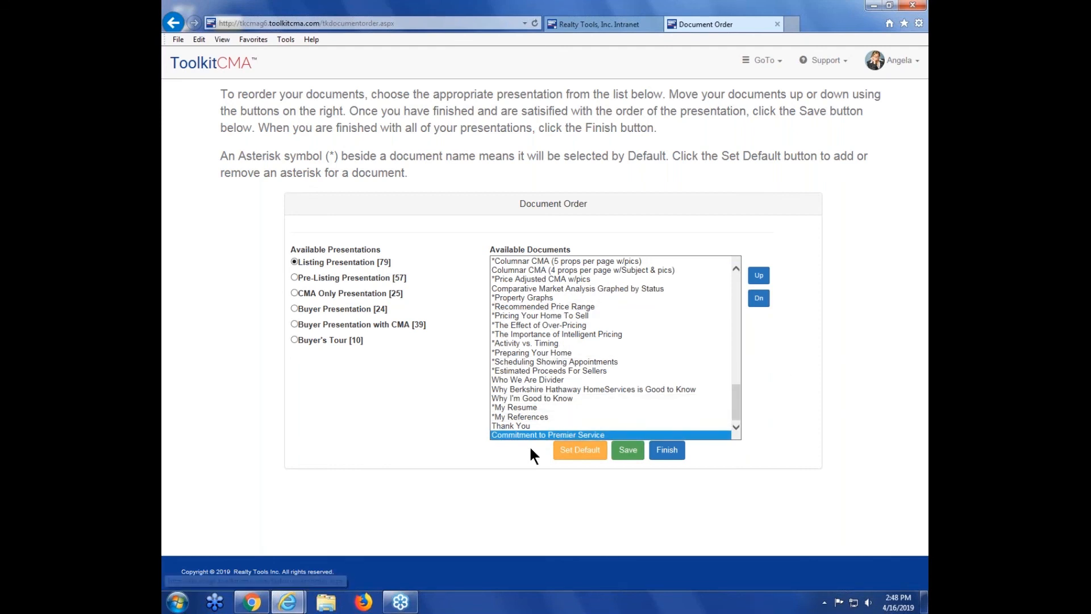
{"action": "left_click_drag", "start_coordinate": [733, 414], "coordinate": [748, 288]}
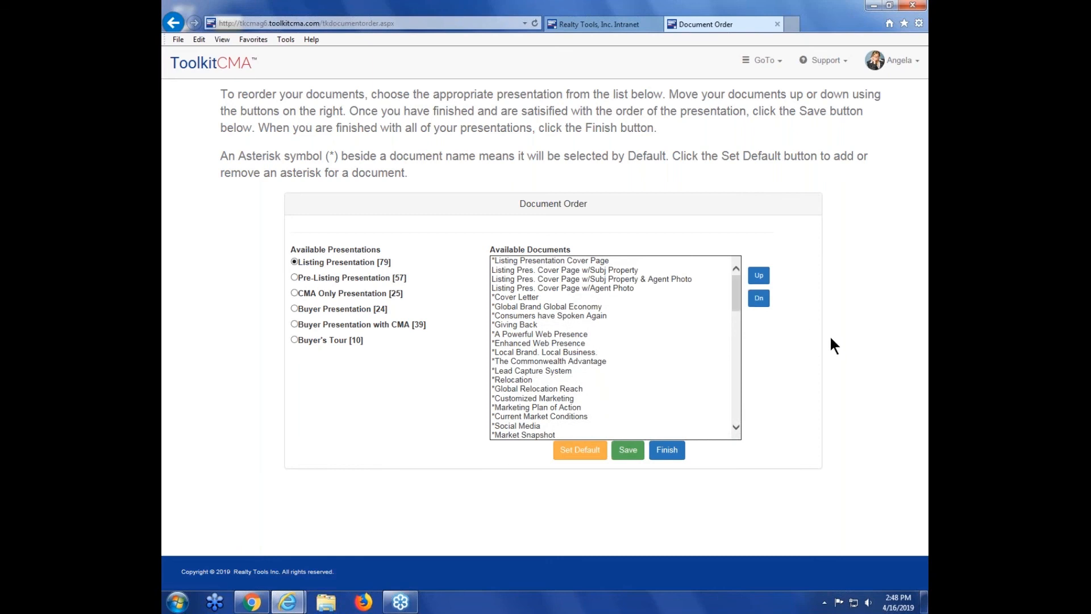
{"action": "left_click", "coordinate": [627, 459]}
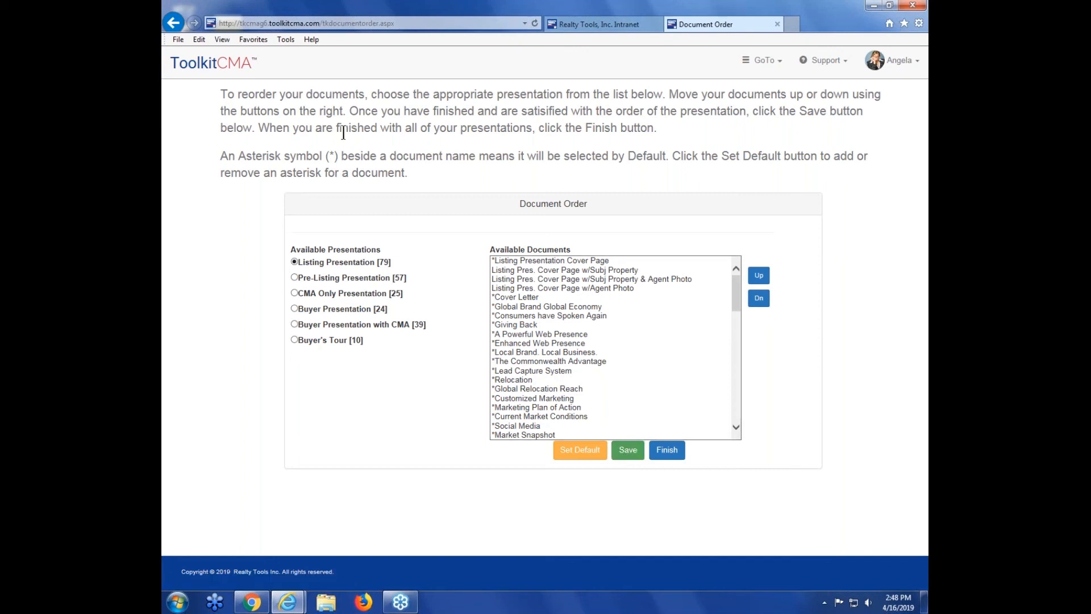
{"action": "left_click", "coordinate": [220, 67]}
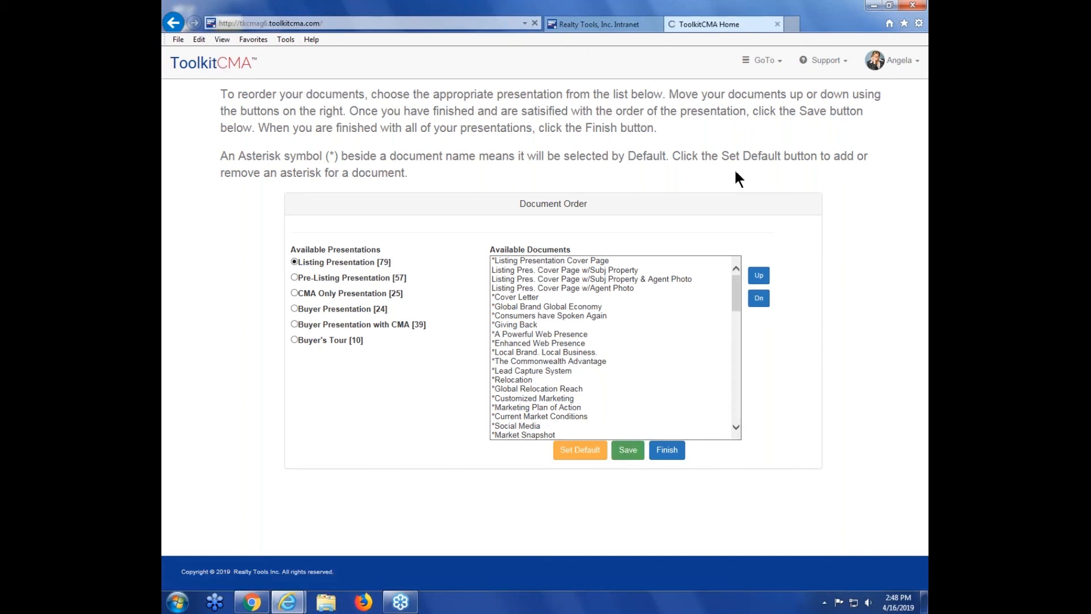